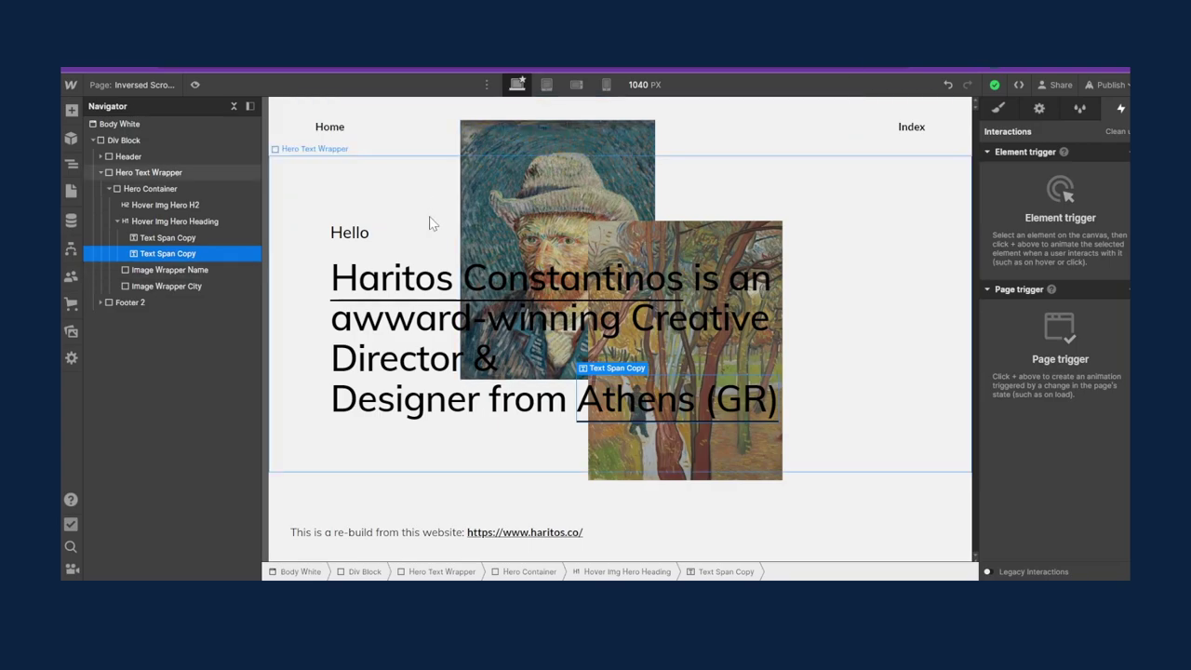
Move Footer 2 out of the Div Block so it sits directly under Body White
left_click(182, 146)
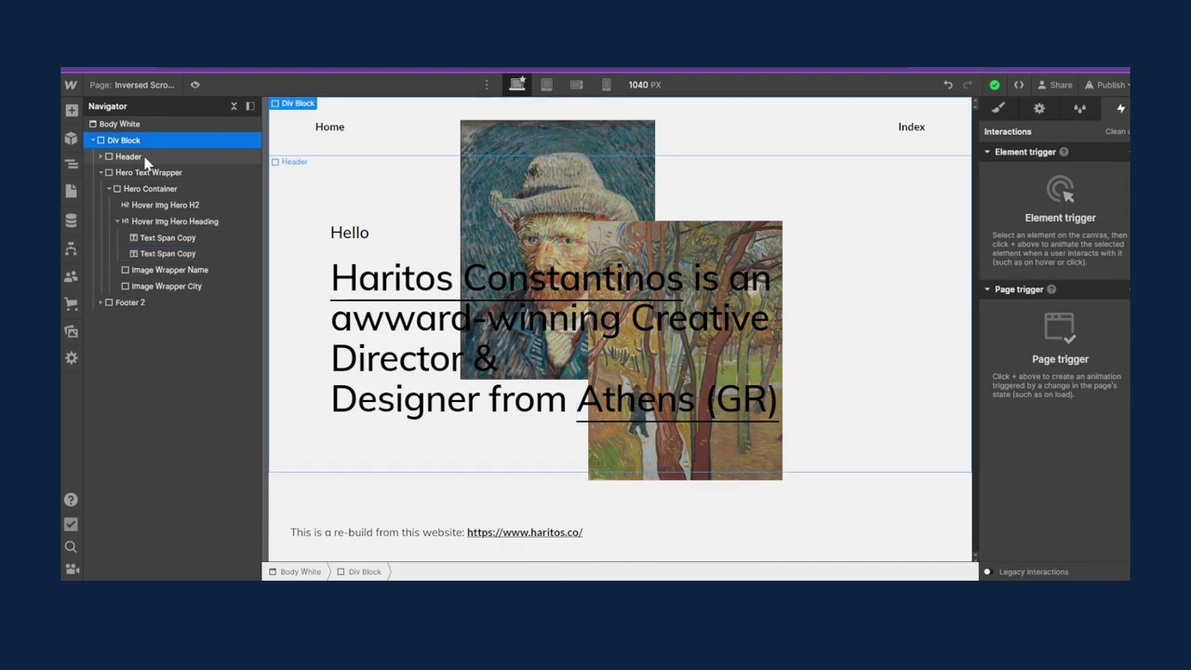
left_click(147, 158)
left_click(102, 173)
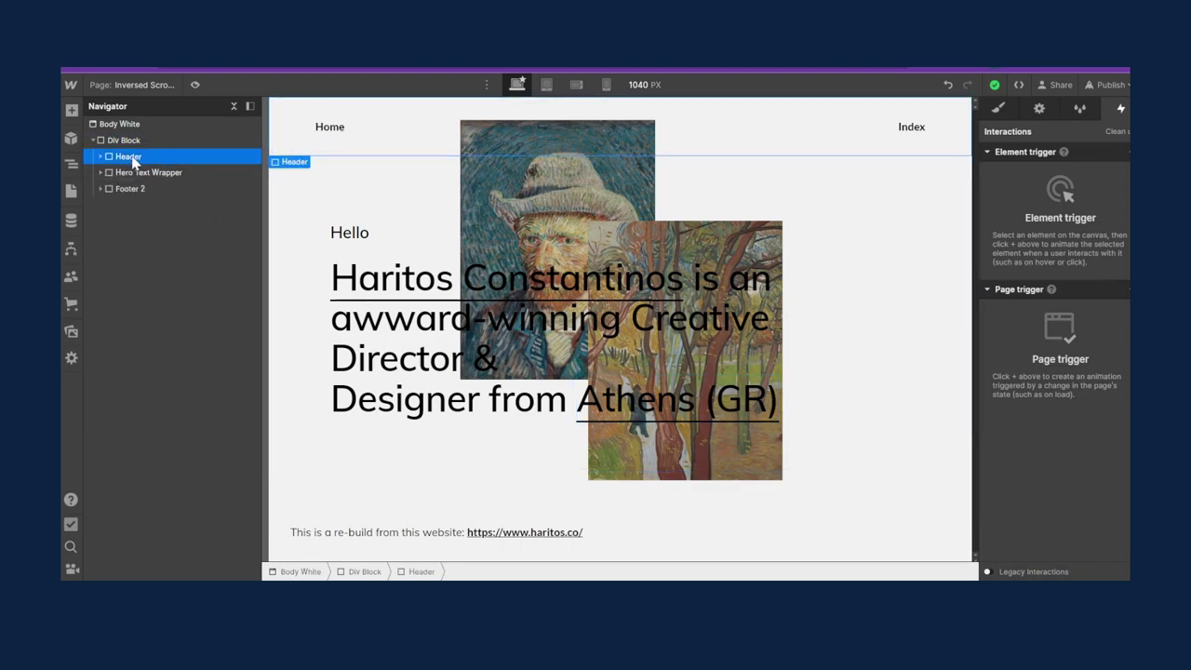
left_click_drag(113, 190, 125, 139)
Set the HTML tag of the Div Block holding the header and hero text to Main
left_click(124, 139)
left_click(1040, 108)
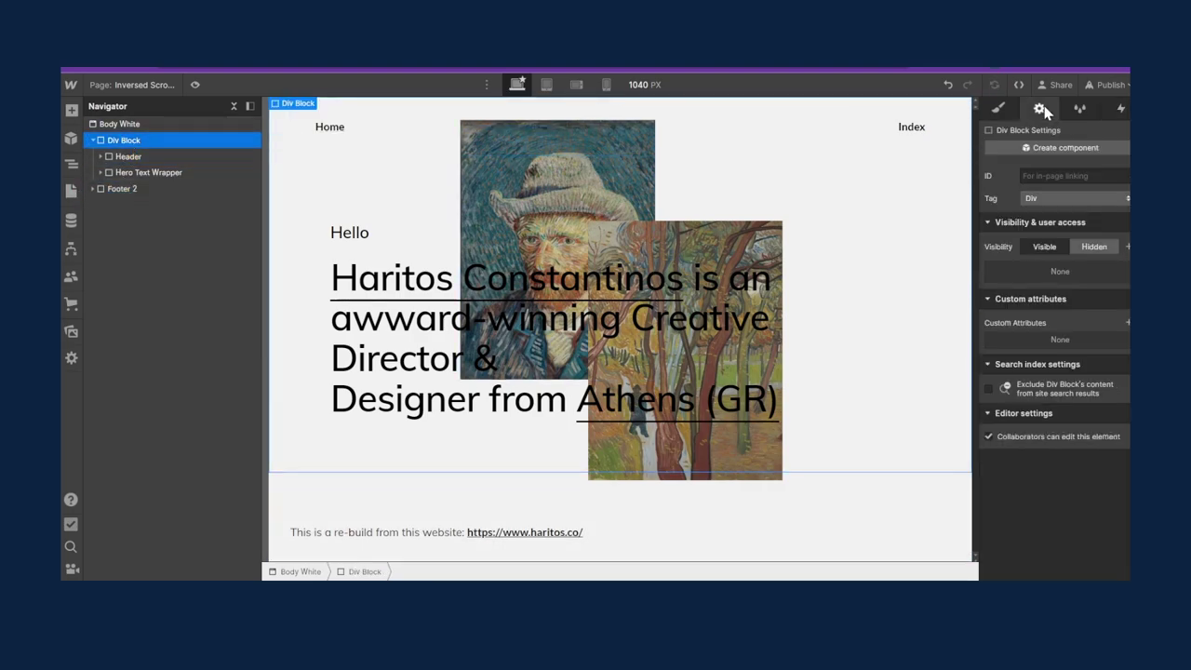
left_click(1057, 198)
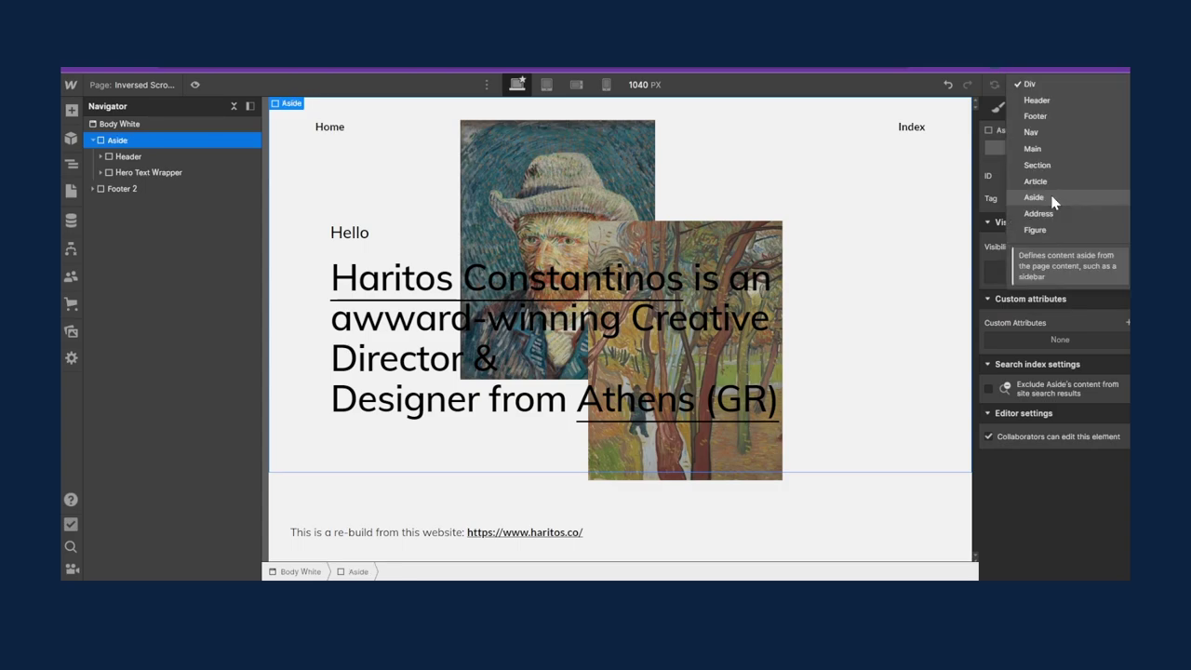
left_click(1033, 149)
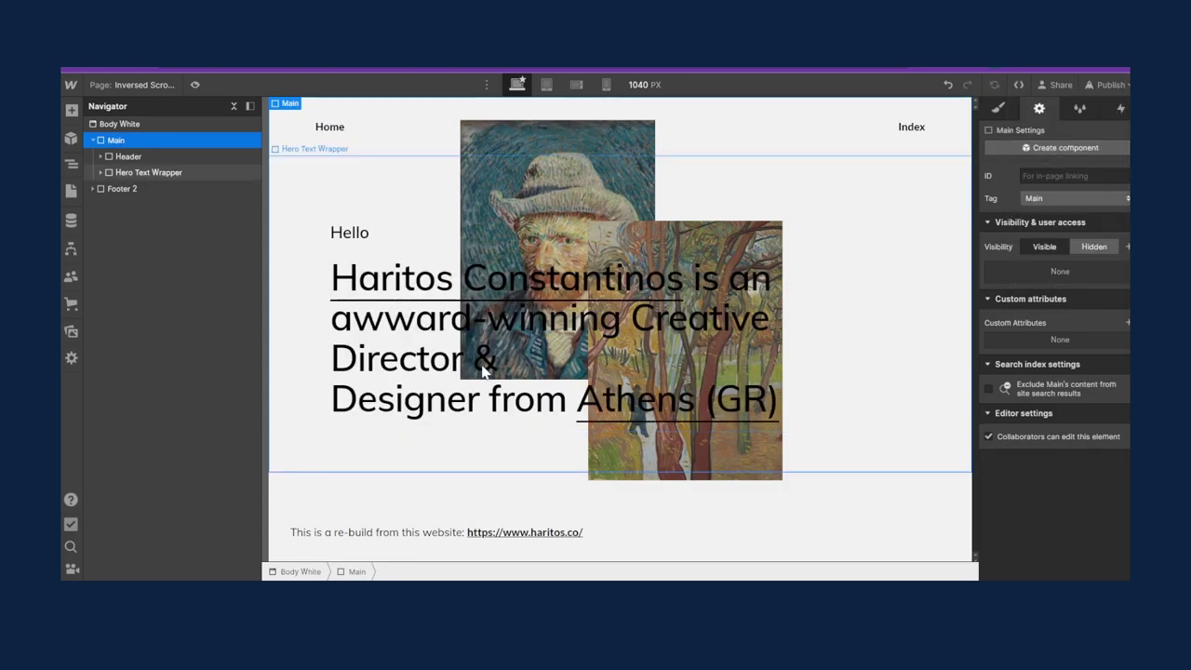
Examine the Header's nested structure, from the Navbar Container down to the Navigation element and its links
left_click(173, 157)
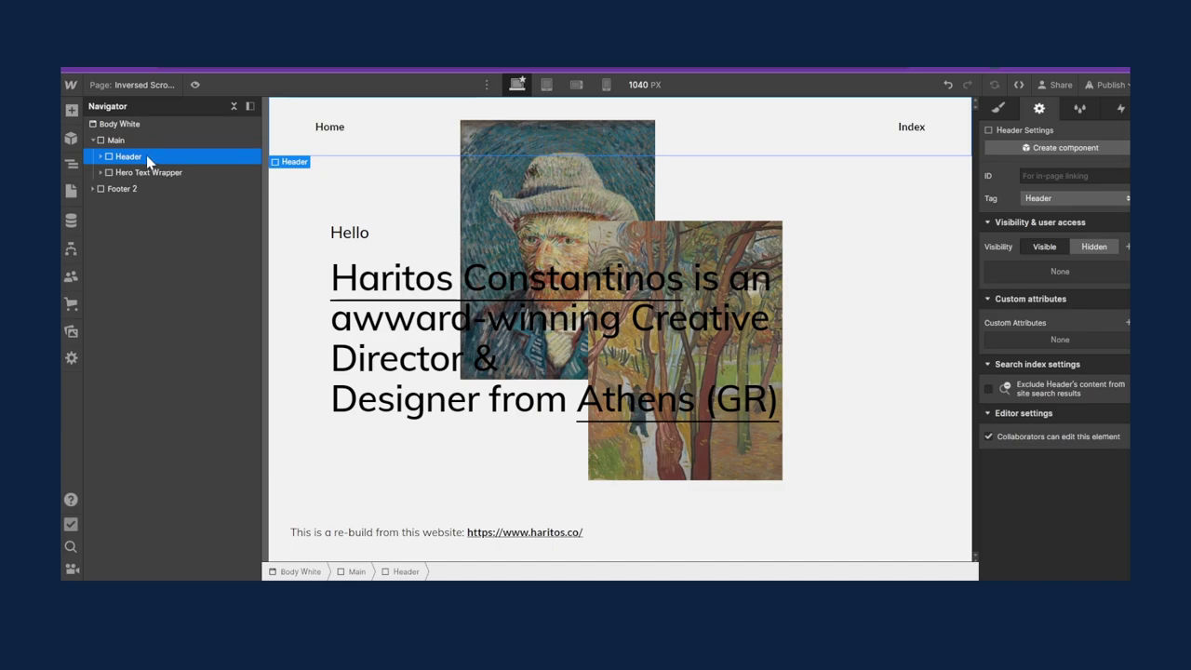
left_click(101, 155)
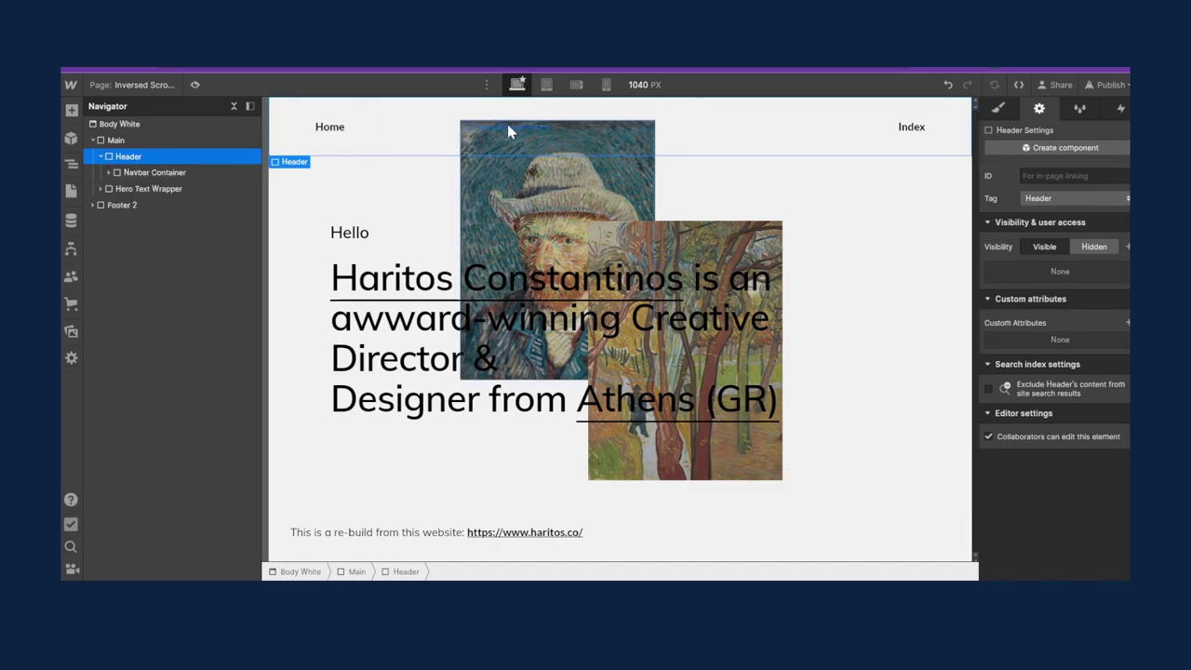
left_click(122, 169)
left_click(108, 172)
left_click(131, 190)
left_click(118, 189)
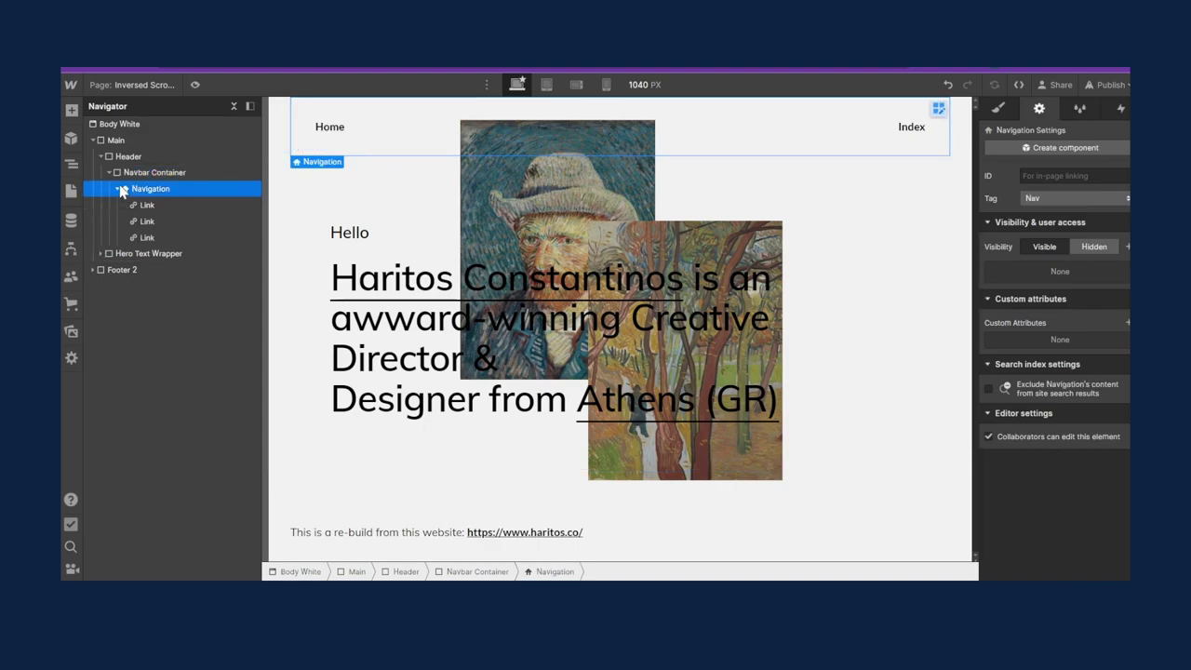
left_click(118, 189)
left_click(101, 156)
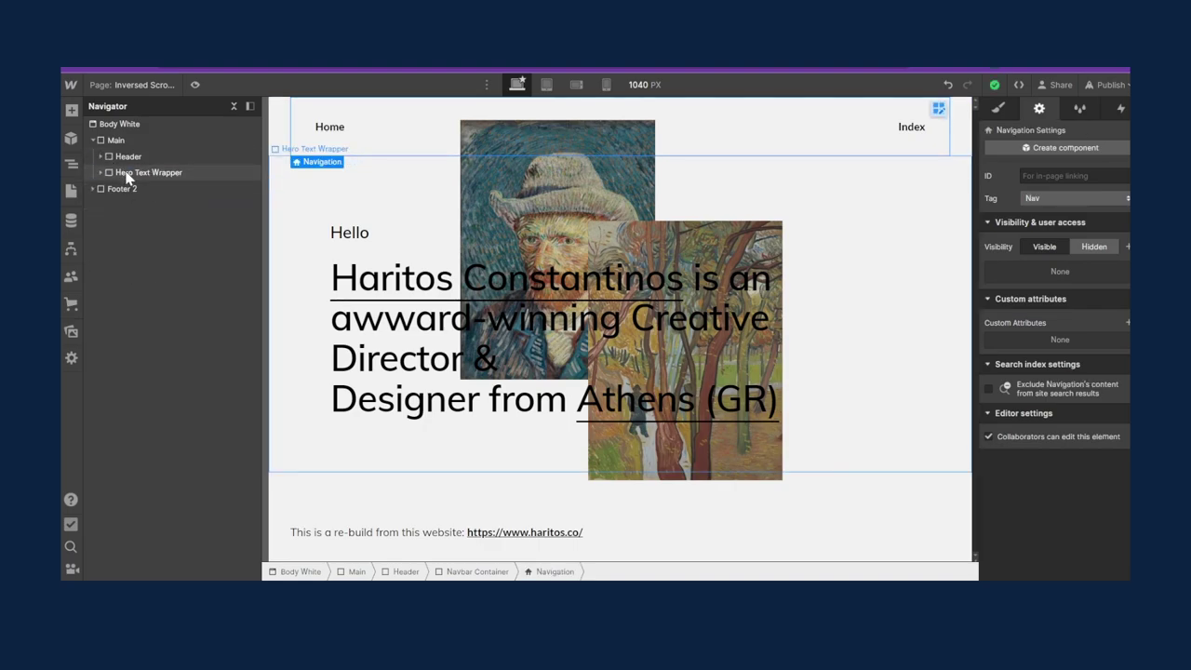
Examine the Hero Text Wrapper's structure and styles, including the Hero Container, its two headings and both image wrappers
left_click(130, 173)
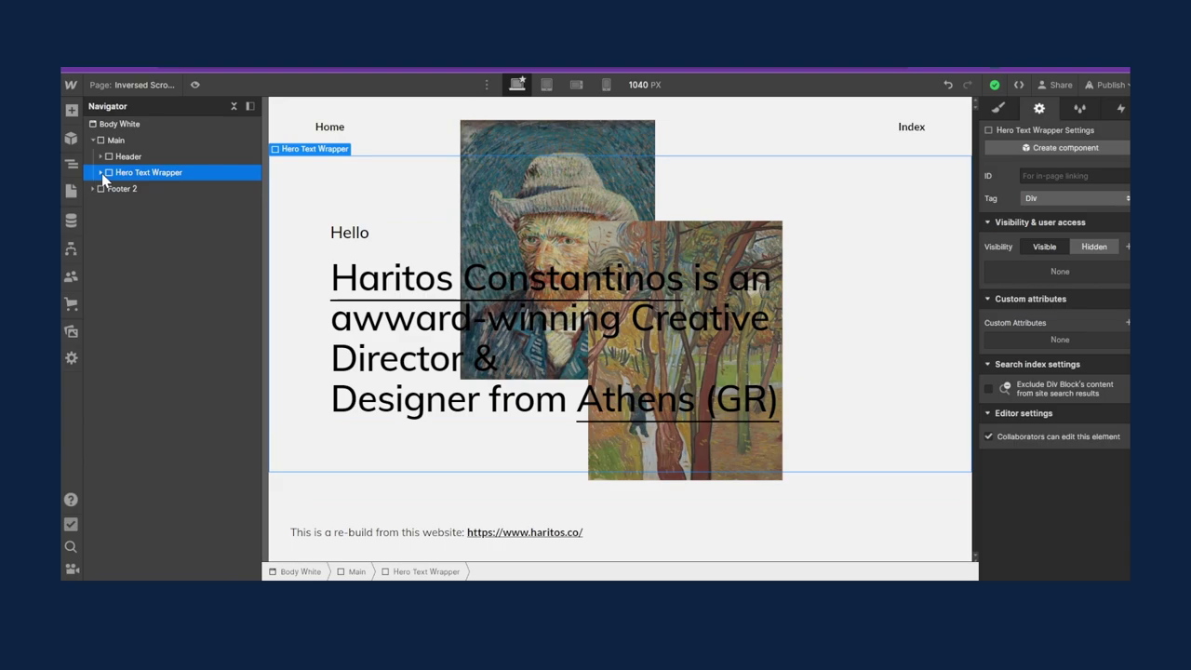
left_click(101, 173)
left_click(116, 221)
left_click(157, 190)
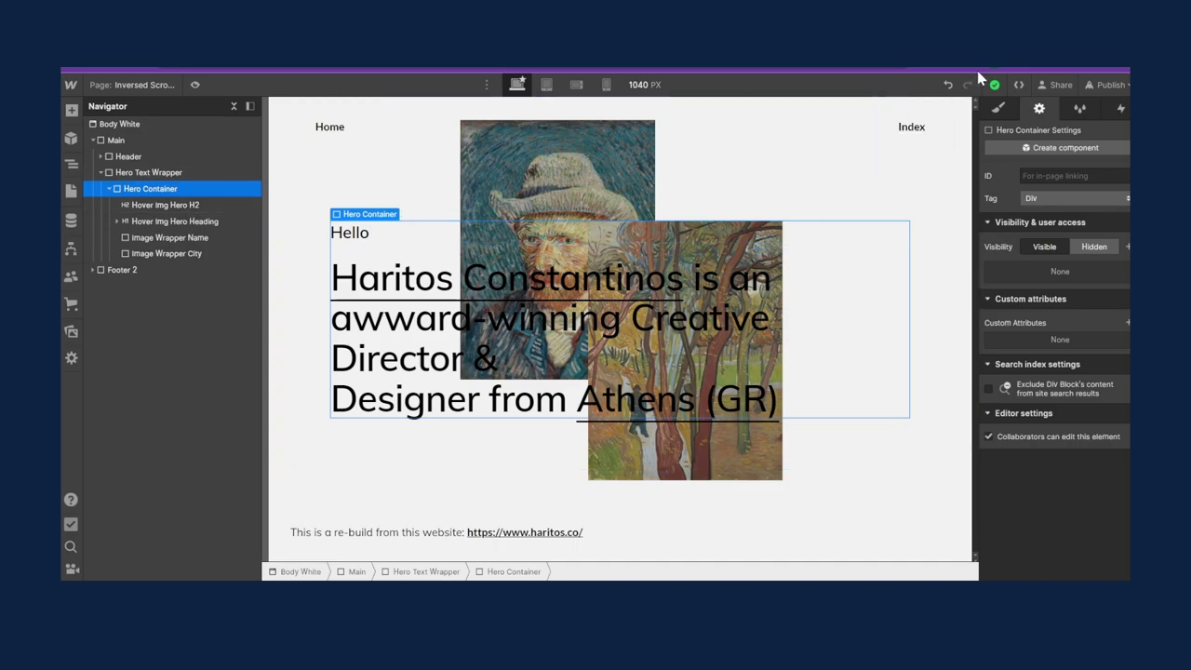
left_click(1008, 112)
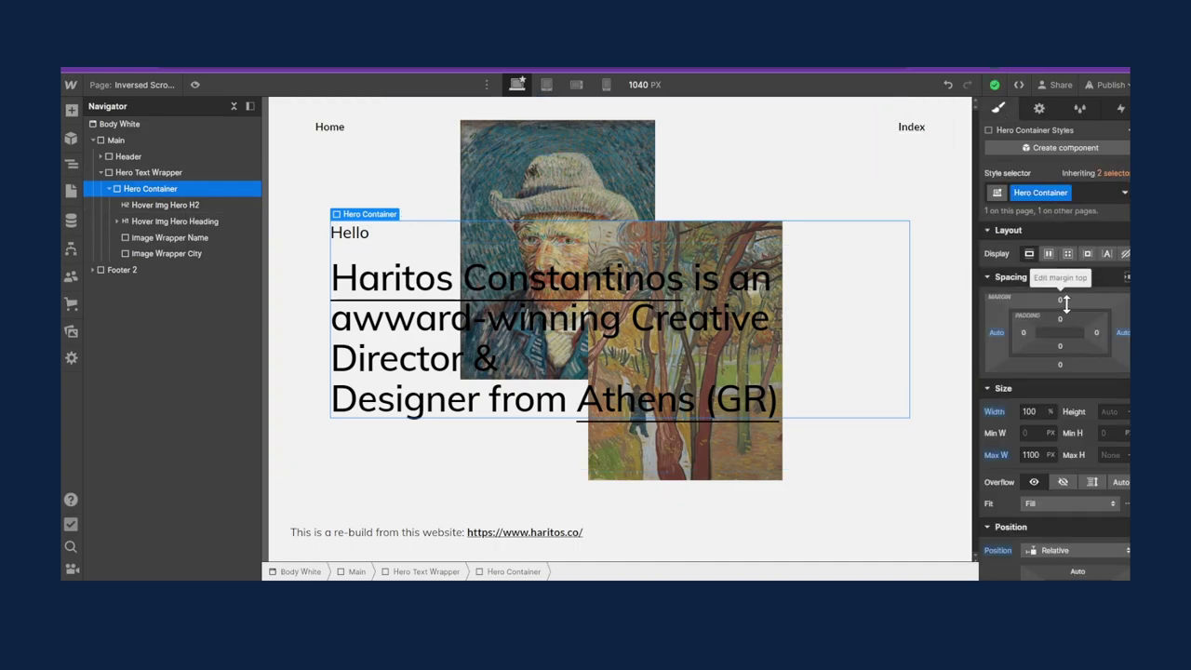
left_click(183, 205)
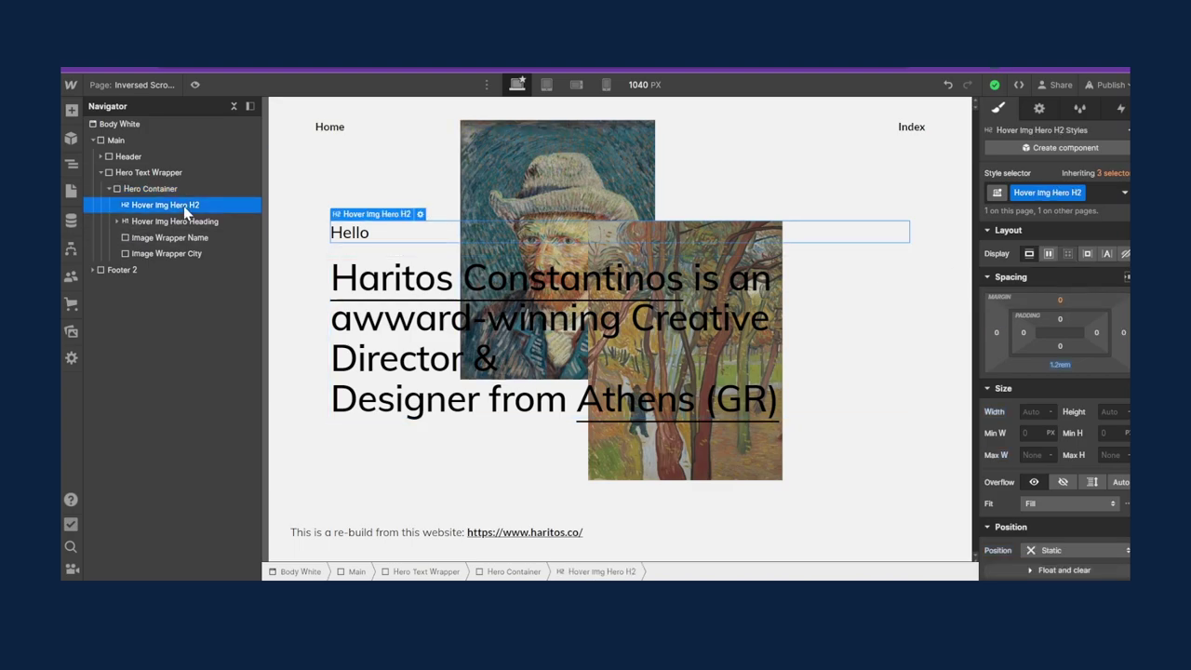
left_click(184, 223)
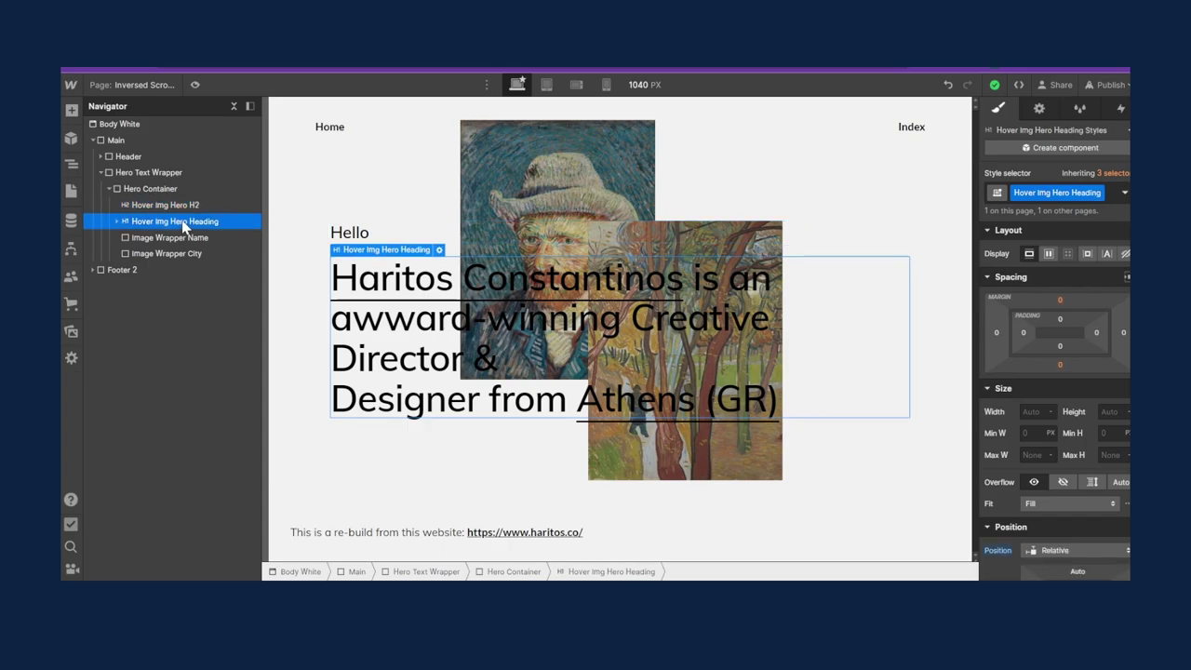
left_click(183, 238)
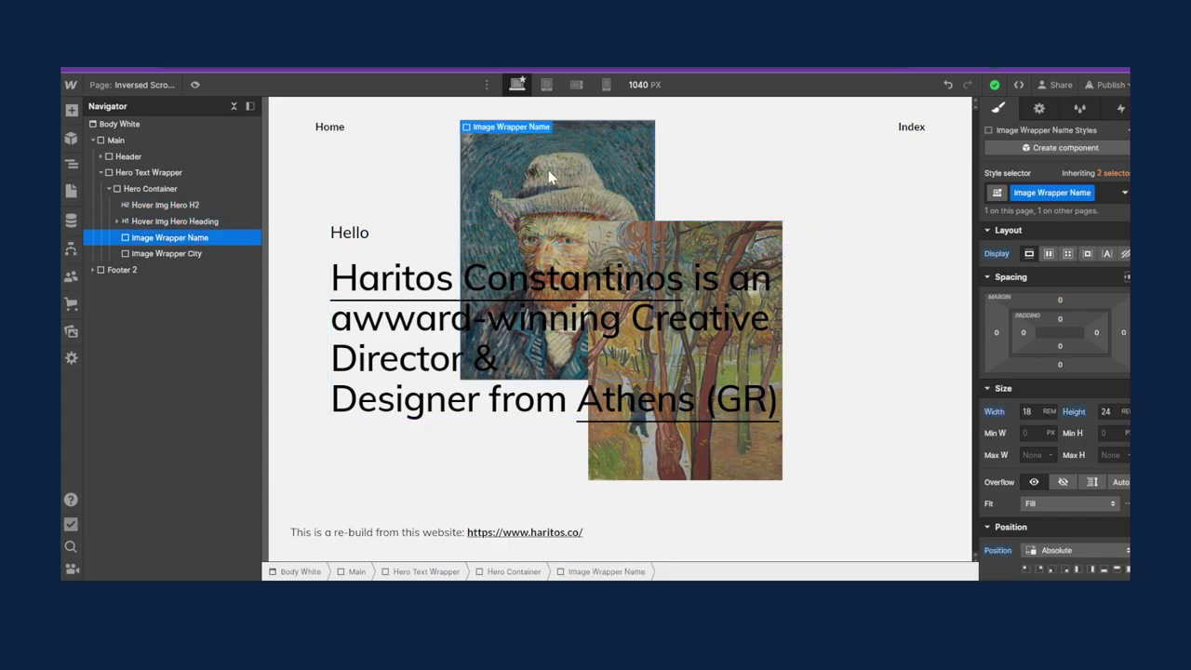
left_click(187, 254)
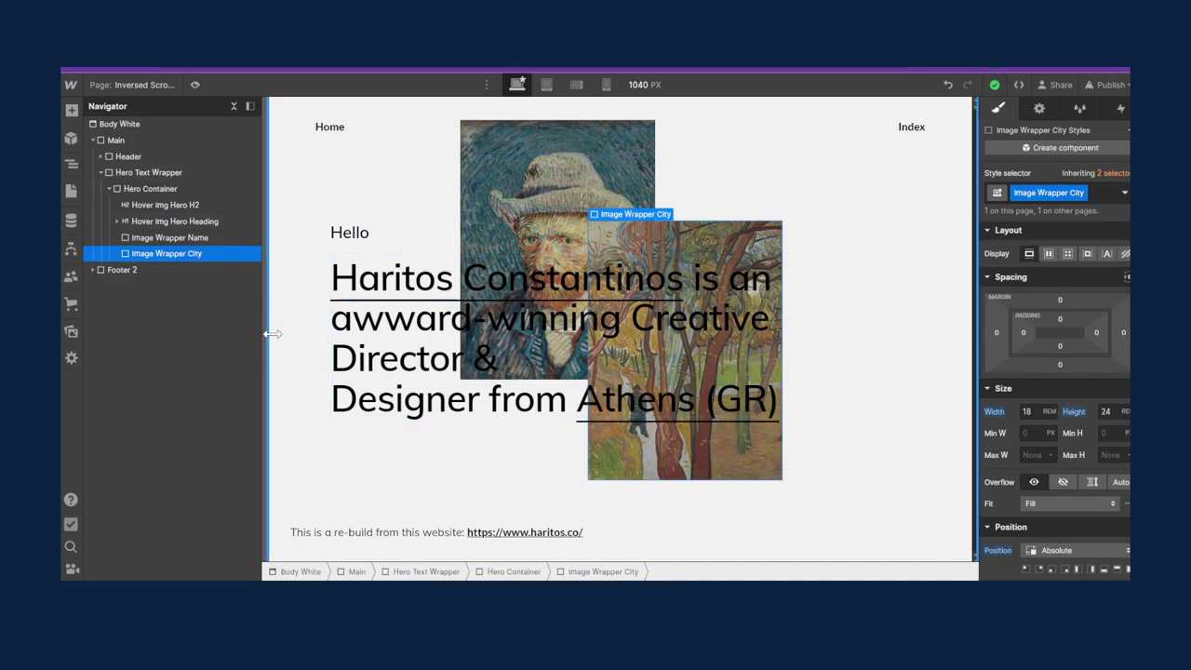
Offset Image Wrapper Name to -49% top and 50% right, and Image Wrapper City to 23% right
left_click(213, 237)
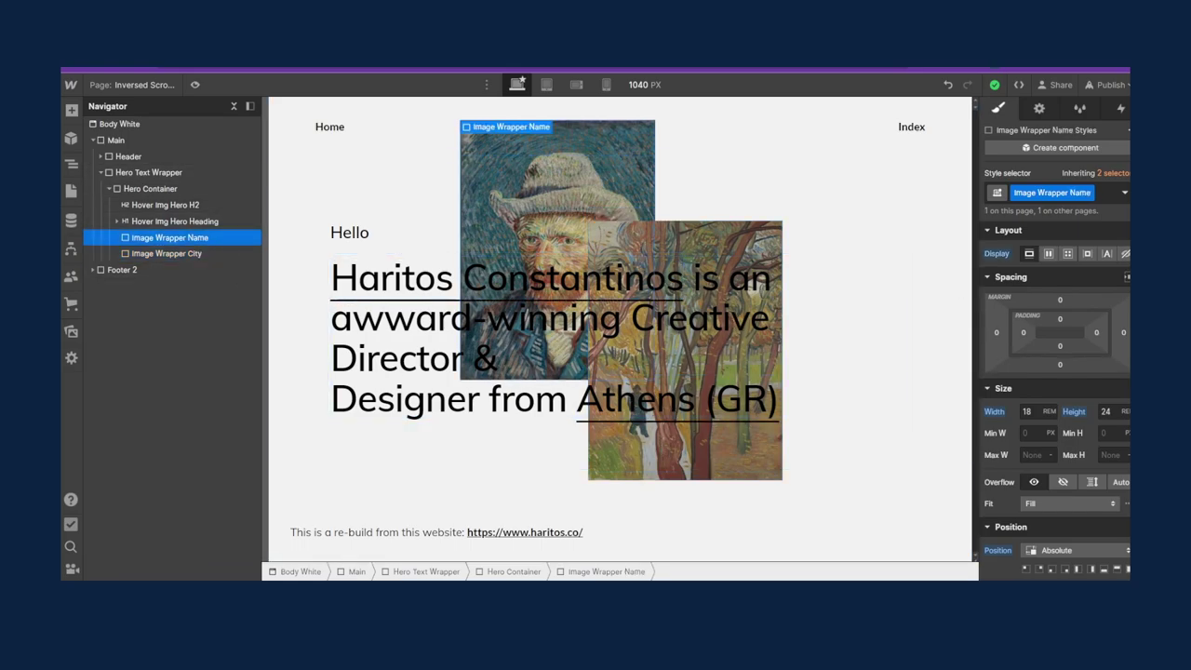
scroll(1055, 400, "down", 2)
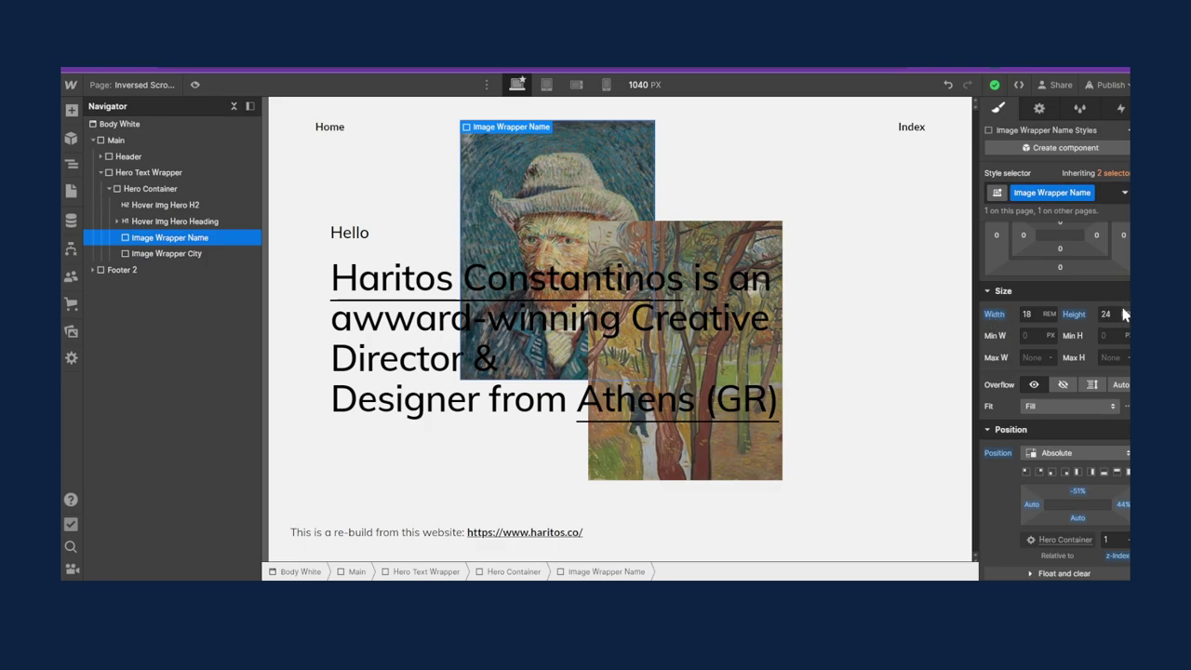
scroll(1116, 316, "down", 1)
scroll(1024, 307, "up", 2)
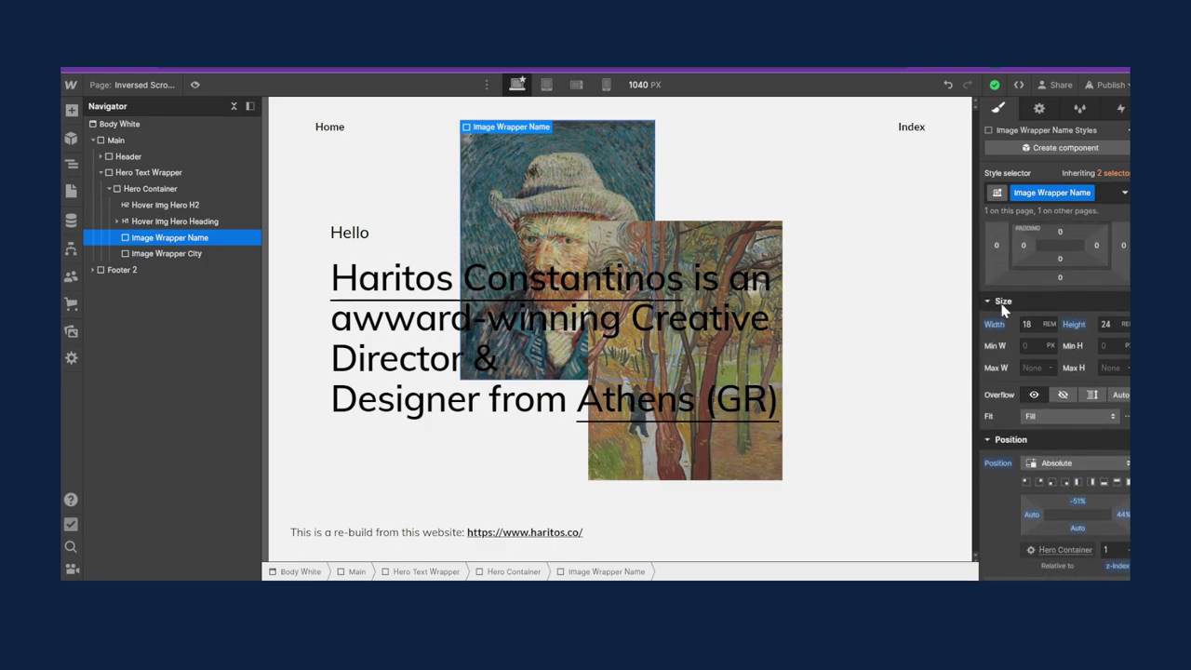
scroll(1051, 335, "down", 3)
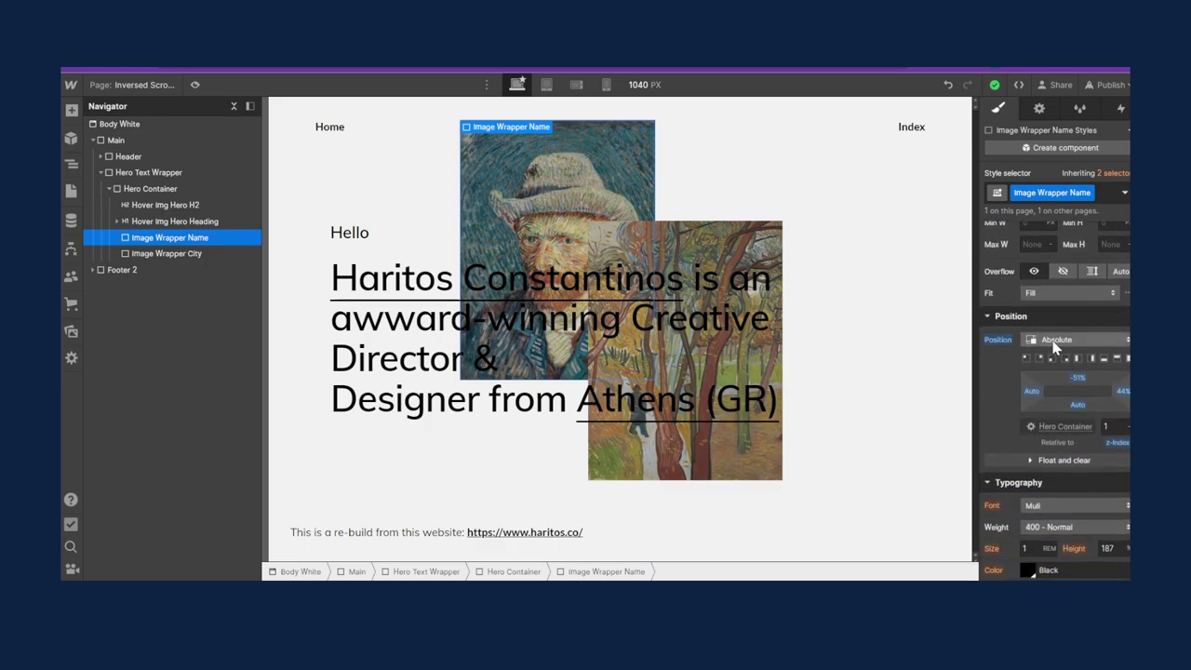
left_click_drag(1078, 378, 1101, 387)
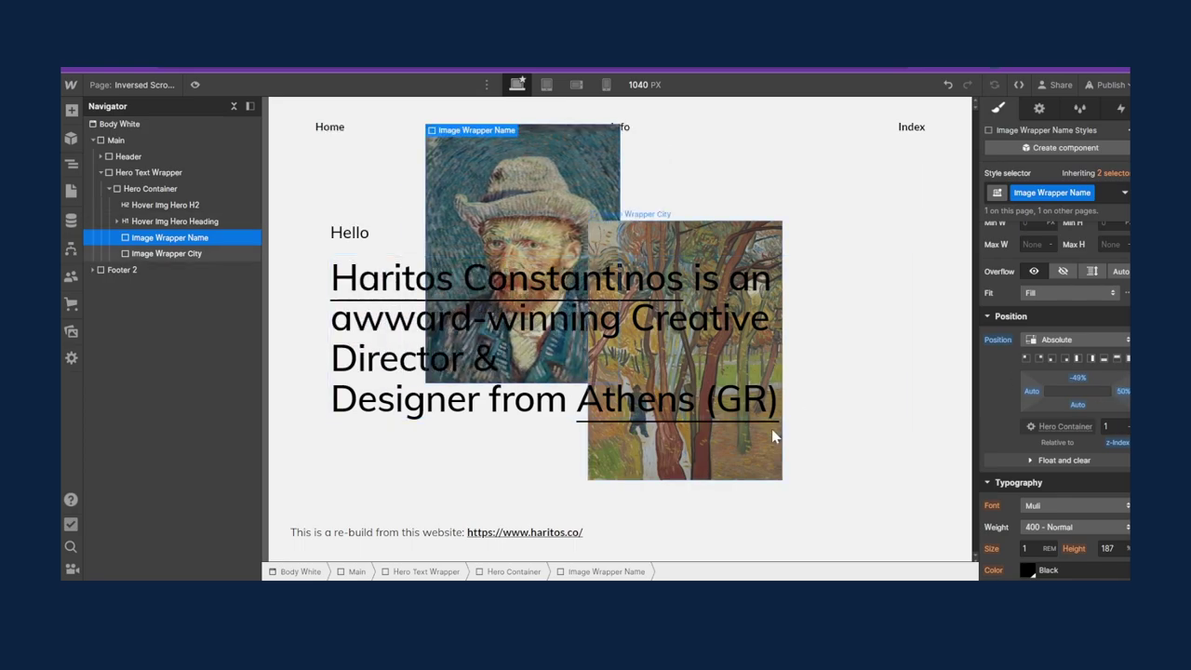
left_click(231, 253)
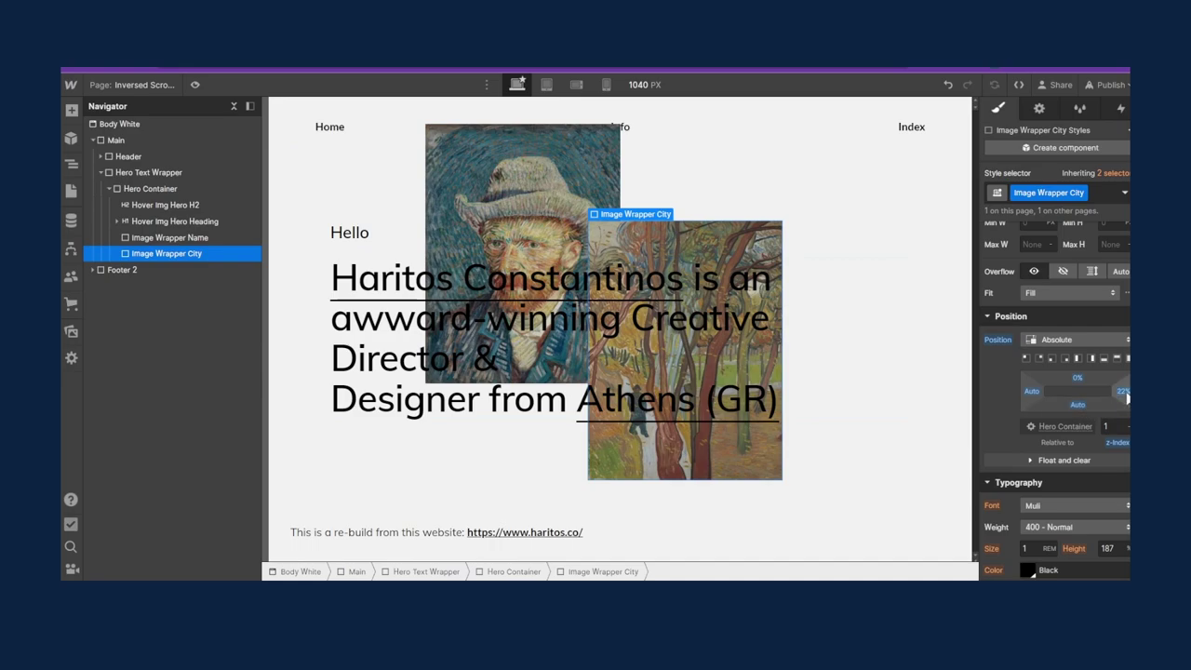
mouse_move(1126, 398)
left_mouse_down()
mouse_move(1107, 398)
mouse_move(1126, 397)
left_mouse_up()
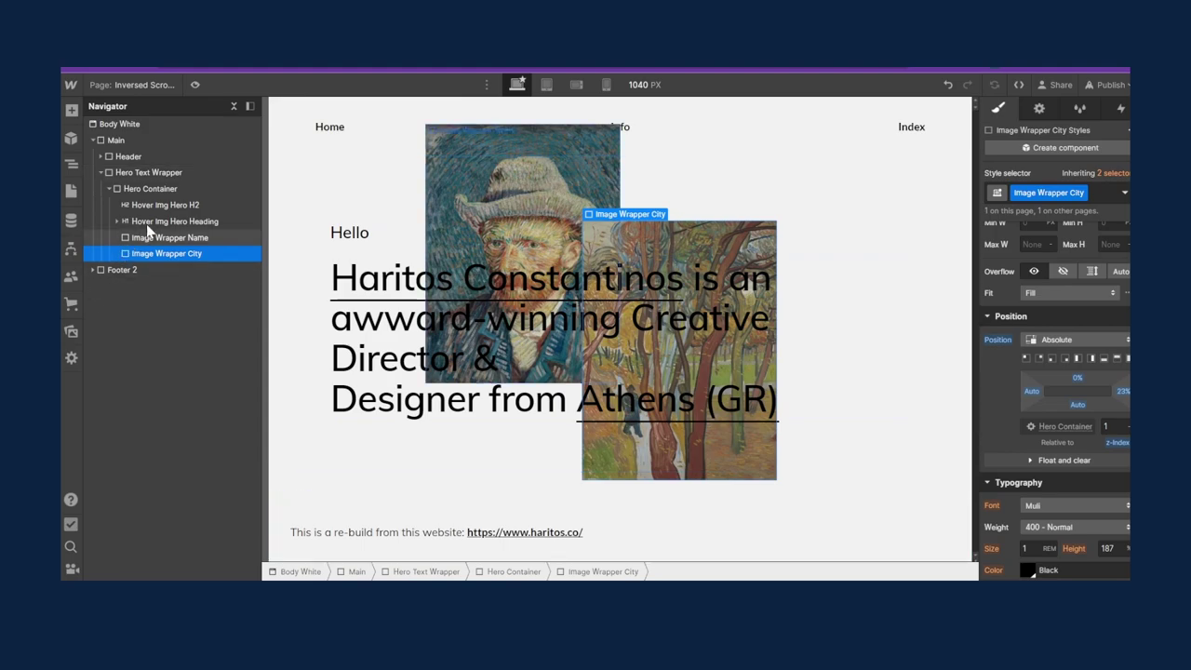
Try wrapping the word "winning" in the hero heading with a span, and remove that span again
left_click(160, 221)
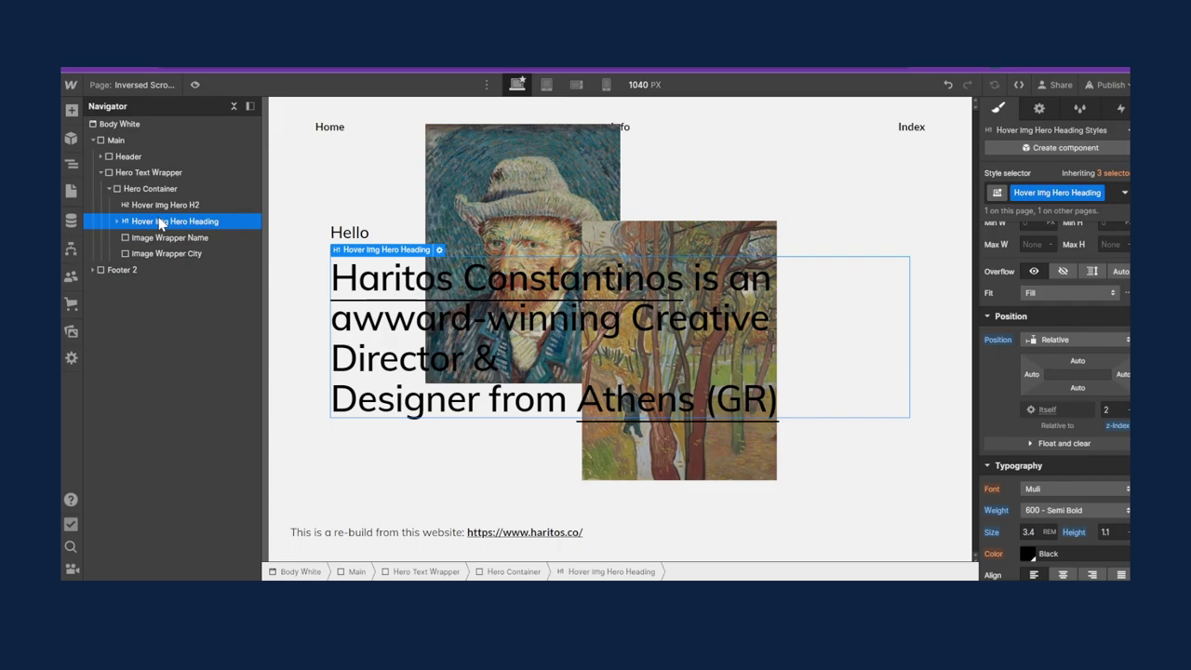
double_click(507, 331)
left_click_drag(487, 317, 621, 318)
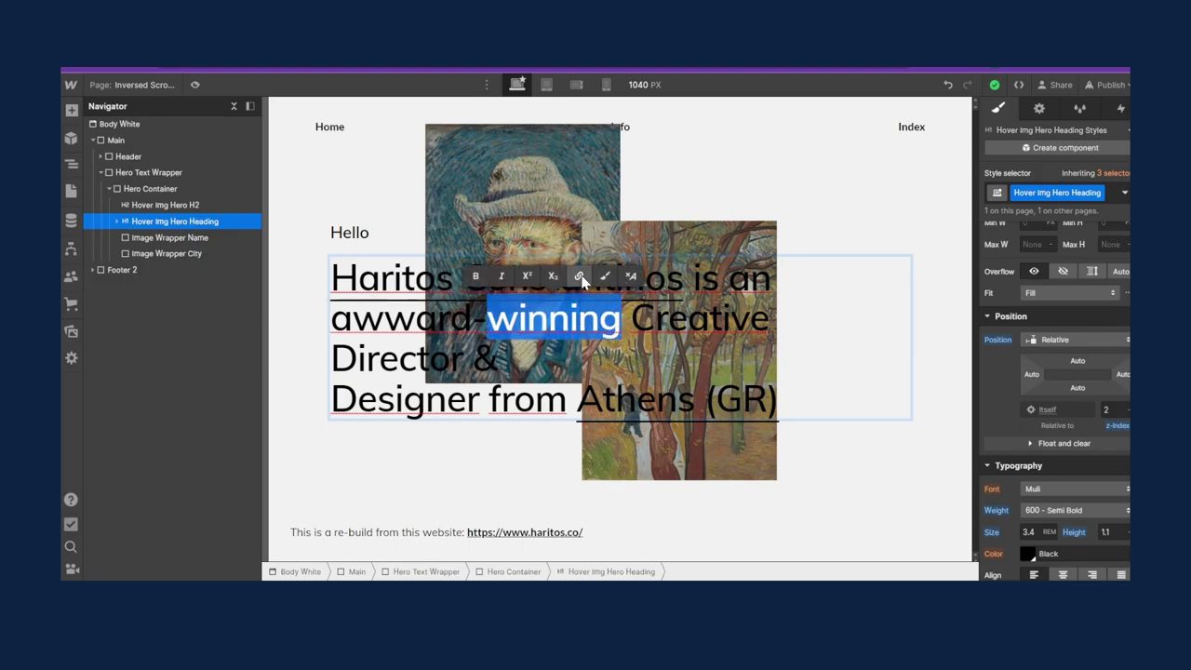
left_click(606, 279)
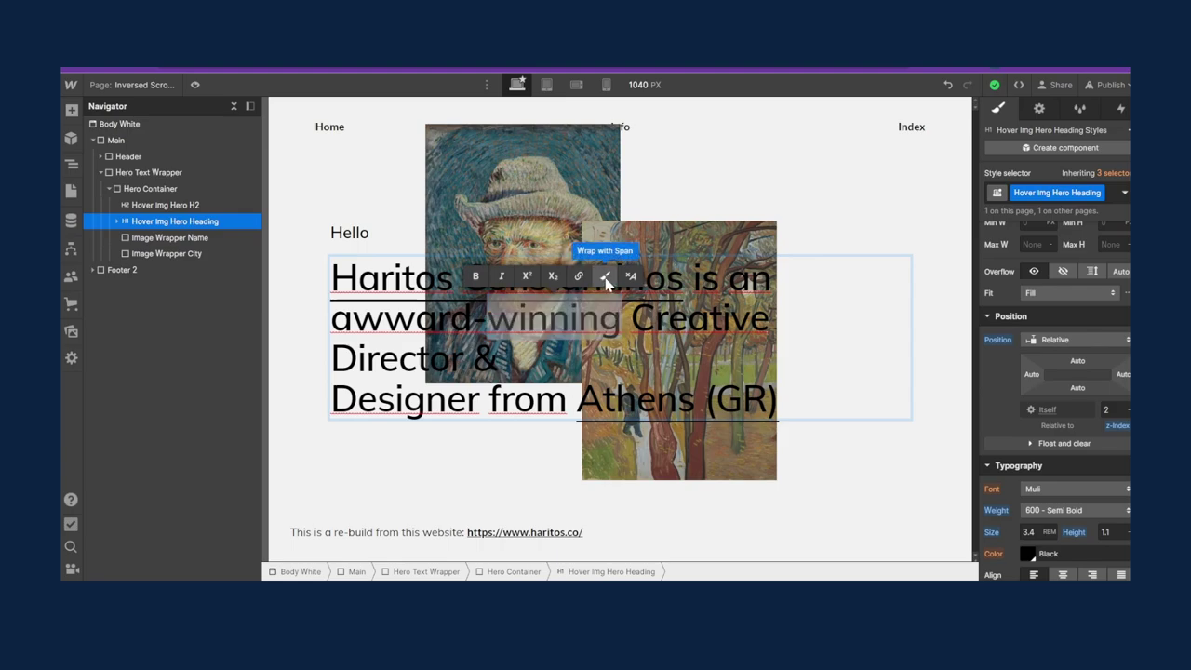
left_click(118, 222)
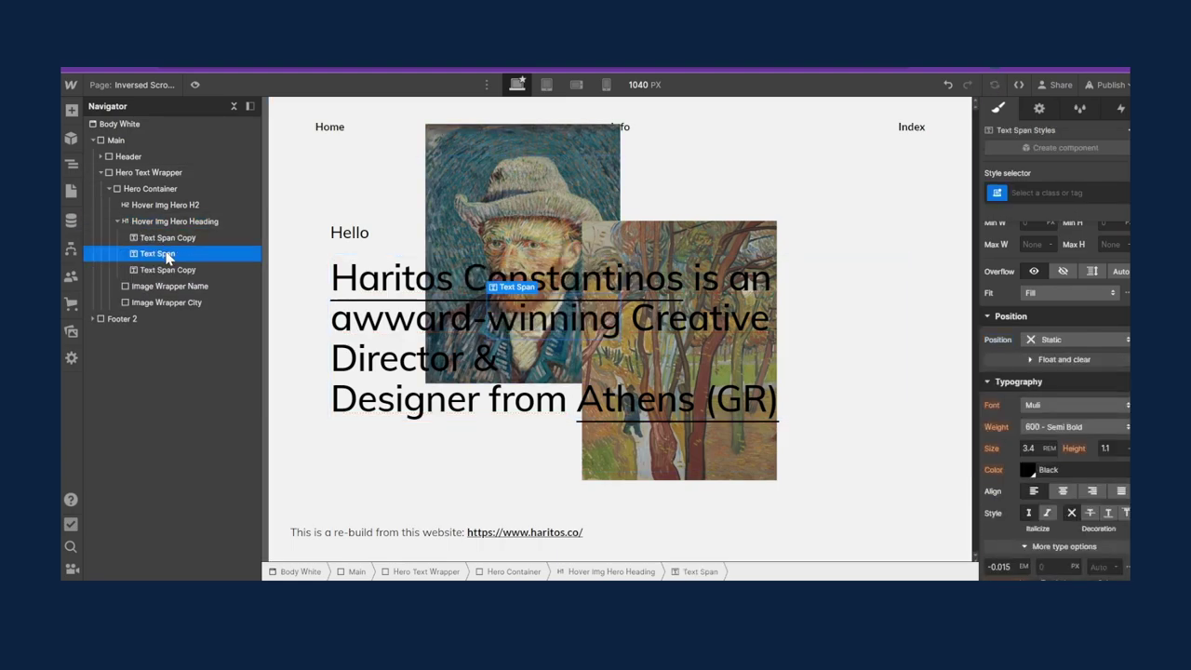
key("Delete")
key("ctrl+z")
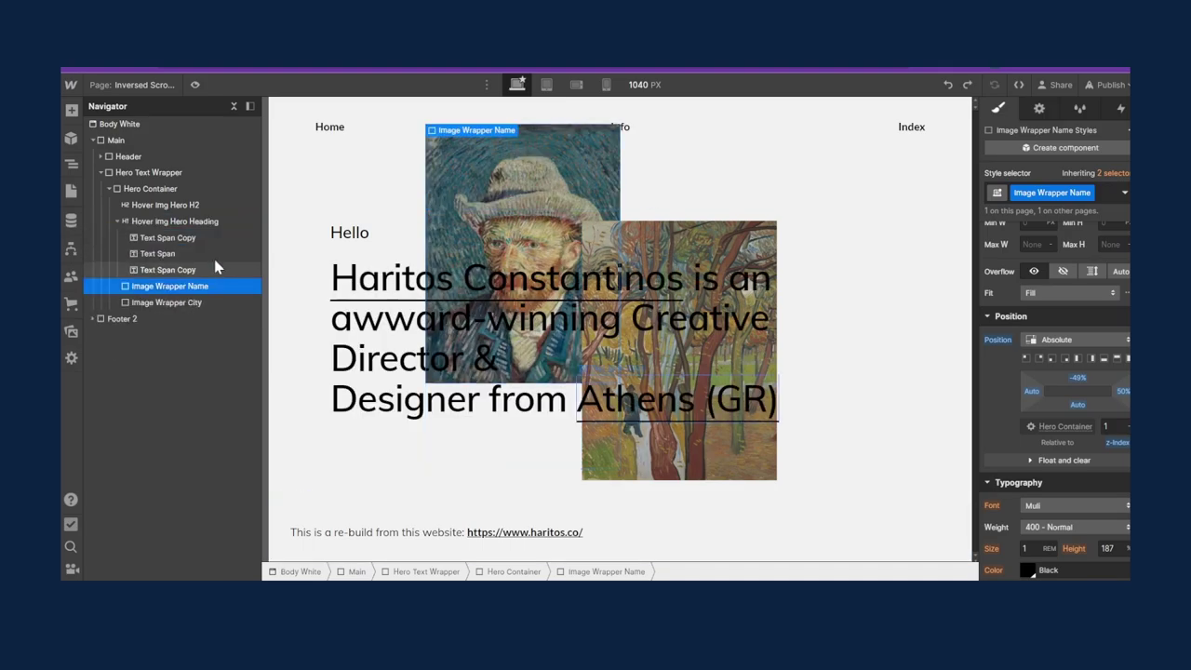
Rename the class of the first text span in the hero heading to Text Span Link
left_click(537, 287)
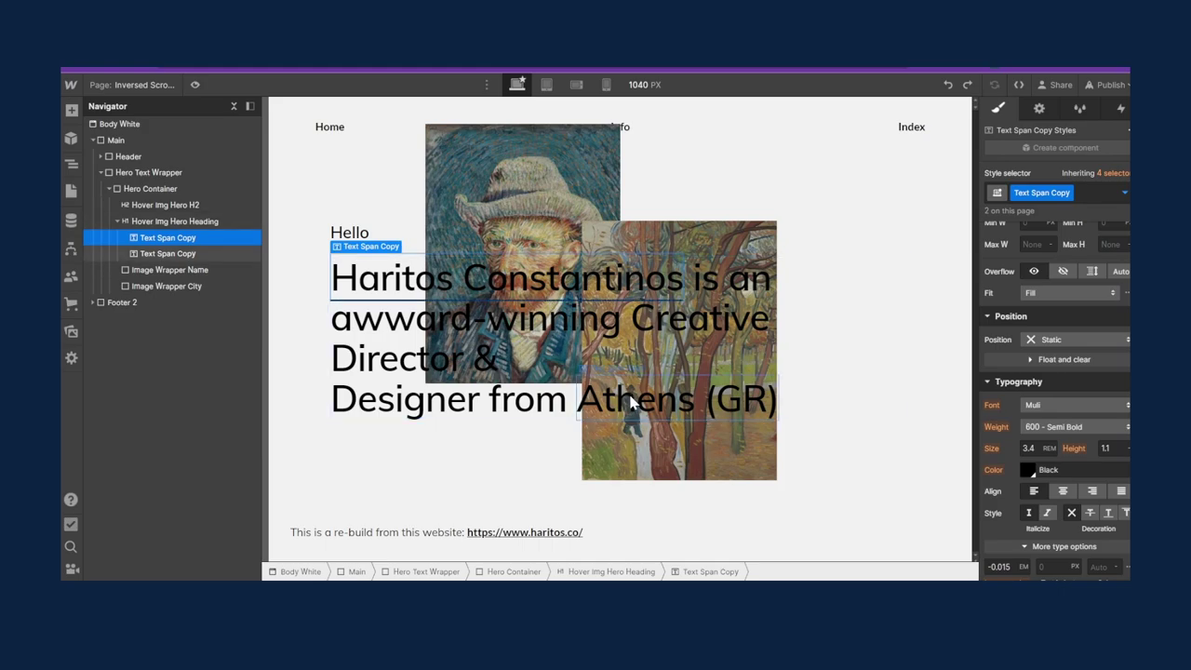
double_click(1044, 194)
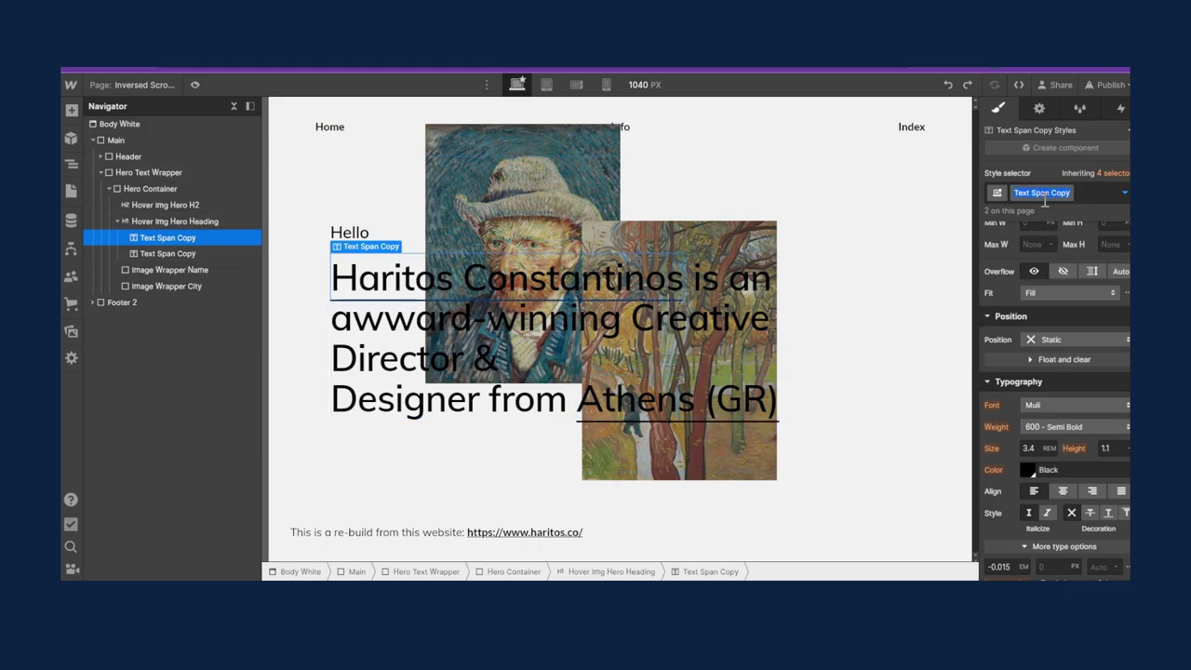
key("BackSpace")
key("BackSpace")
key("BackSpace")
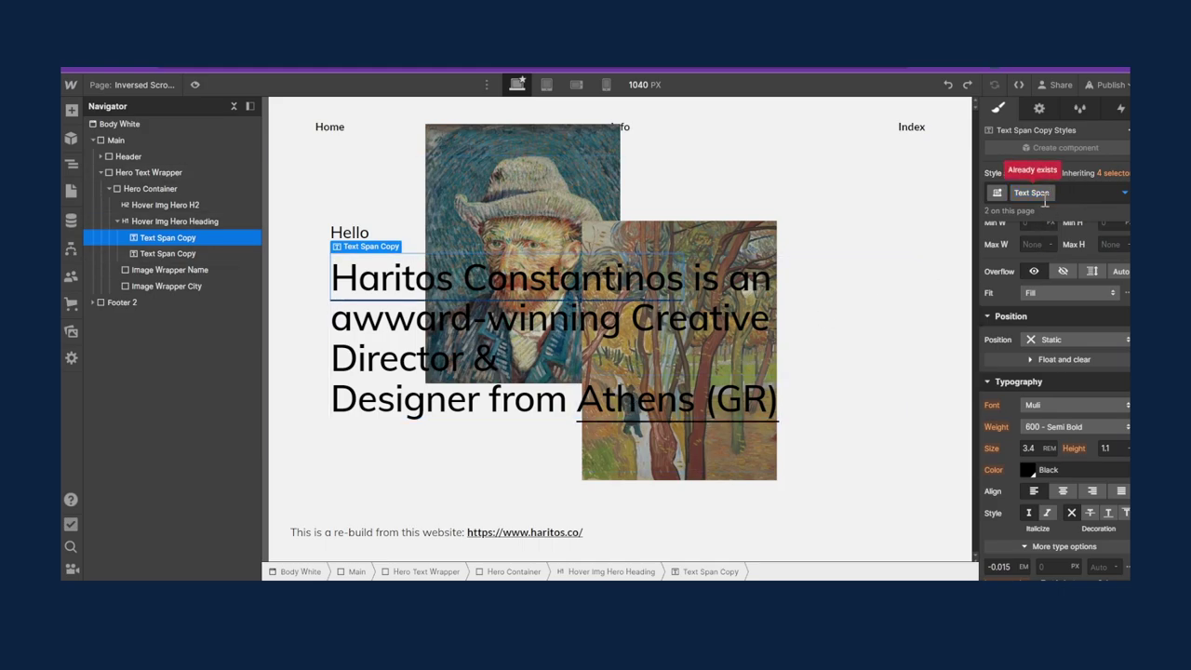
type("Link")
key("Return")
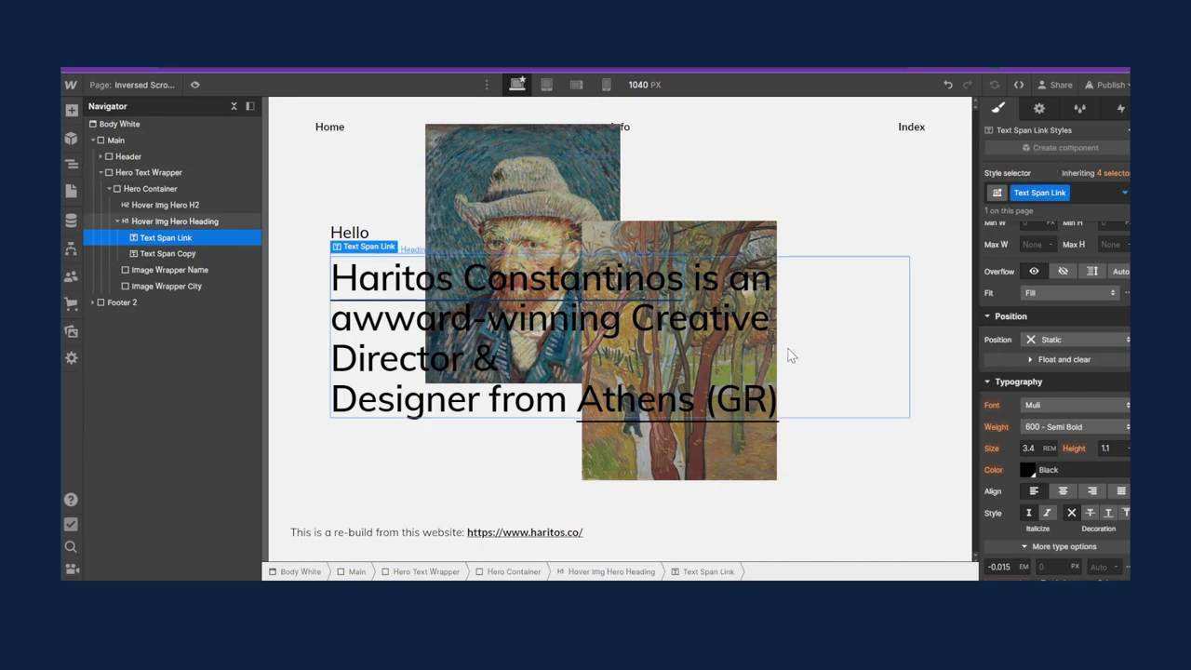
Replace the Text Span Copy class on the "Athens (GR)" span with the existing Text Span Link class
left_click(205, 253)
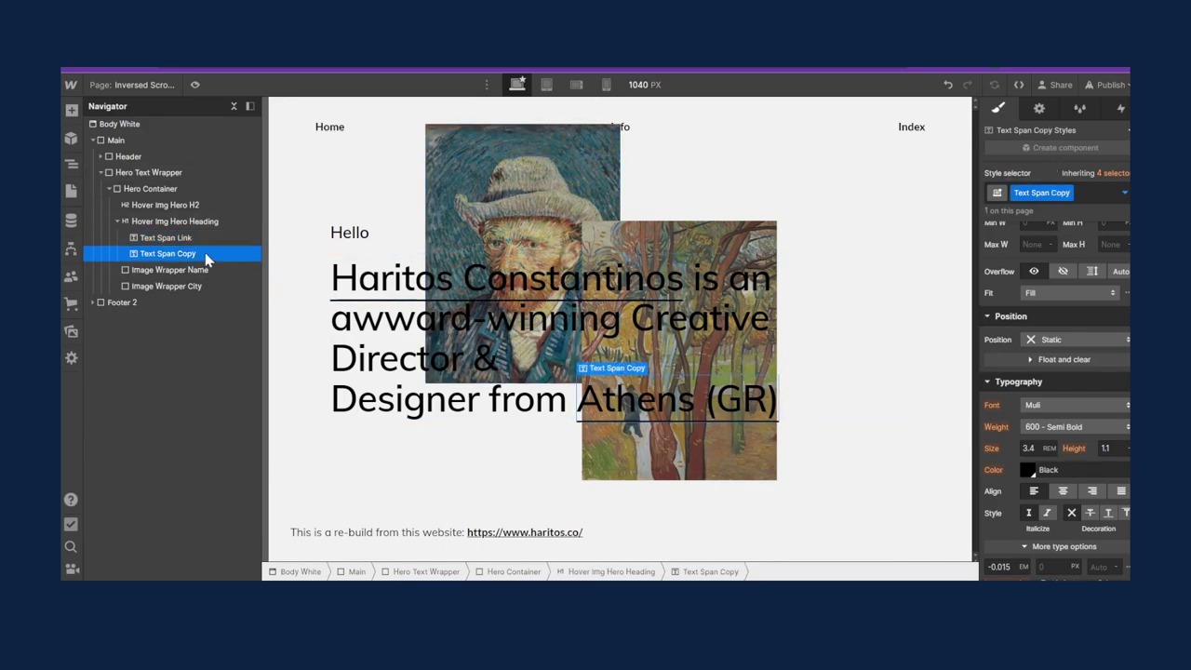
left_click(1042, 193)
key("BackSpace")
type("Text Se")
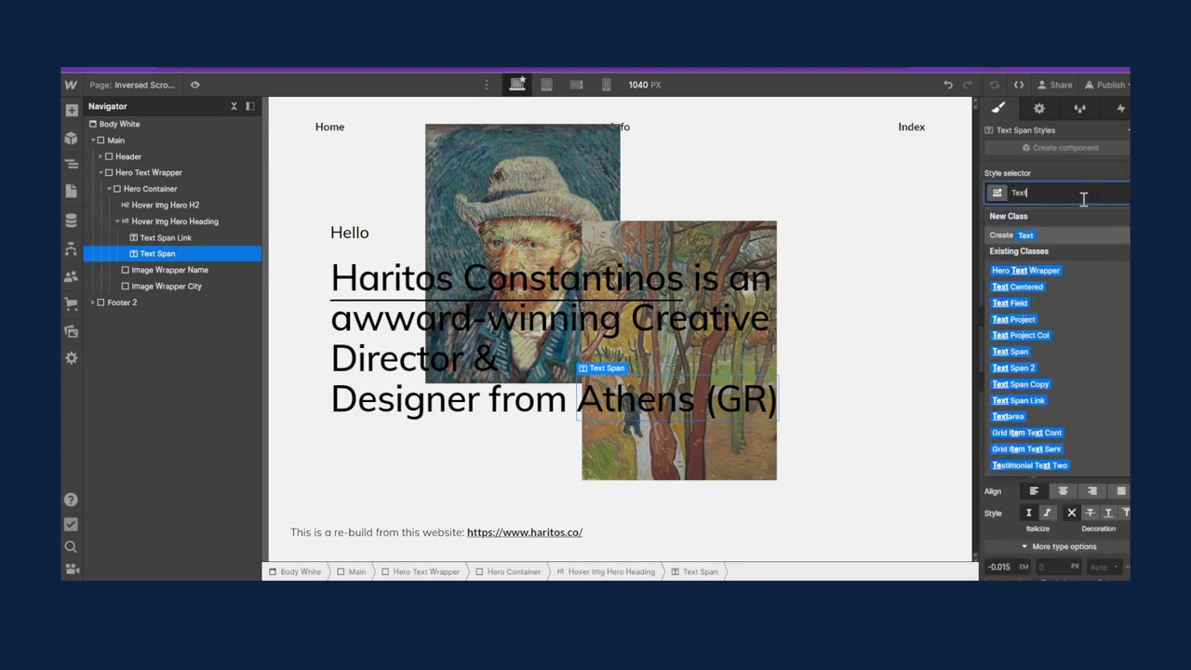
key("BackSpace")
left_click(1018, 319)
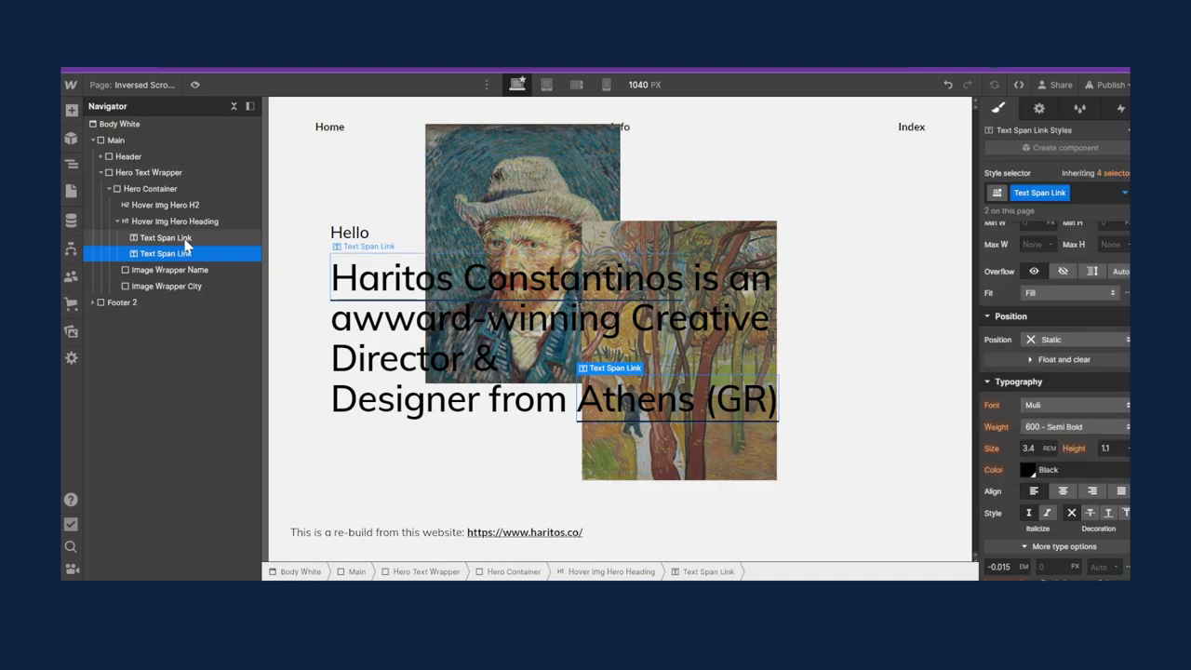
Check the settings, interactions and styles of the two heading text spans, and preview the hero page
left_click(186, 238)
left_click(181, 254)
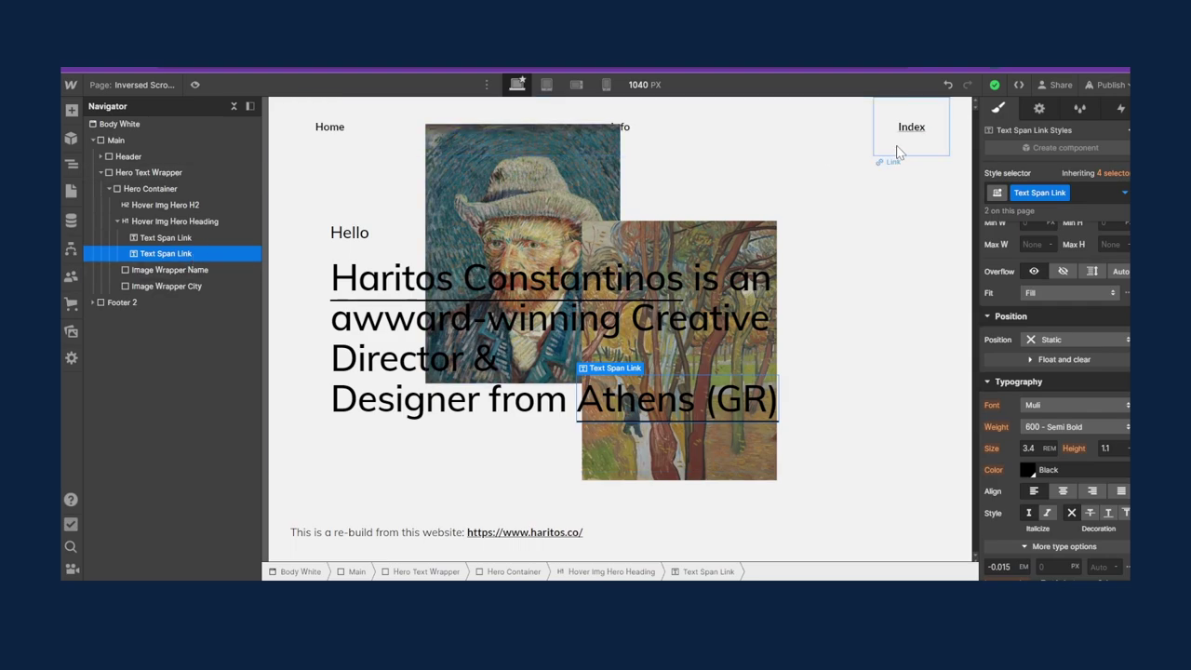
left_click(1040, 109)
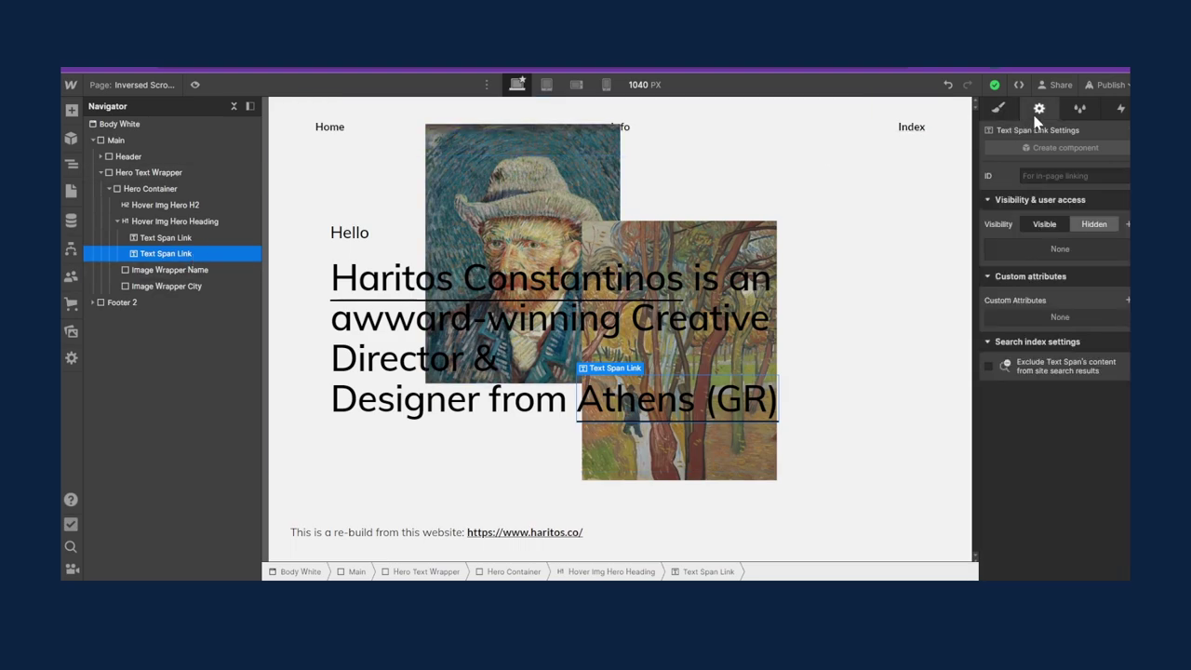
left_click(1121, 110)
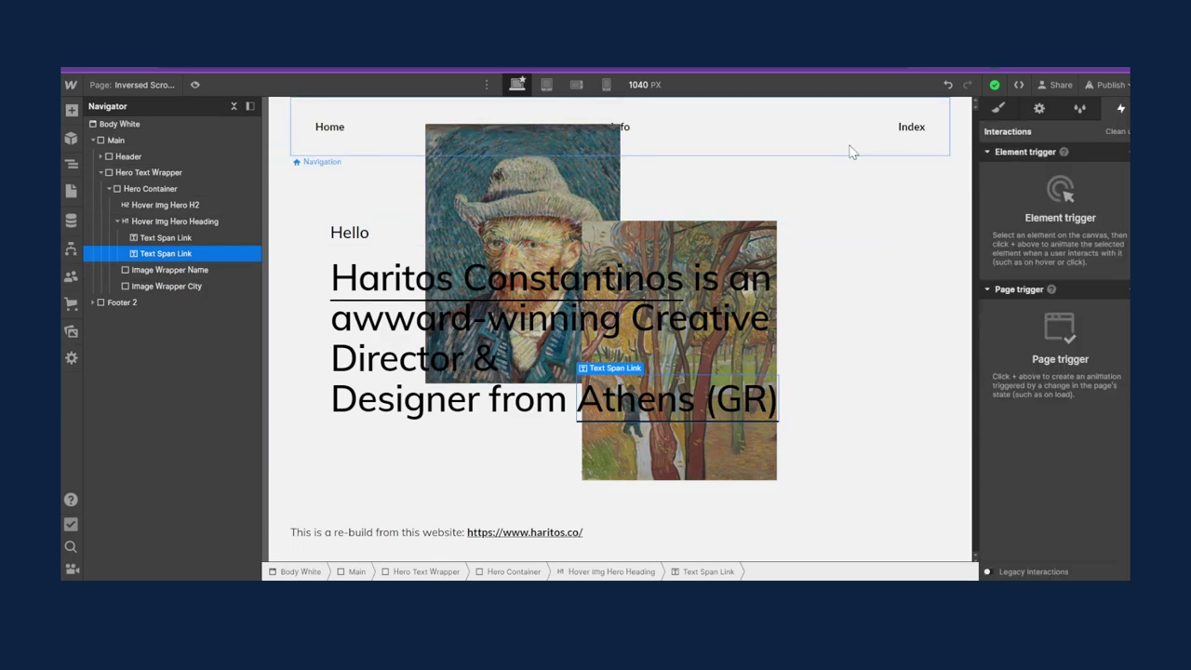
left_click(1002, 116)
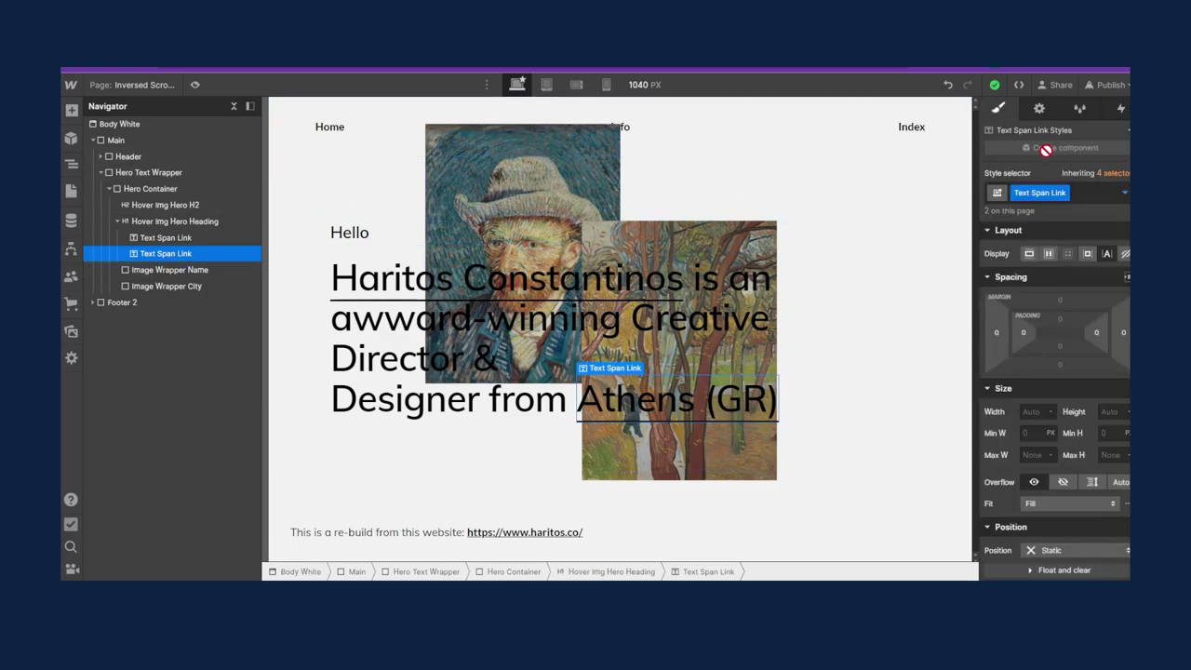
left_click(165, 238)
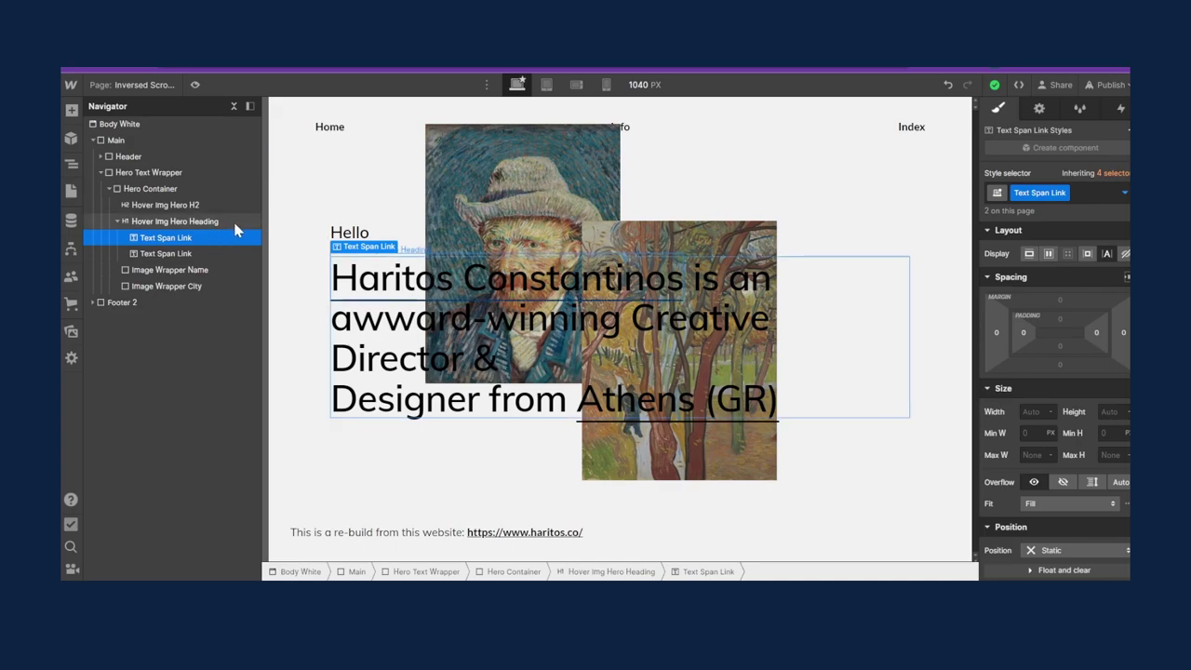
left_click(194, 85)
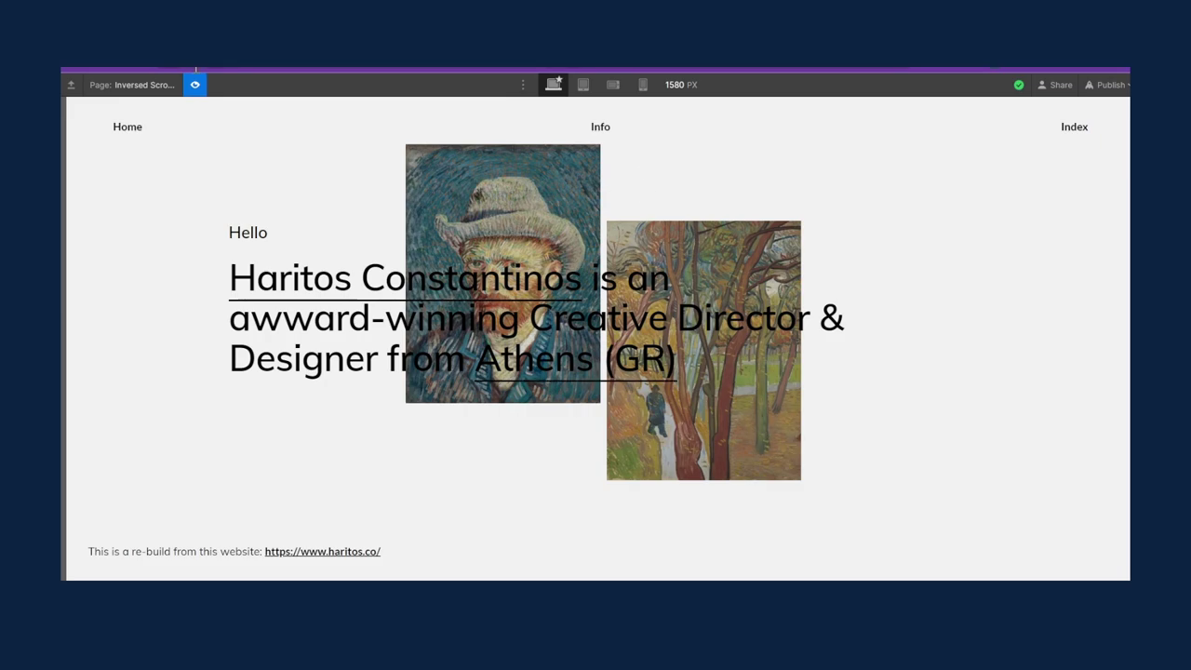
left_click(194, 85)
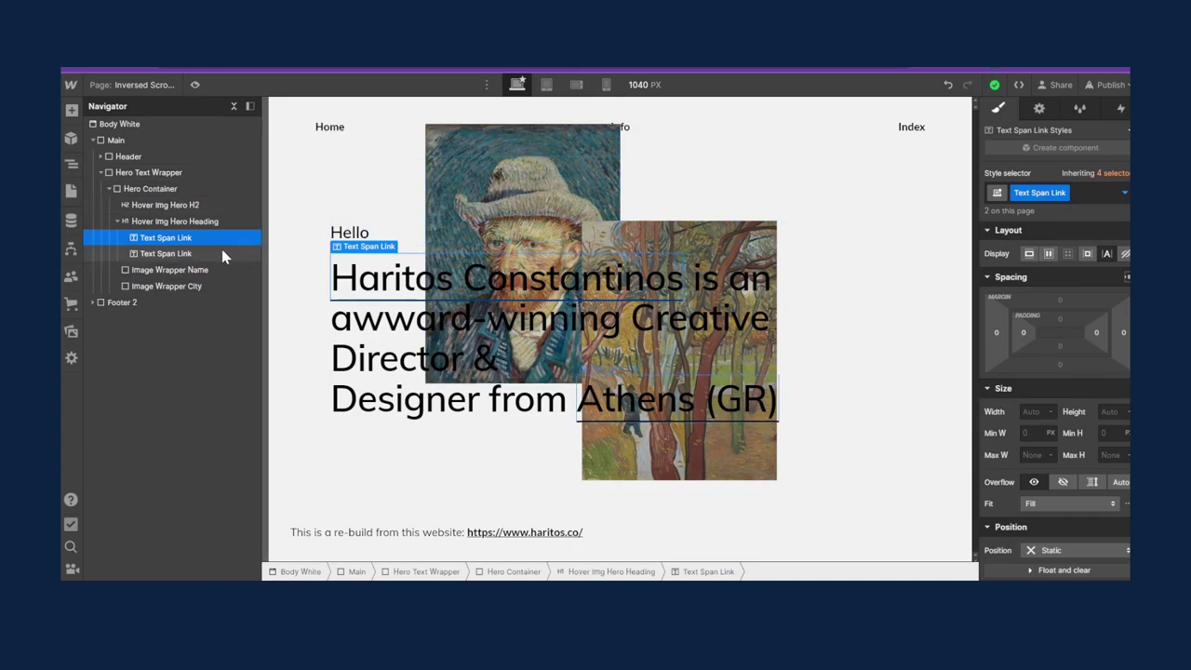
Add a Mouse hover trigger to the first heading text span and set its On hover action to Start an animation
left_click(1123, 116)
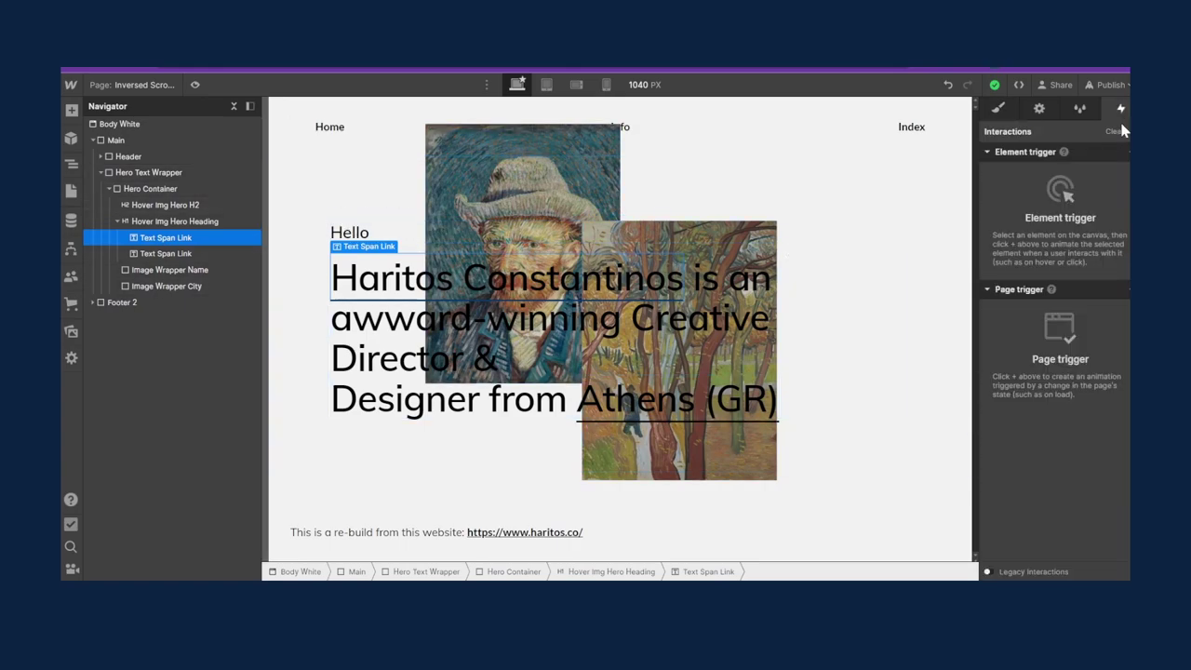
left_click(1127, 152)
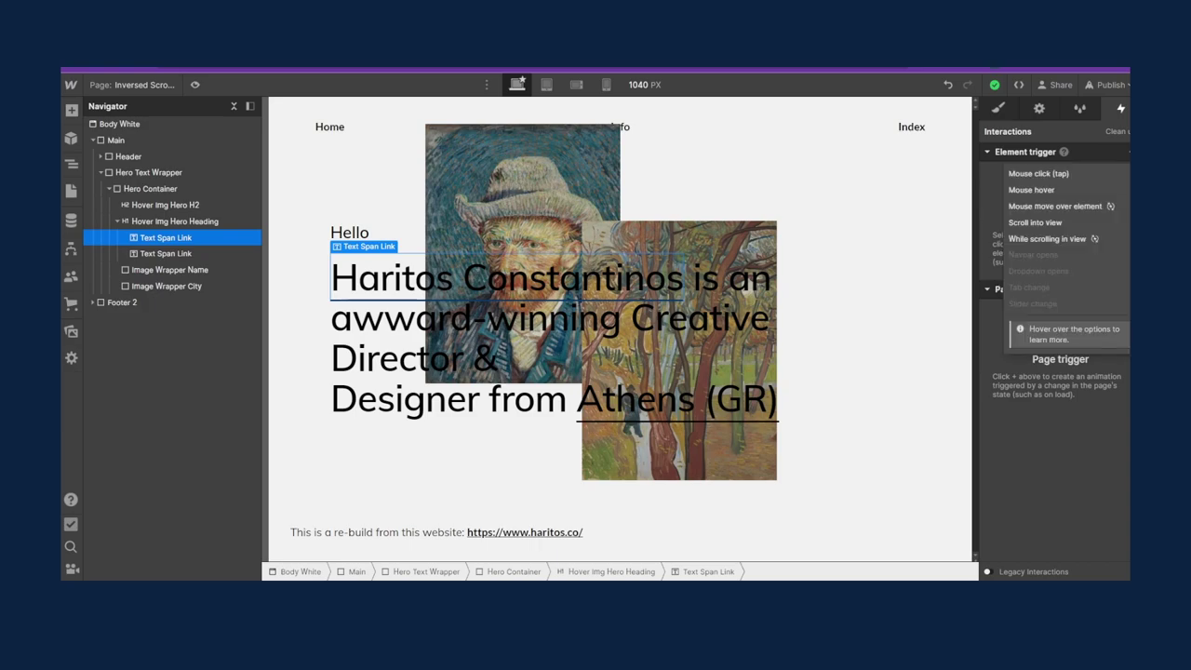
left_click(1092, 192)
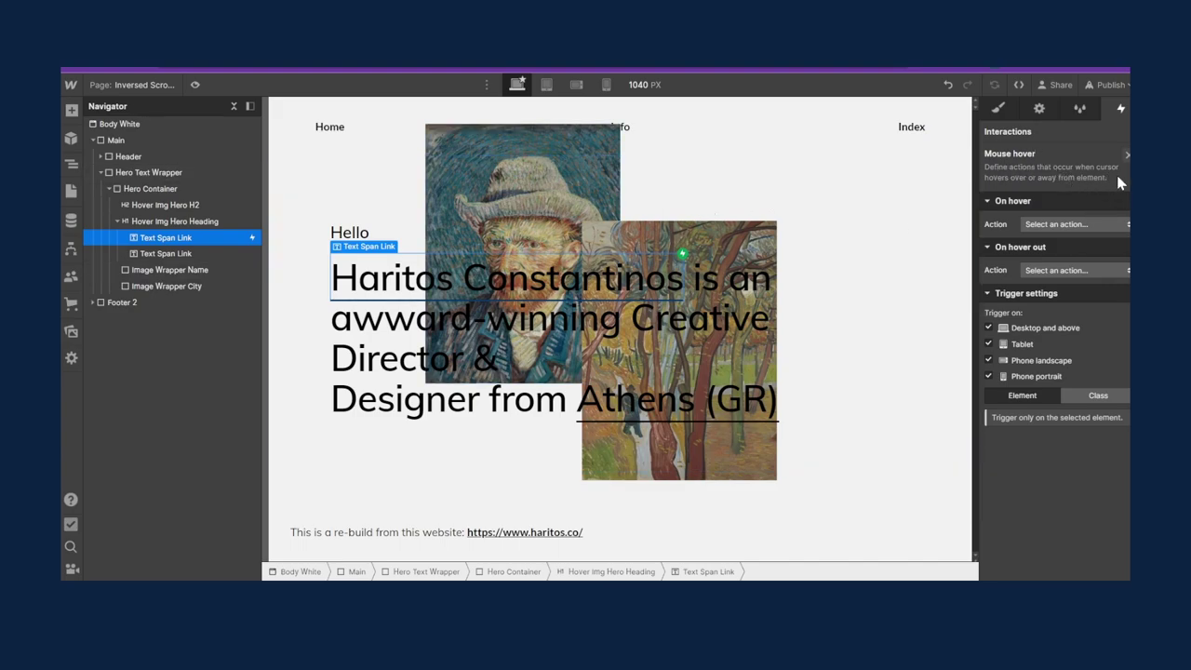
left_click(1100, 223)
left_click(1082, 253)
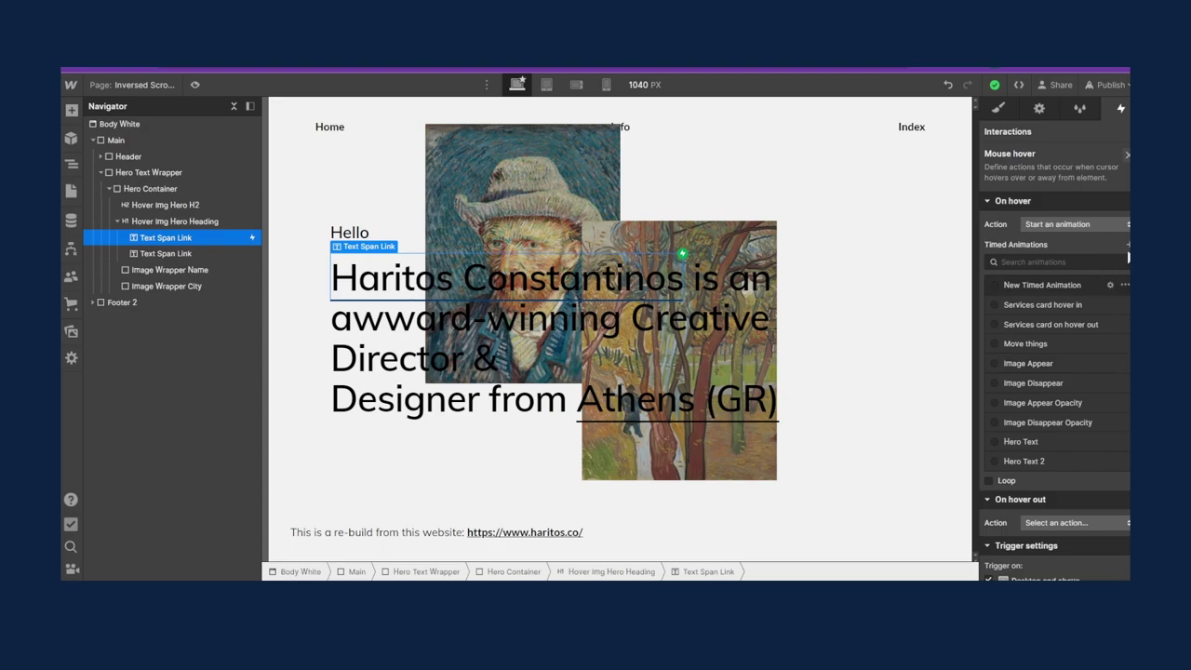
Create a new timed animation named Img Appear for the hover action
left_click(1128, 245)
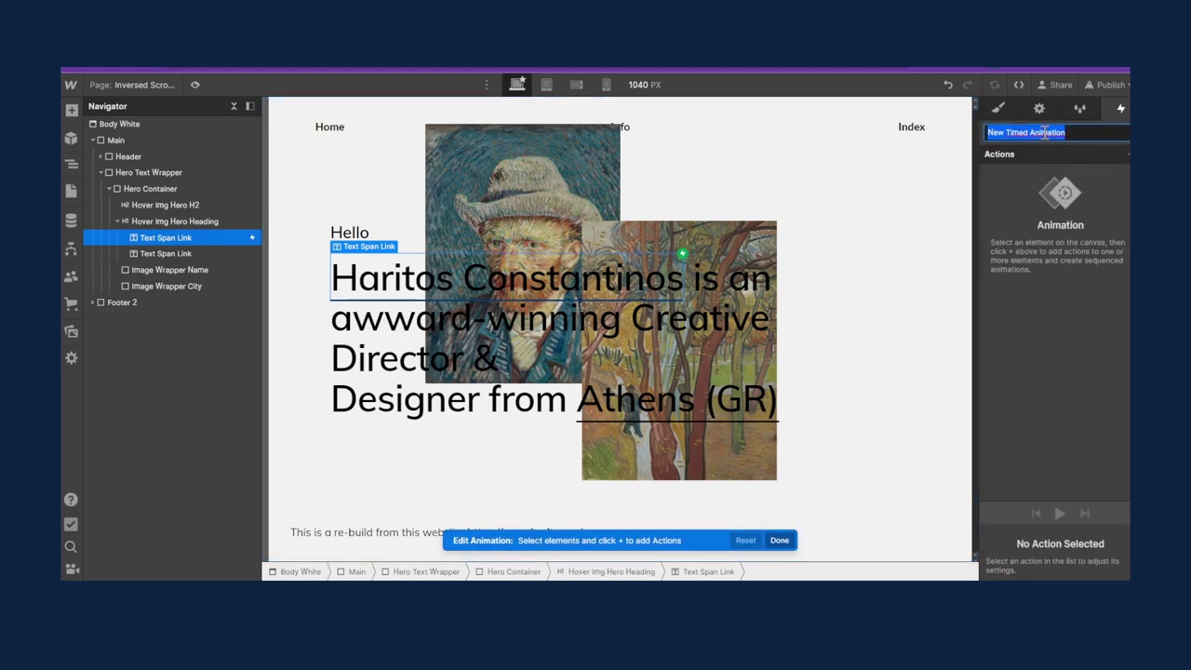
type("iMag")
key("BackSpace")
key("BackSpace")
key("BackSpace")
key("BackSpace")
key("BackSpace")
type("img Appear")
key("Return")
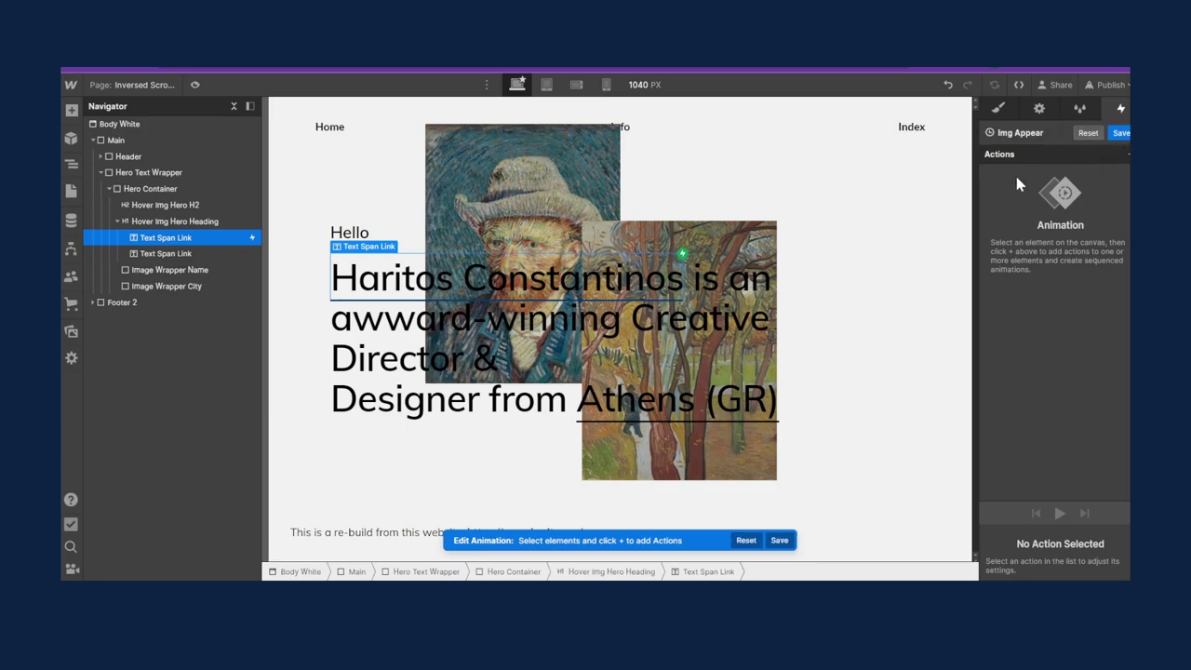
Add an opacity action for Image Wrapper Name at 0% and set it as the initial state
left_click(238, 269)
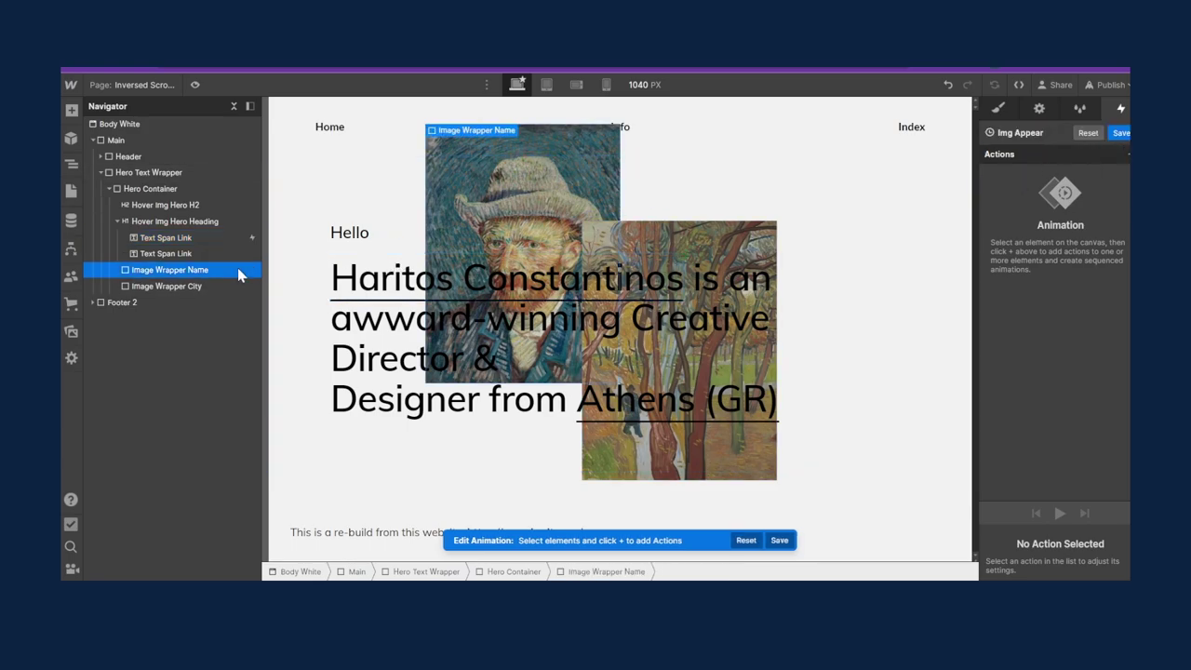
left_click(1128, 155)
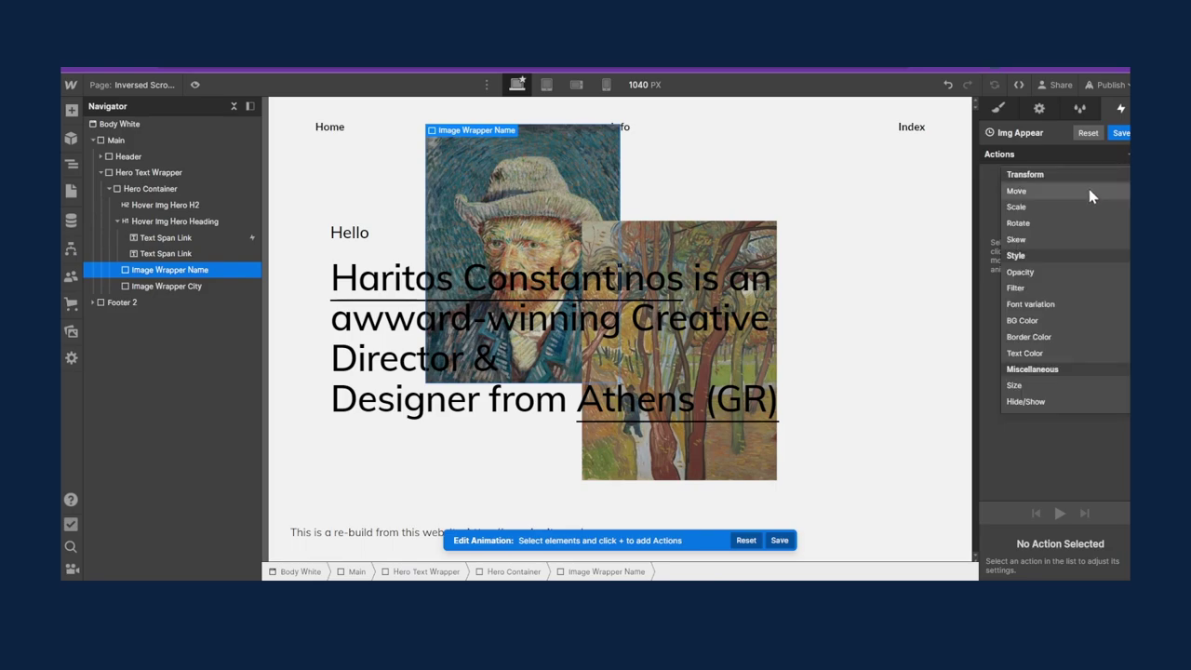
left_click(1058, 273)
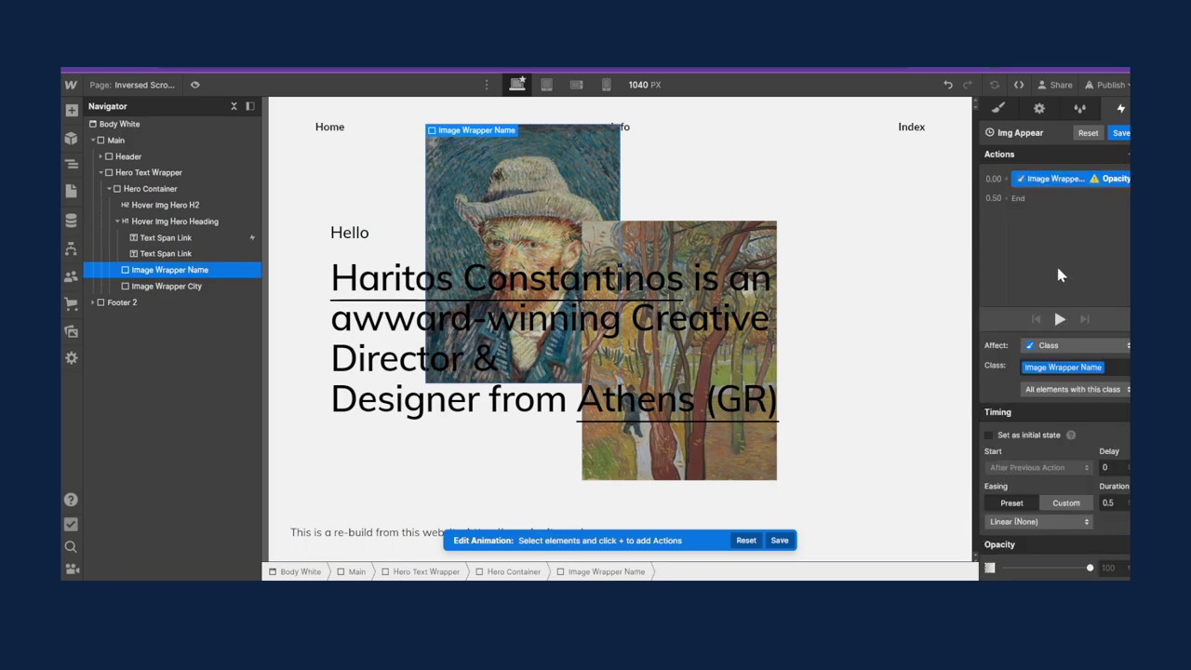
left_click_drag(1079, 576, 988, 567)
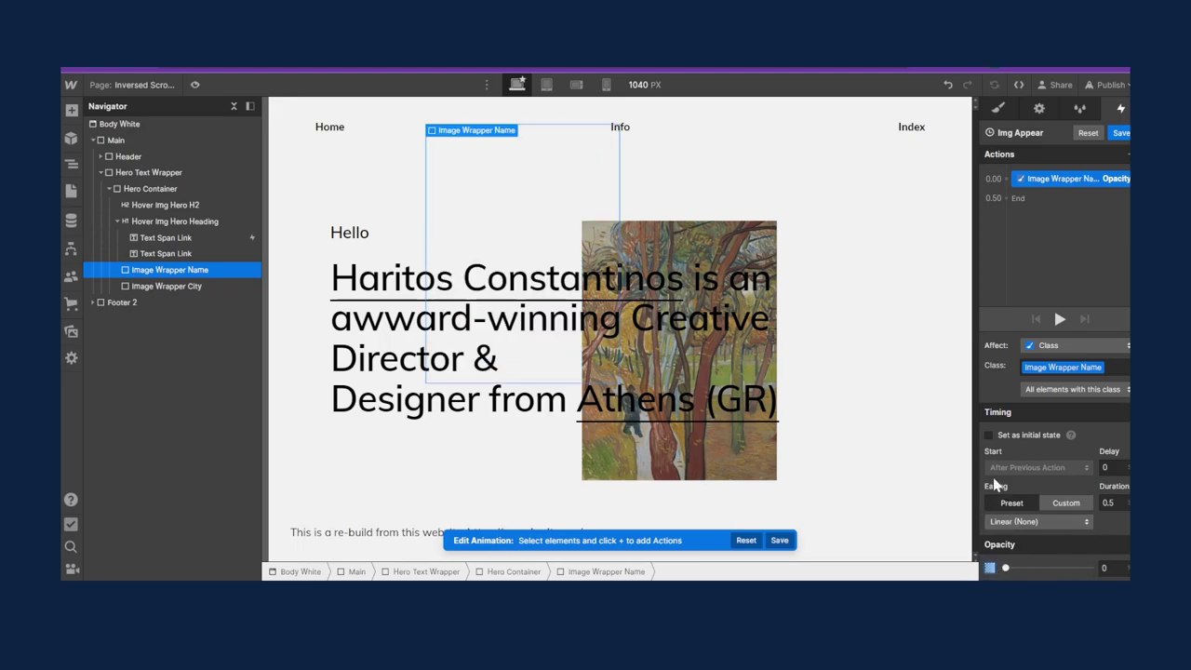
left_click(989, 435)
Add a second opacity action for Image Wrapper Name after the initial state, at 100%
left_click(1008, 196)
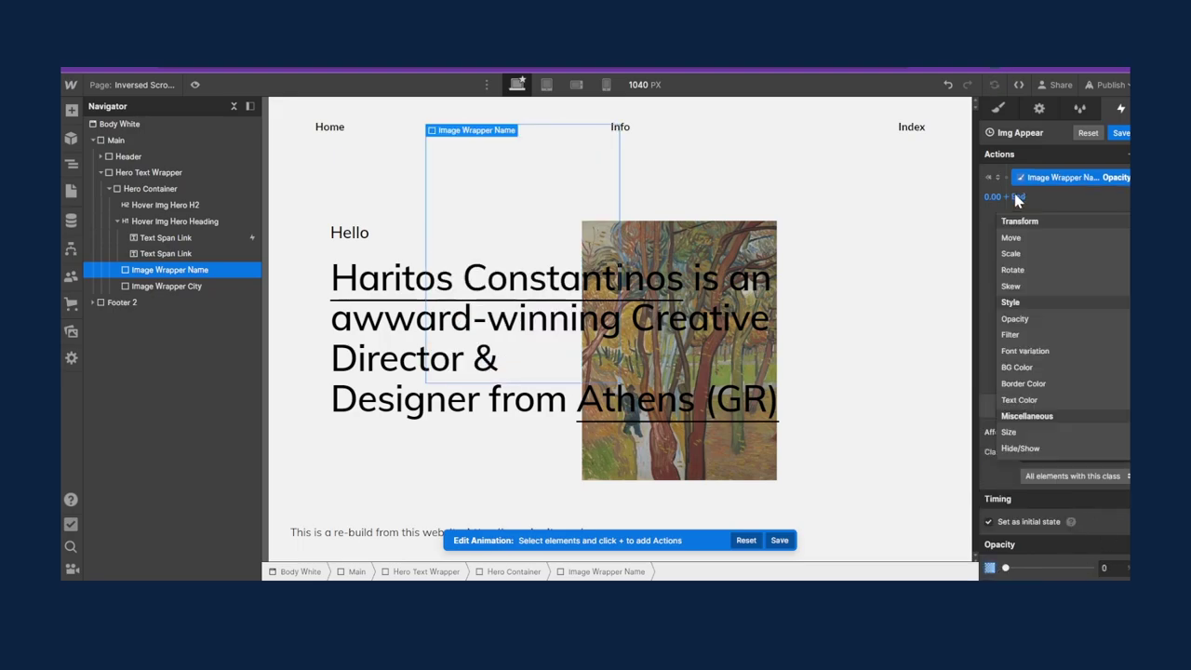
left_click(1018, 316)
mouse_move(1085, 568)
left_mouse_down()
mouse_move(1071, 568)
mouse_move(1089, 567)
left_mouse_up()
Set the opacity animation's easing to Ease In Out, play it back, and save Img Appear
left_click(1076, 186)
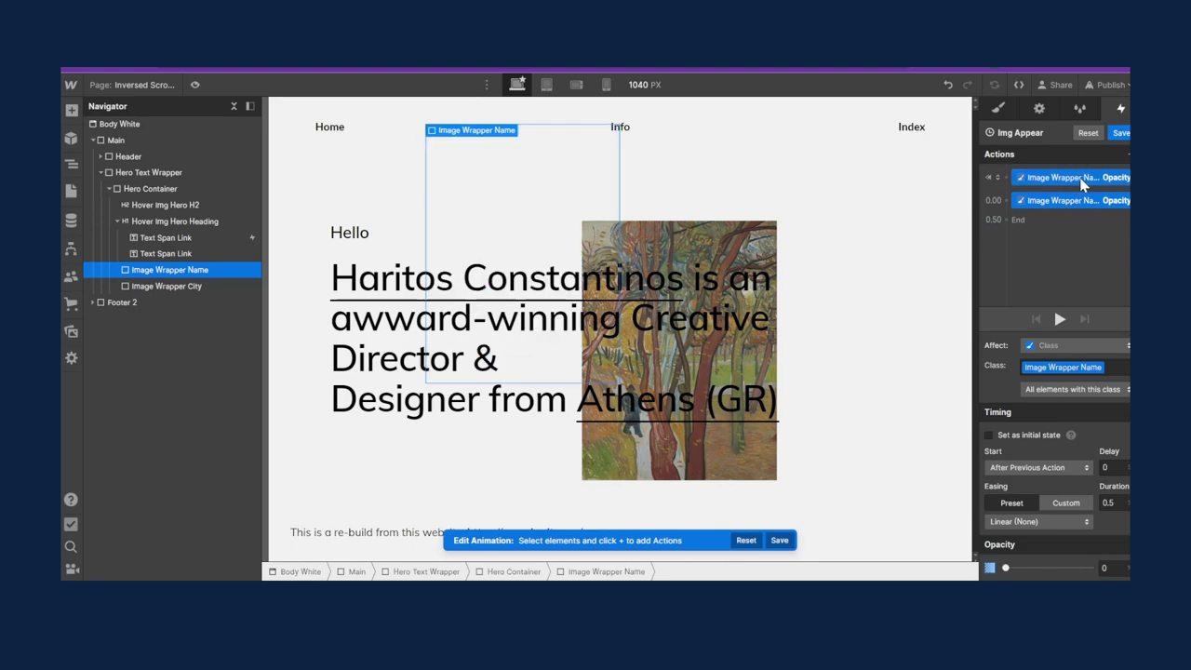
left_click(1053, 521)
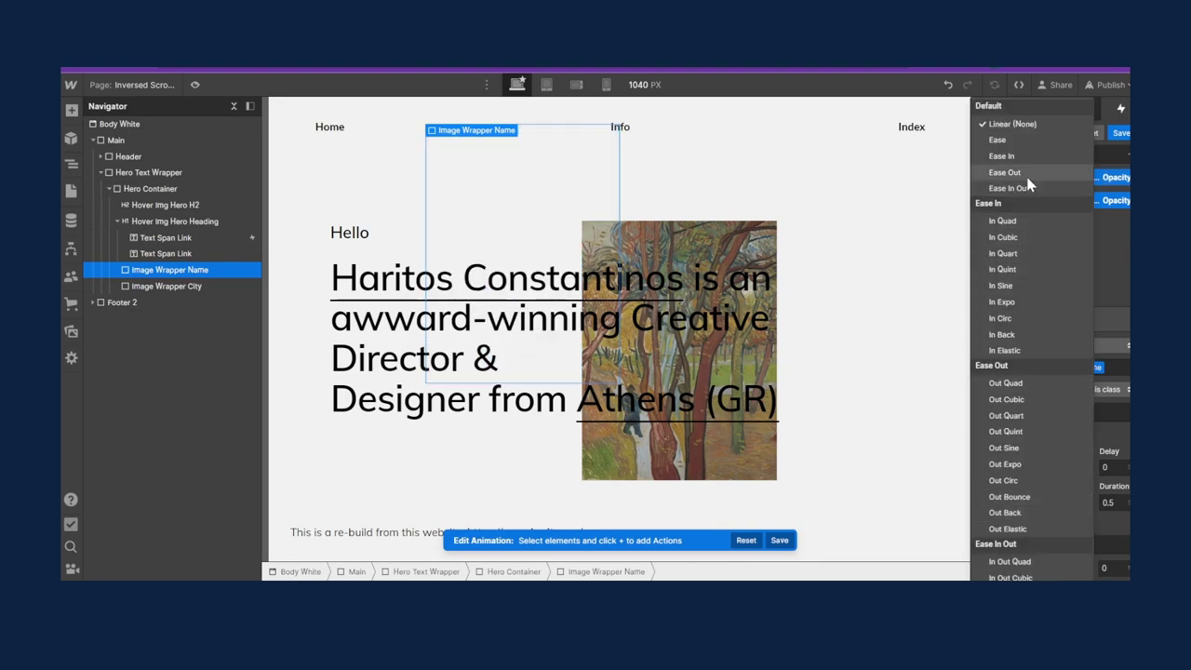
left_click(1025, 186)
left_click(1058, 315)
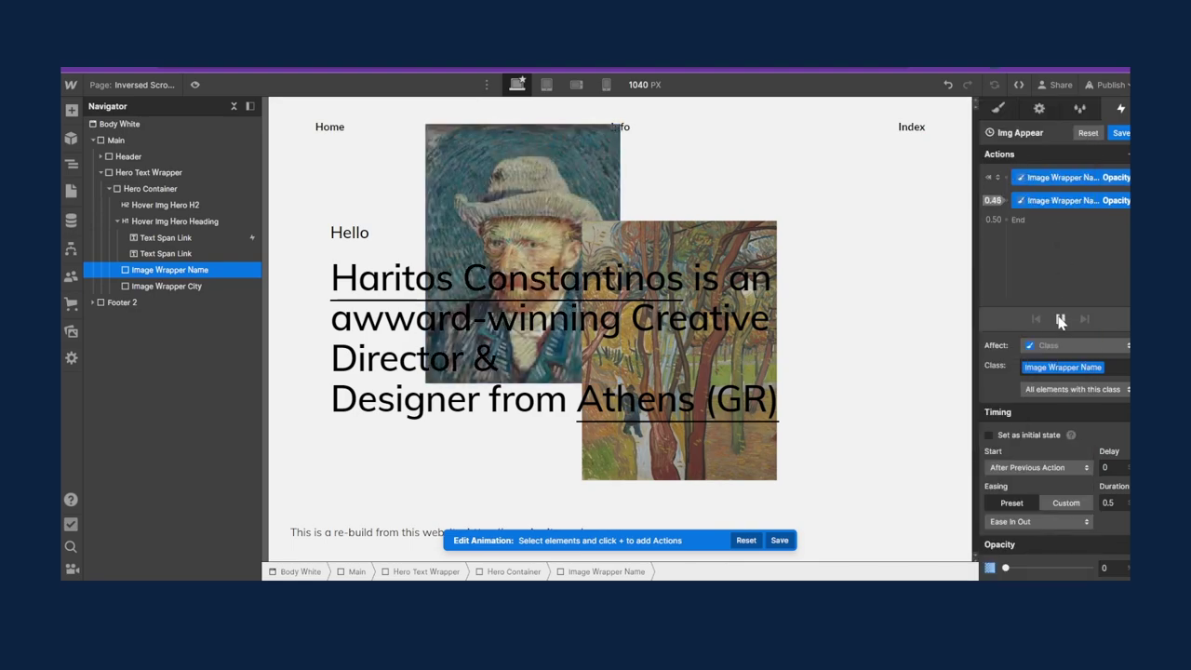
left_click(1122, 133)
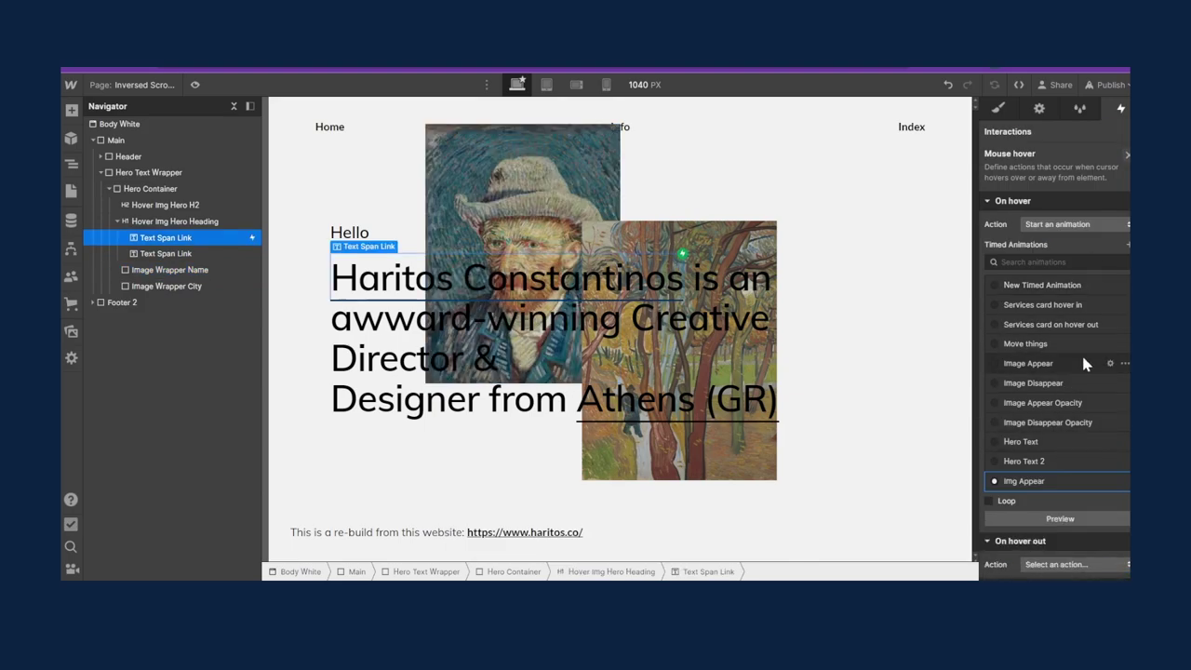
Set the On hover out action to Start an animation and assign it a duplicate of Img Appear
scroll(1109, 342, "down", 3)
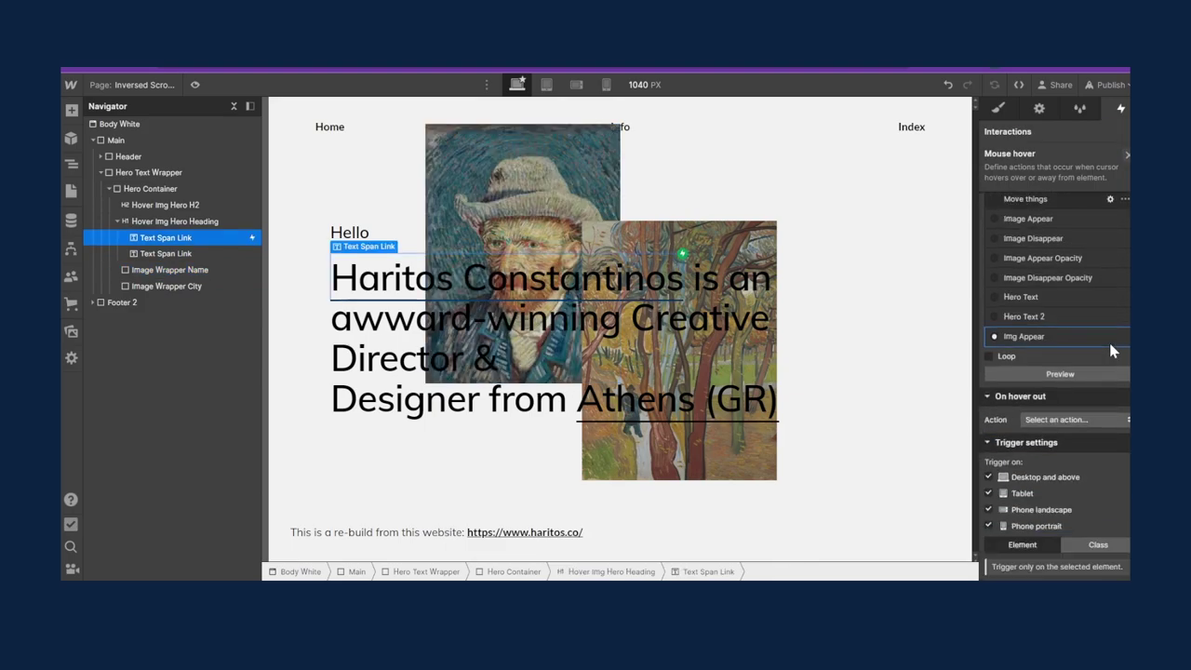
left_click(1070, 419)
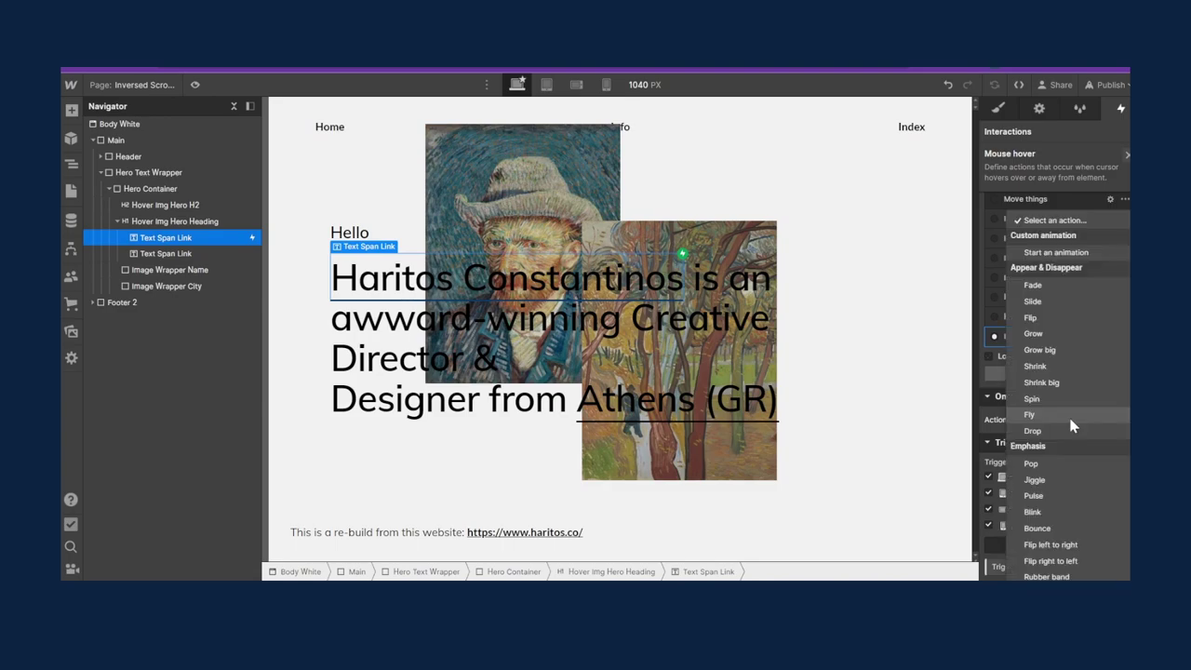
left_click(1047, 254)
scroll(1114, 270, "down", 3)
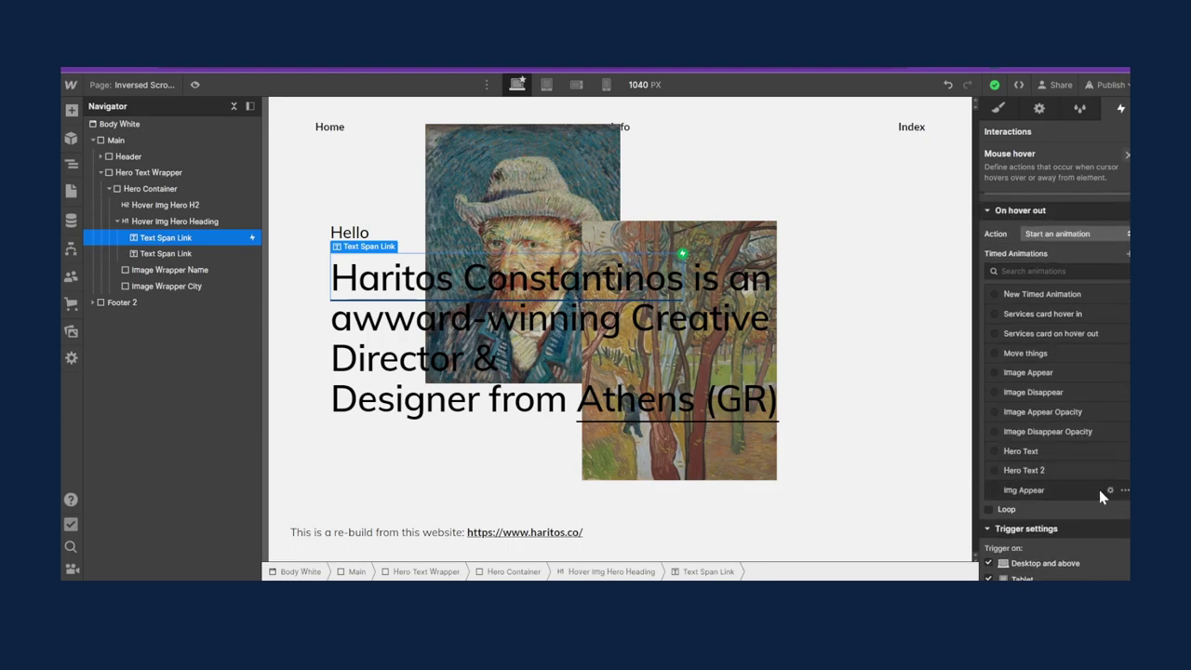
left_click(1124, 493)
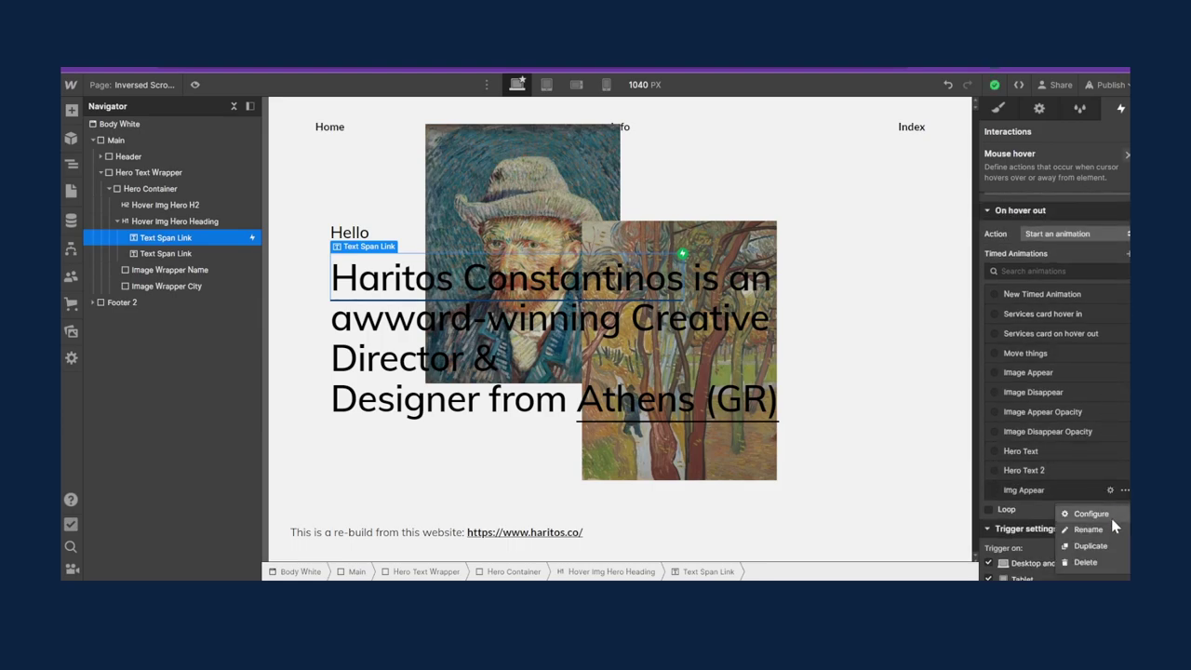
left_click(1070, 540)
left_click(1043, 530)
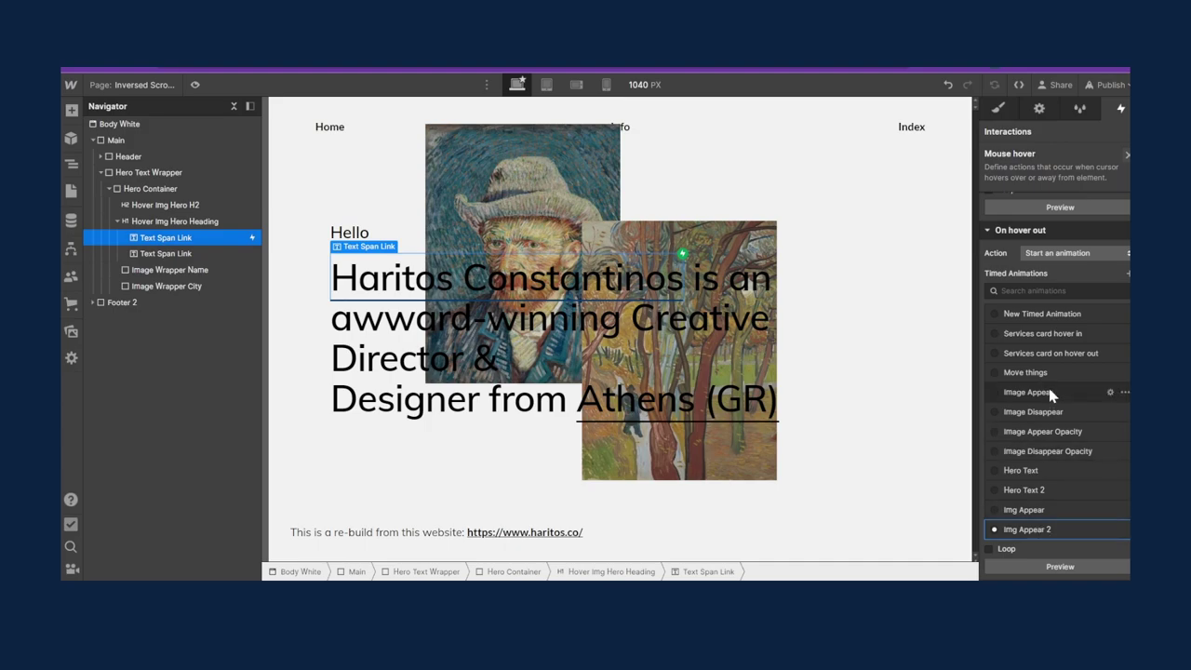
Open the duplicated animation for editing and rename it Img Disappear
left_click(1110, 530)
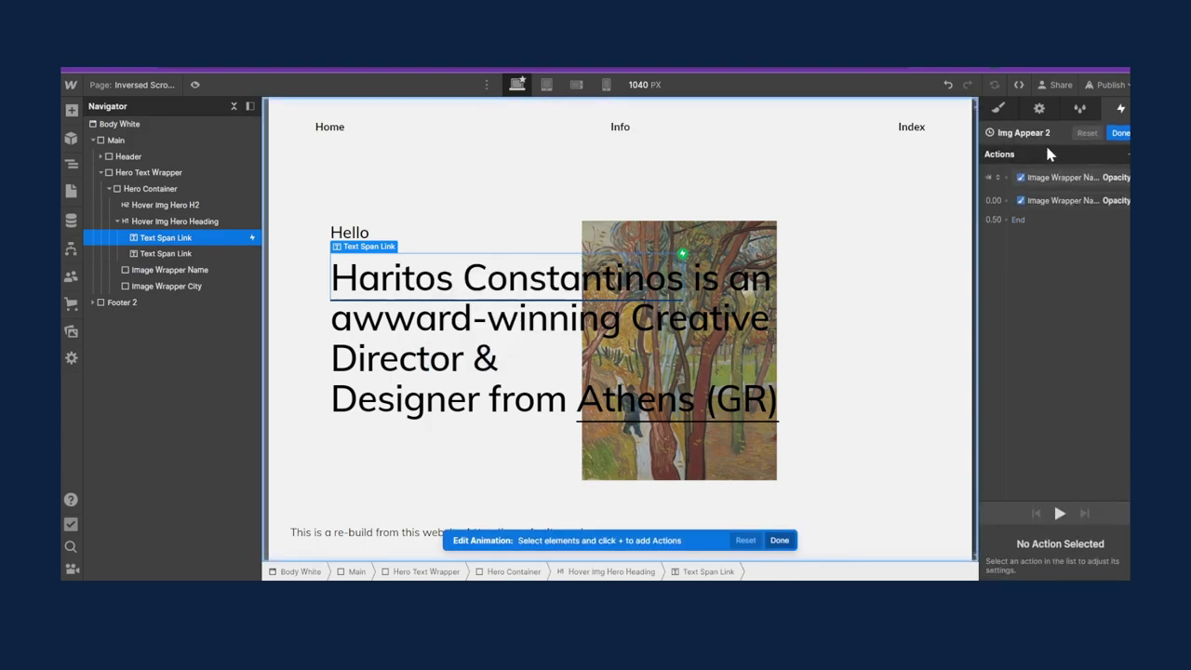
key("BackSpace")
key("BackSpace")
key("BackSpace")
key("BackSpace")
key("BackSpace")
key("BackSpace")
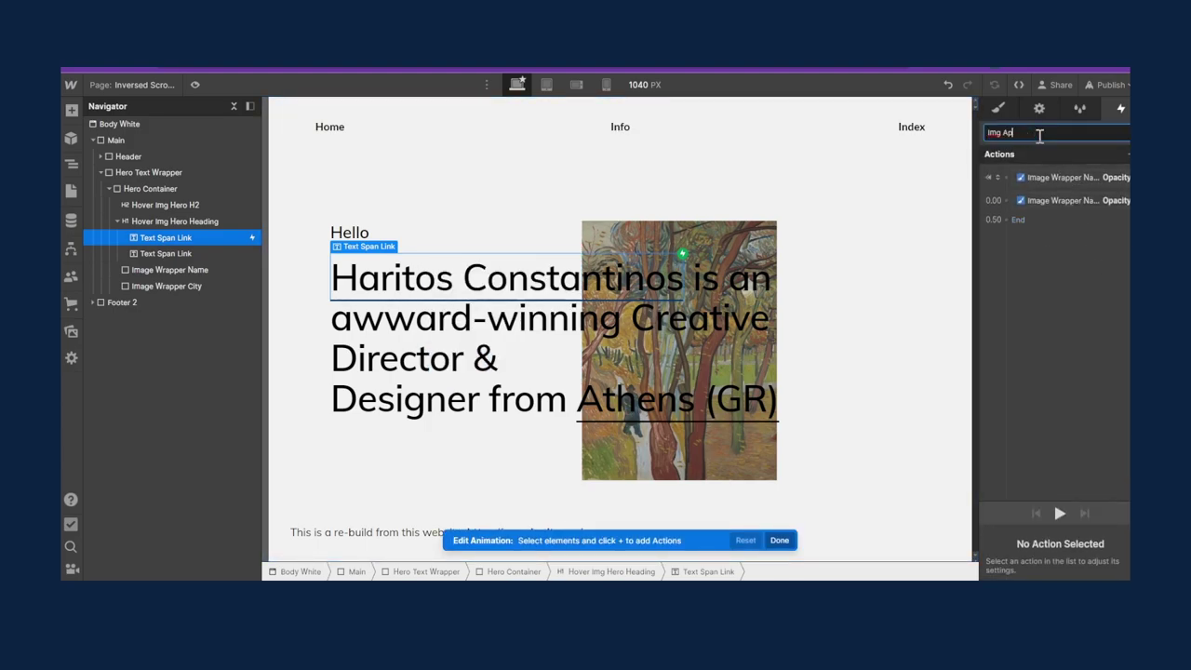
type("Disappear")
key("Return")
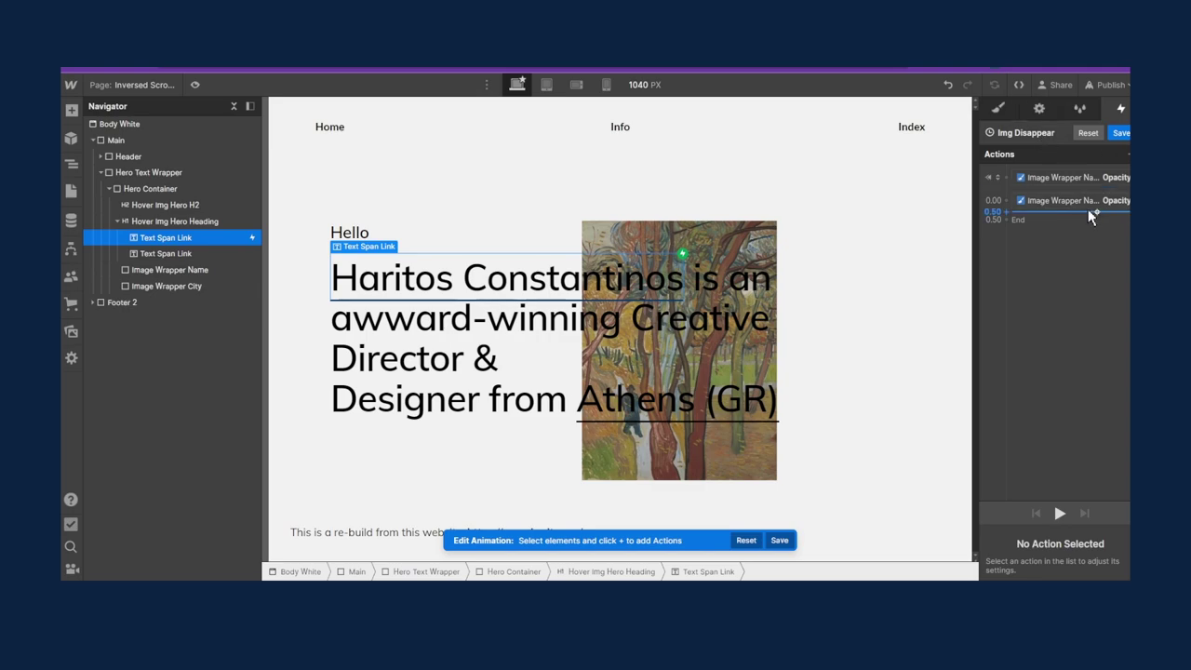
Remove the initial state from the 0% opacity action and place it after the 100% opacity action
left_click(1081, 178)
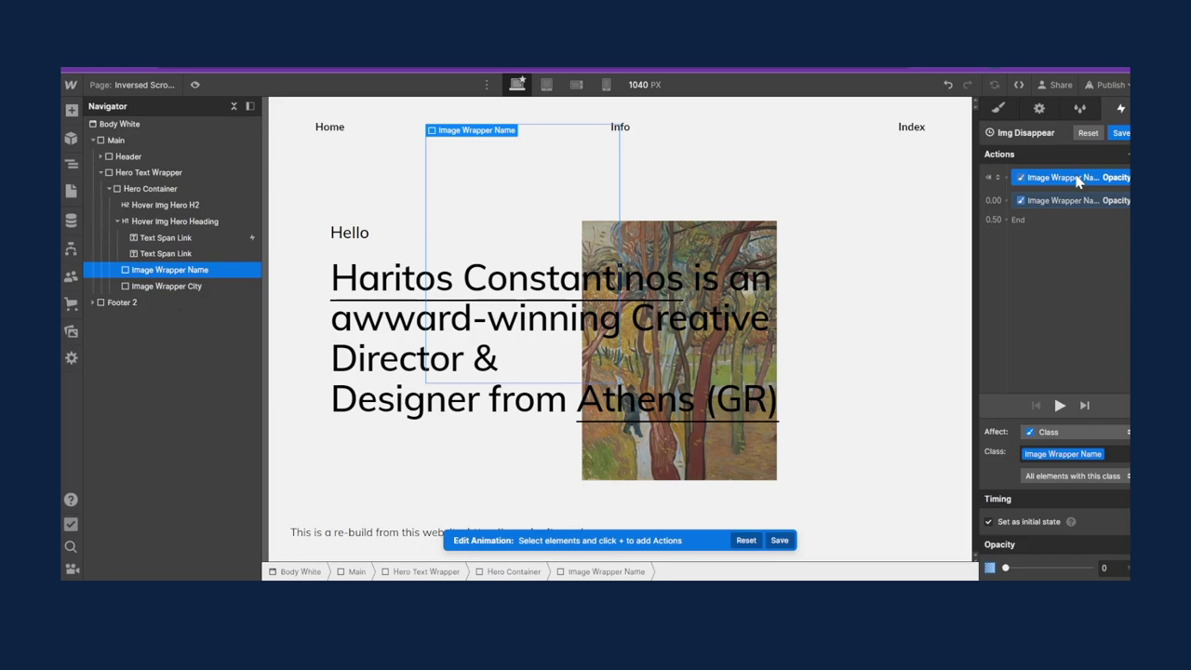
left_click(998, 525)
left_click(1070, 177)
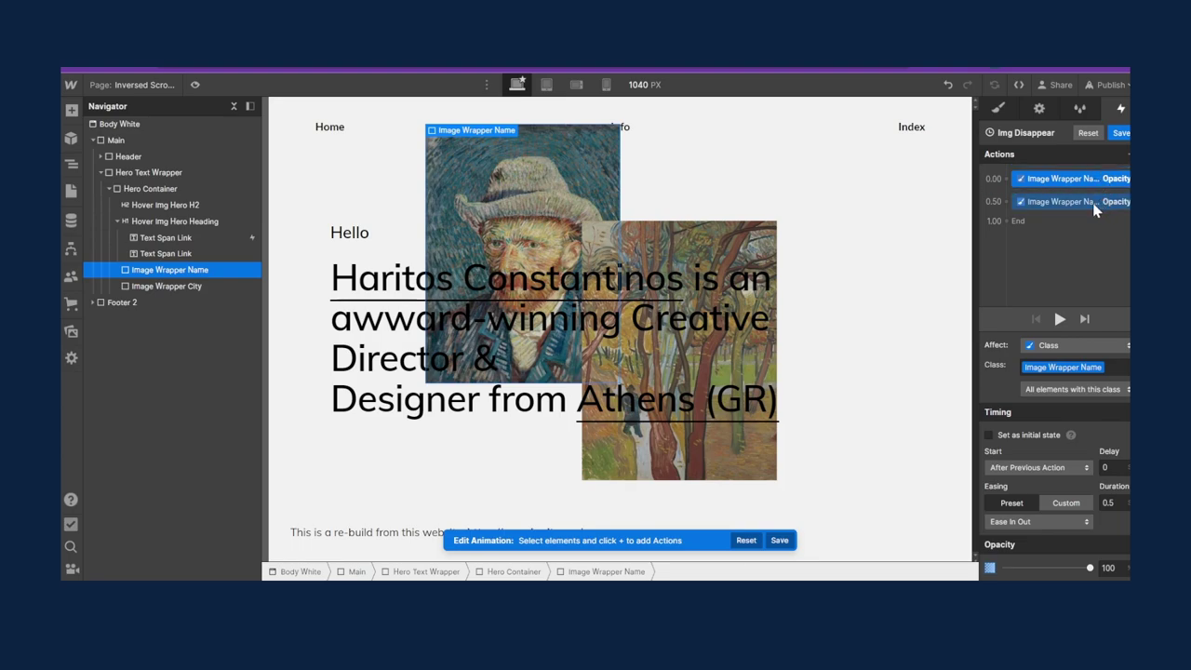
Set the 0% opacity action's duration to 0, play Img Disappear, and select its 100% opacity action
left_click(1094, 205)
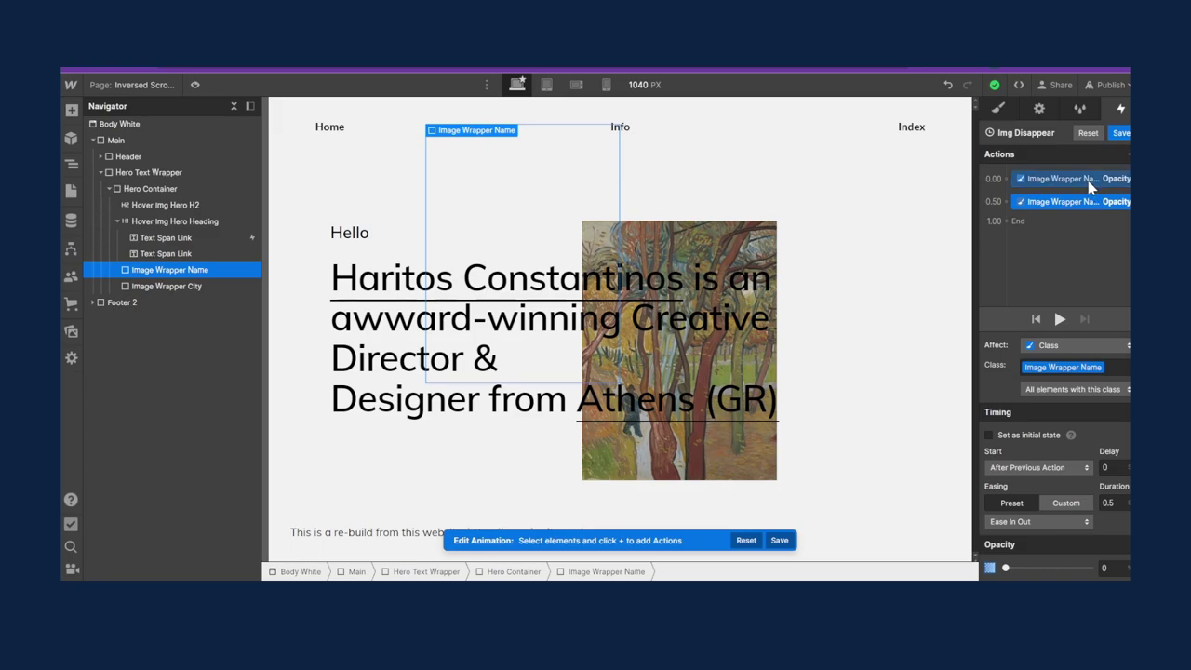
left_click_drag(1087, 186, 1091, 208)
left_click(1112, 503)
type("0")
key("Return")
left_click(1061, 320)
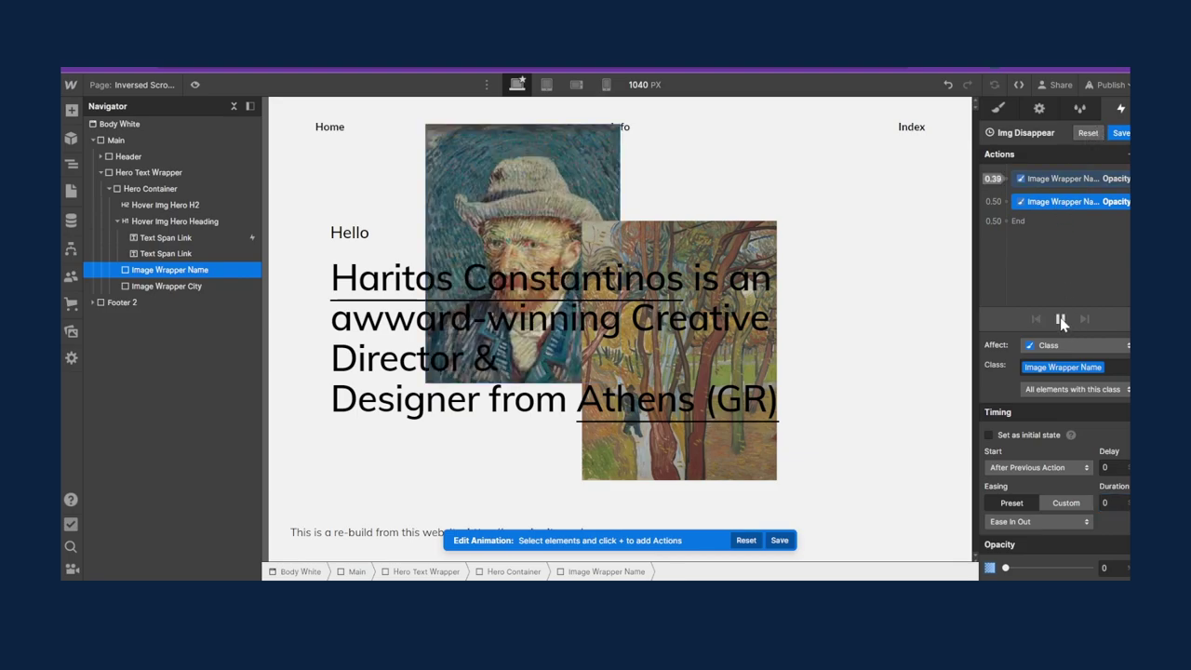
left_click(1068, 179)
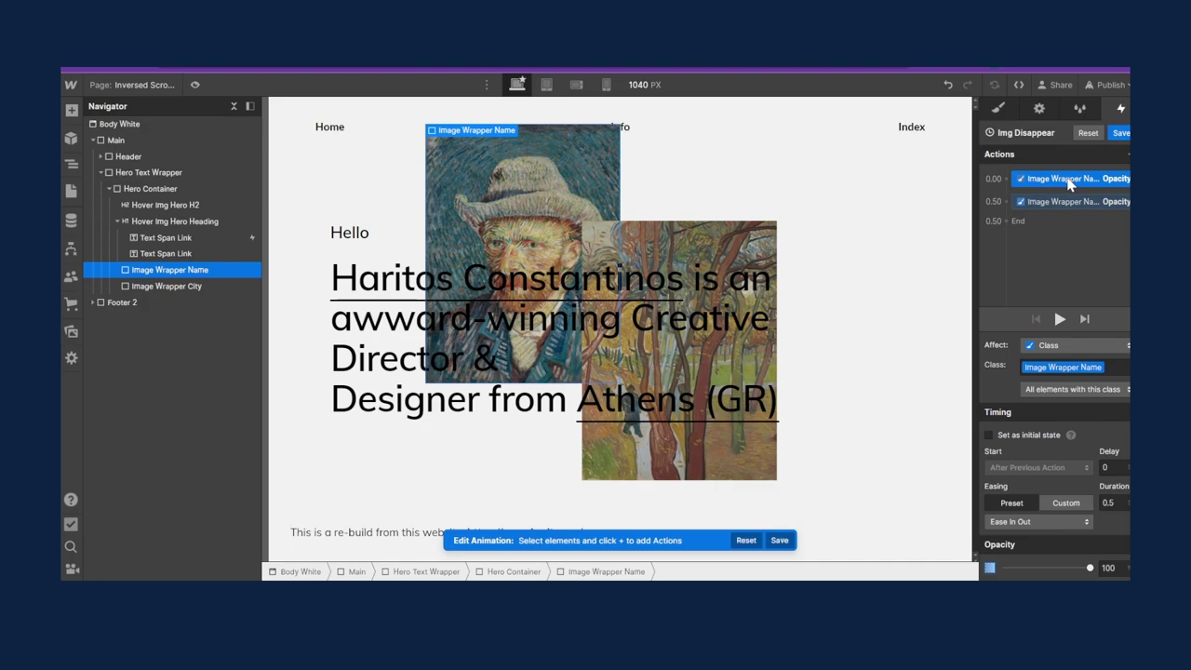
Check the 0% opacity action, save Img Disappear, and test the hover effect in page preview
left_click(1072, 204)
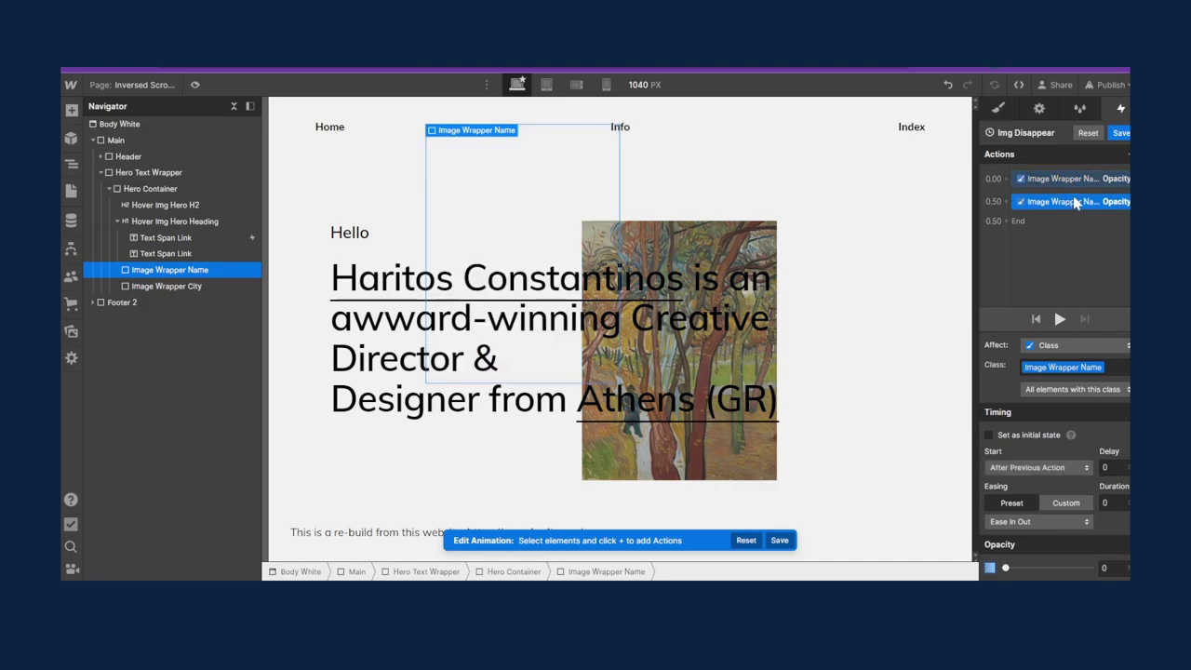
left_click(1122, 134)
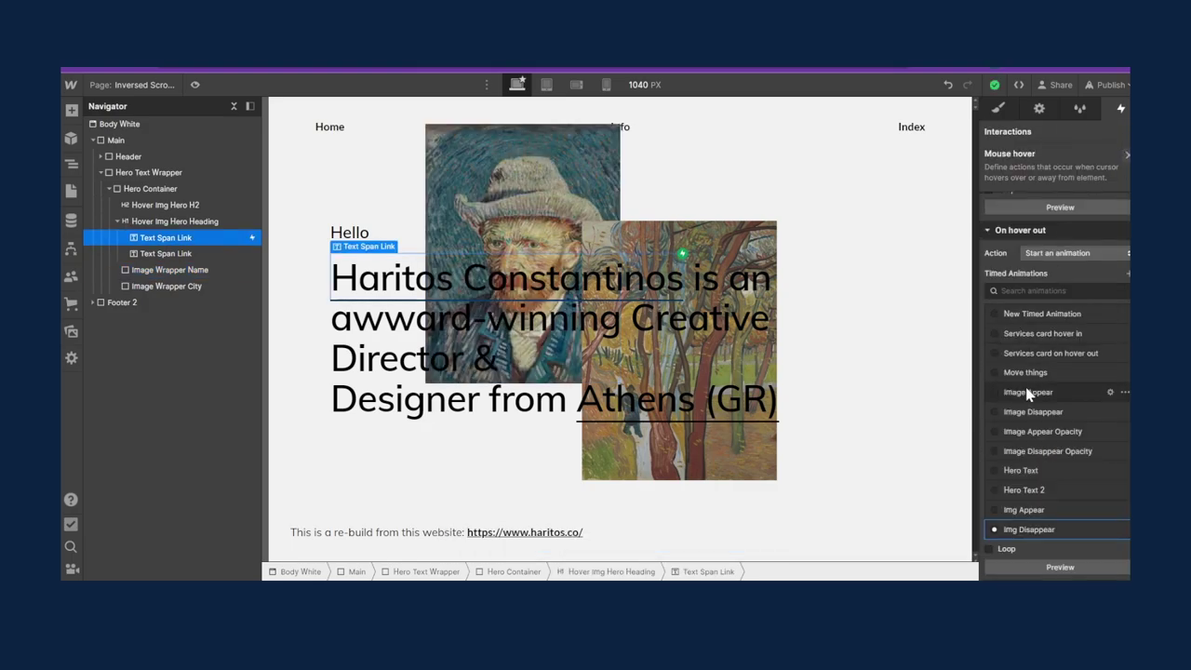
left_click(195, 86)
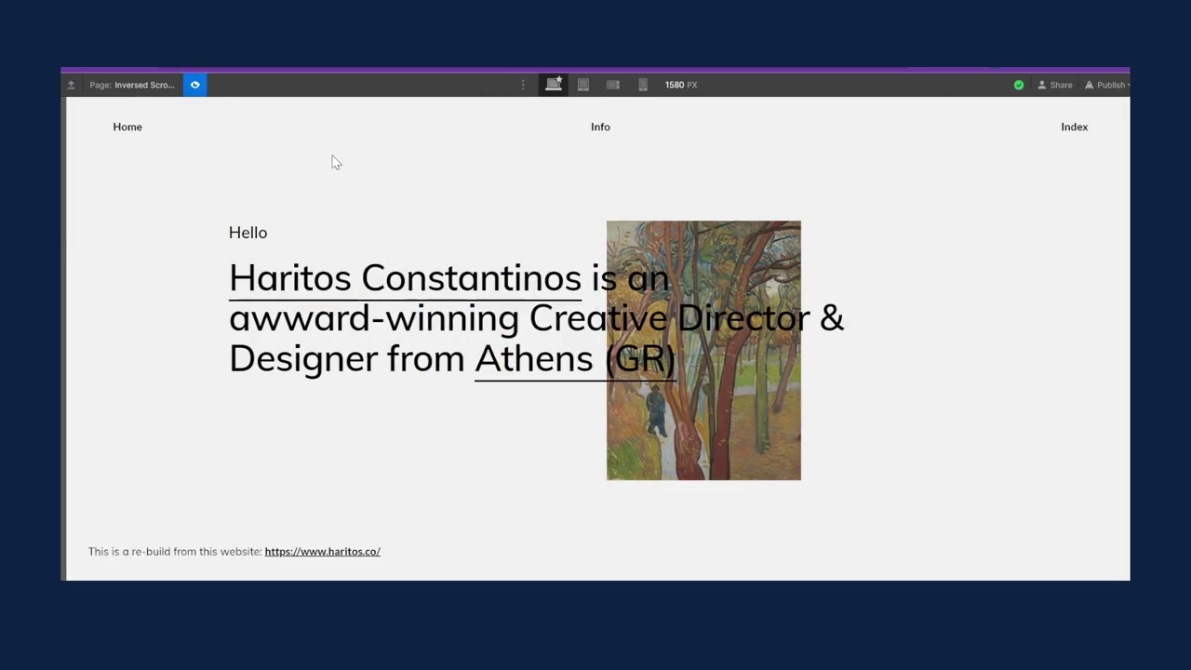
left_click(196, 85)
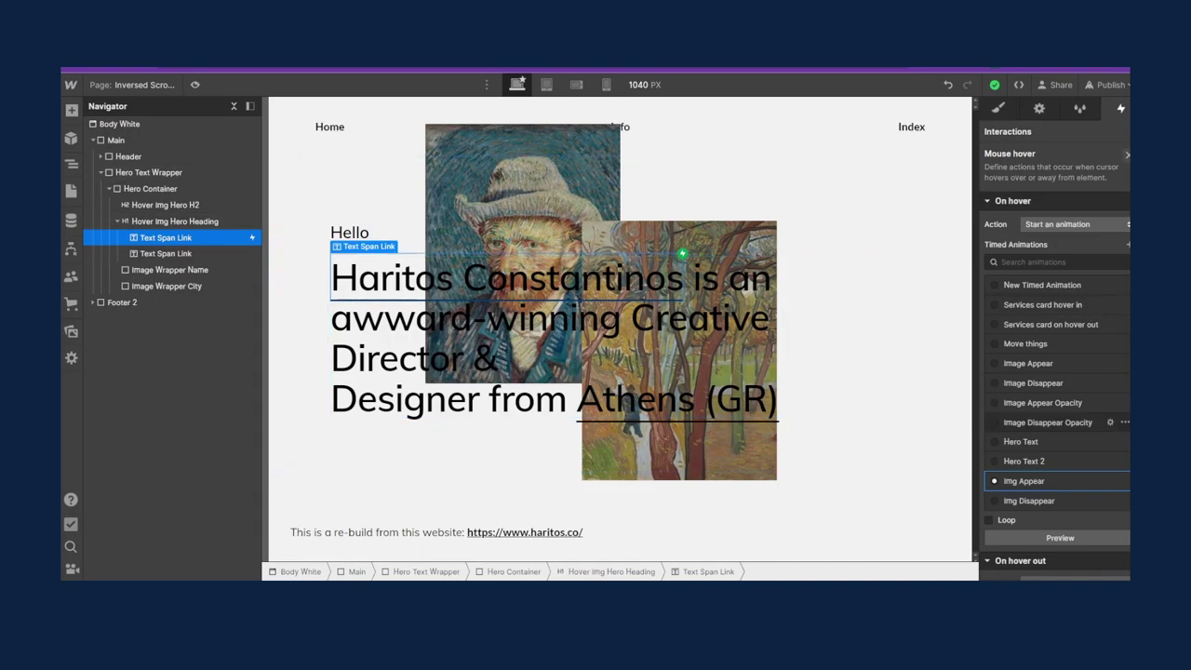
Reopen Img Disappear from the On hover out settings and set its 100% opacity action's duration to 0
scroll(1049, 418, "down", 5)
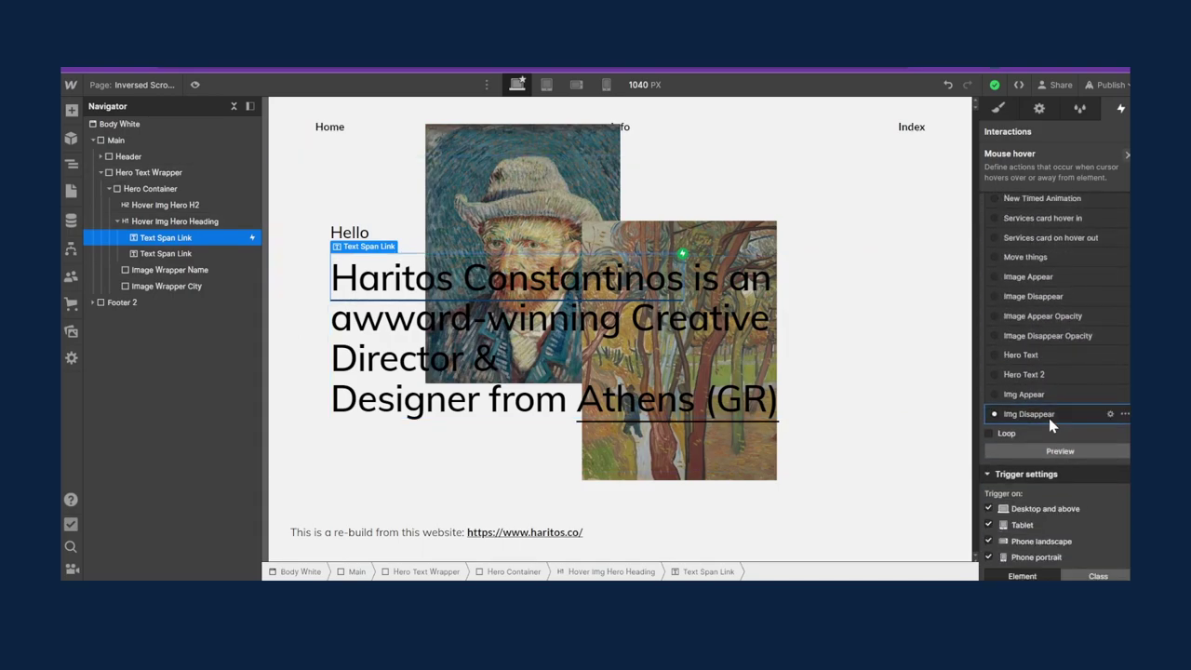
left_click(1049, 417)
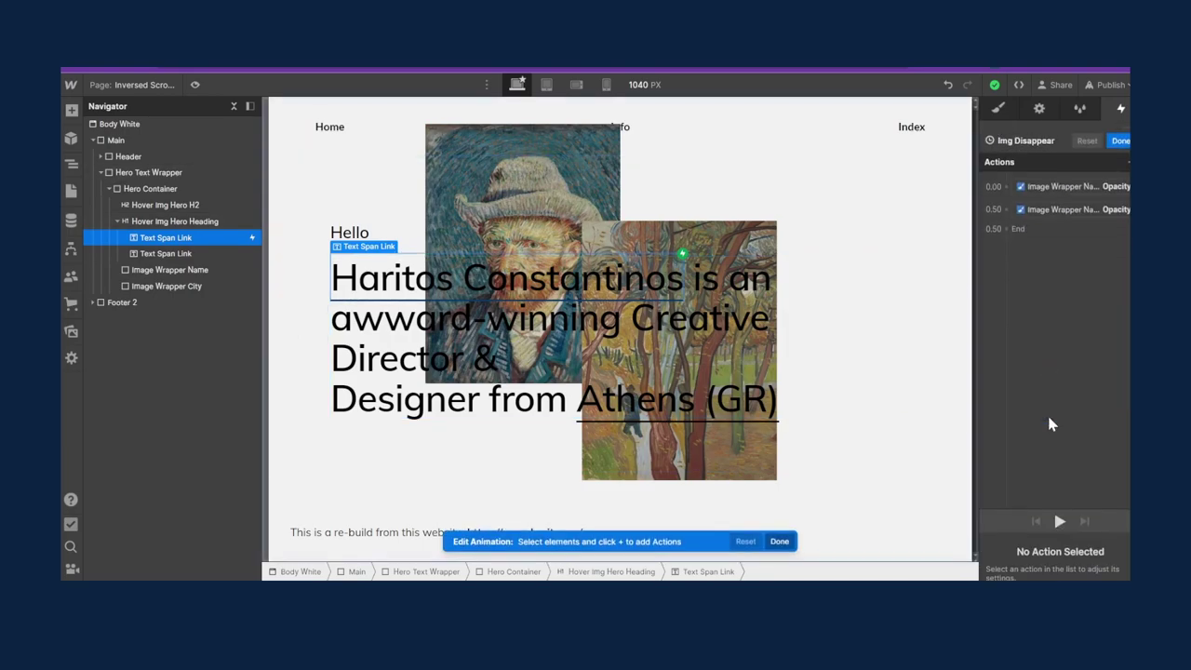
left_click(1068, 187)
left_click(1117, 504)
key("Return")
Set the duration of Img Disappear's 0% opacity action to 0.5 seconds
left_click(1070, 201)
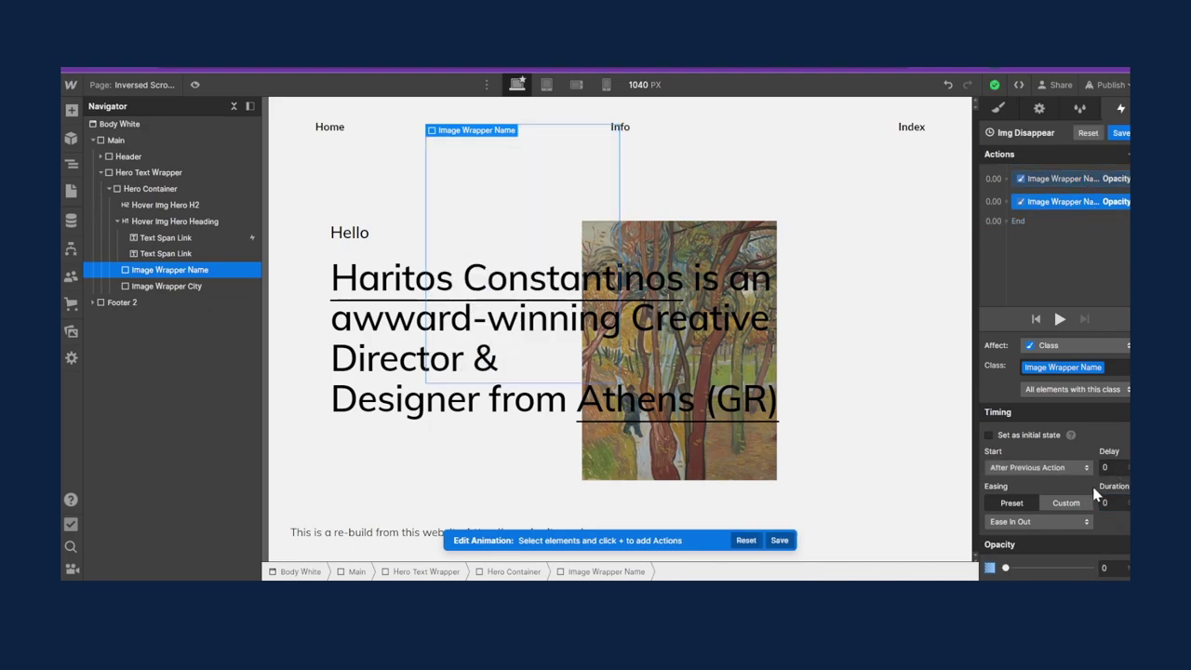
left_click(1110, 502)
left_click(1098, 179)
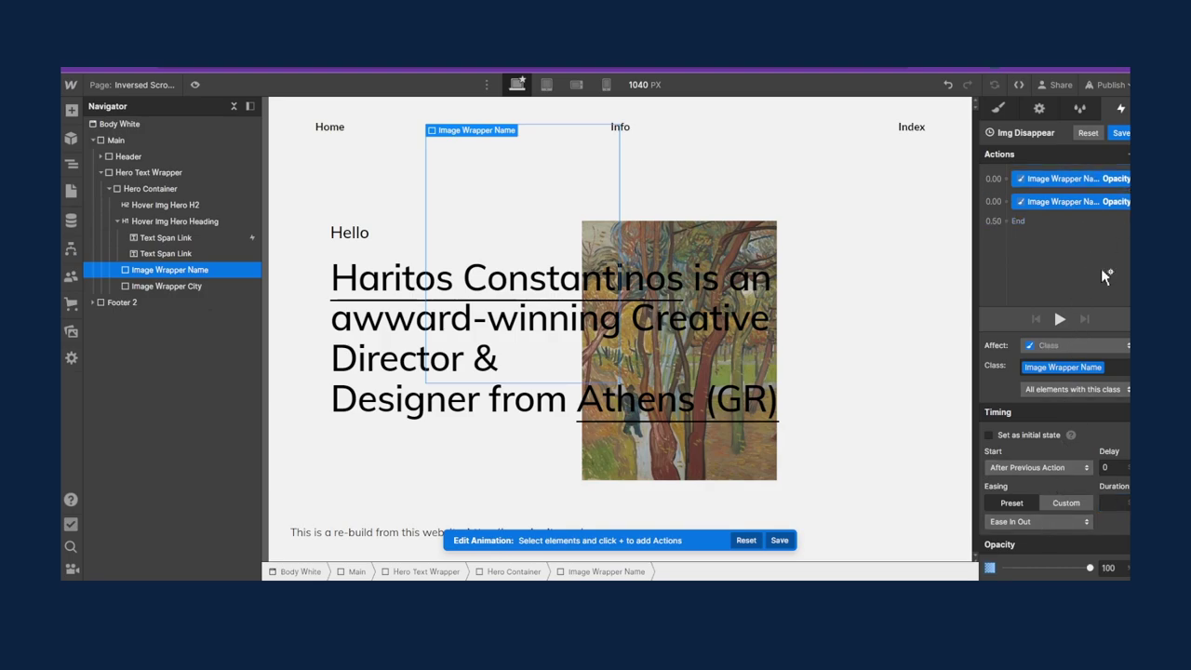
Save the edited Img Disappear animation and preview the page to test the image's fade-out
left_click(1121, 133)
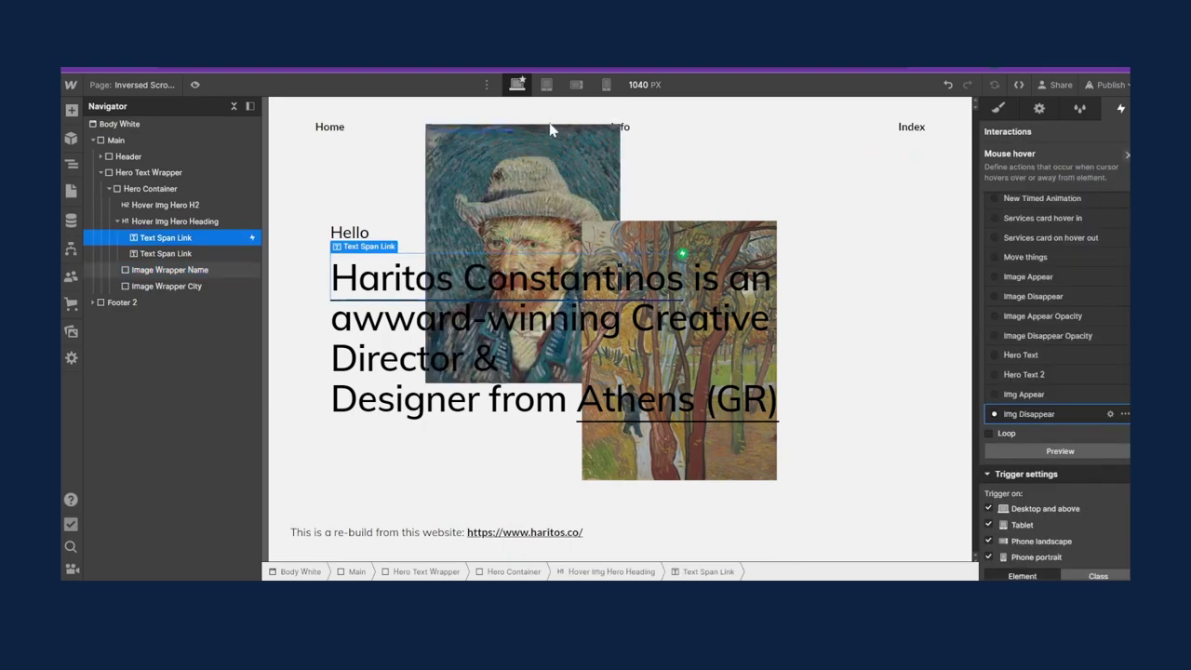
left_click(195, 85)
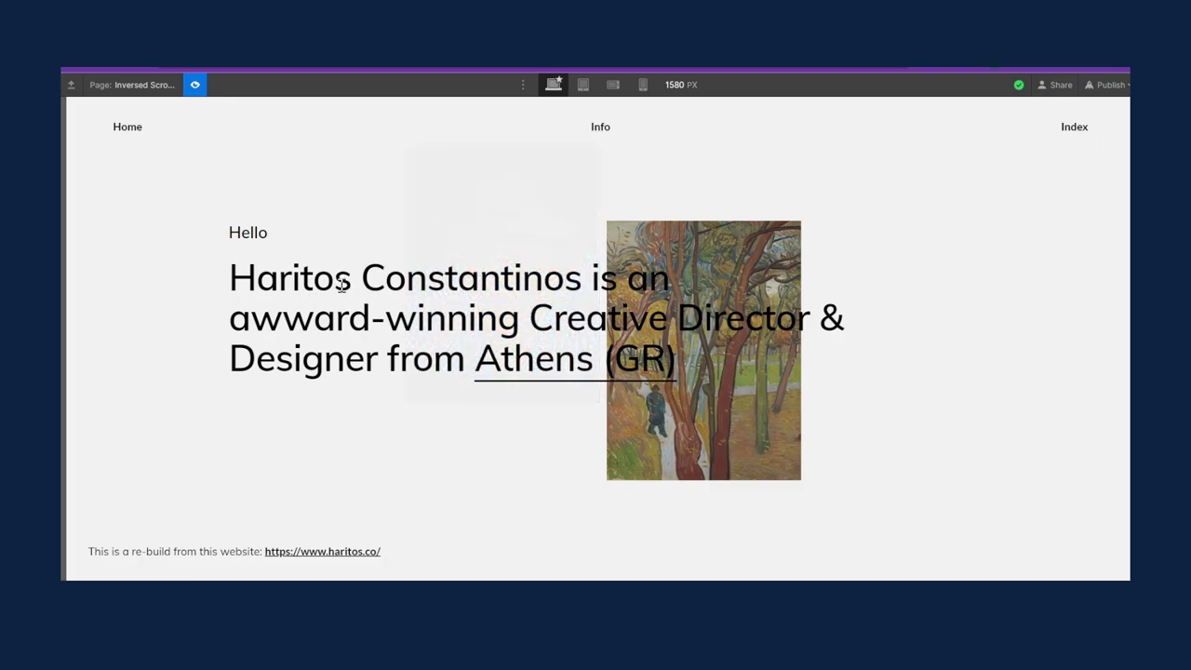
left_click(195, 84)
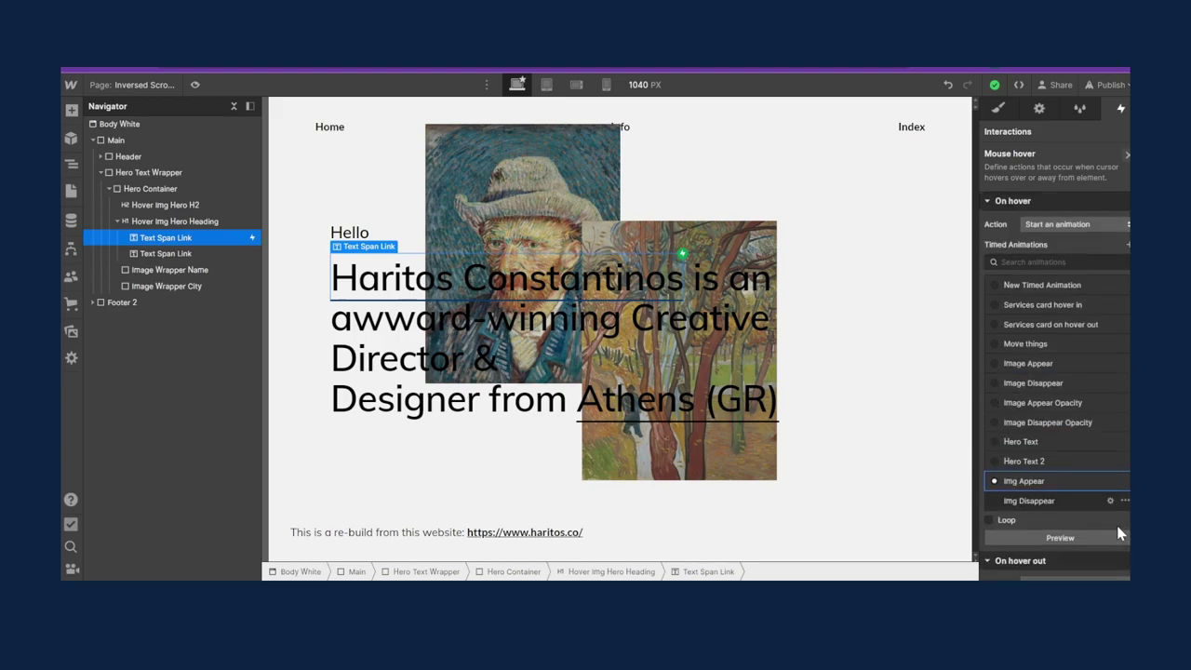
Add a Mouse move over element trigger to the first Text Span Link and set its action to Play mouse animation
key("Escape")
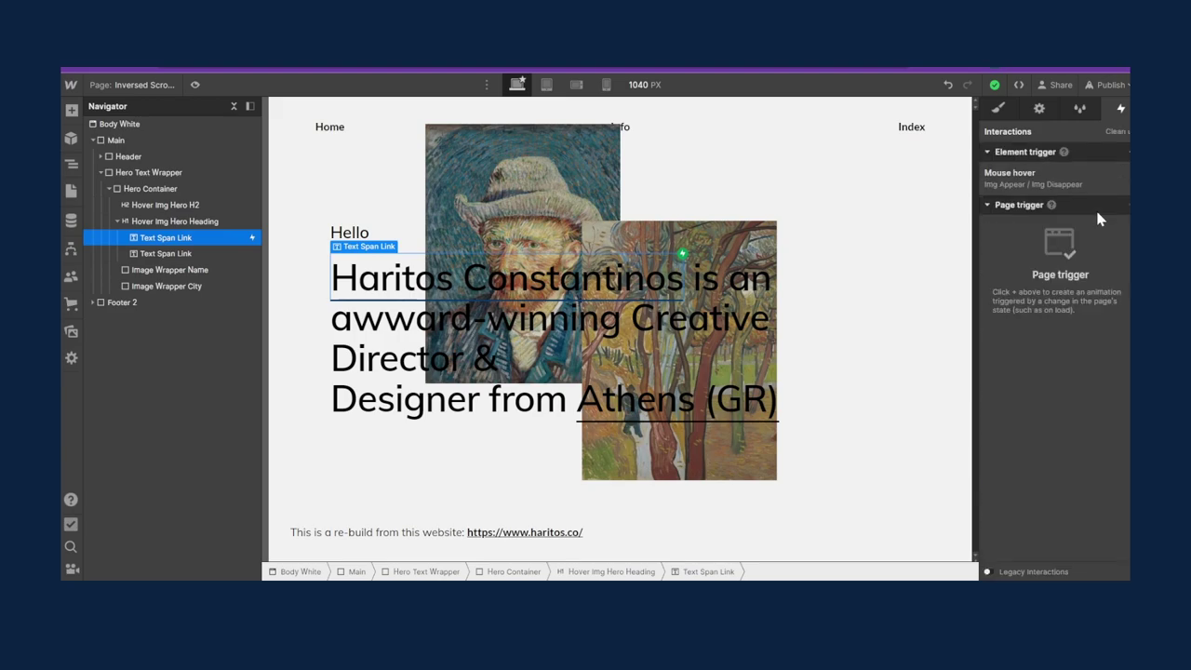
left_click(1127, 151)
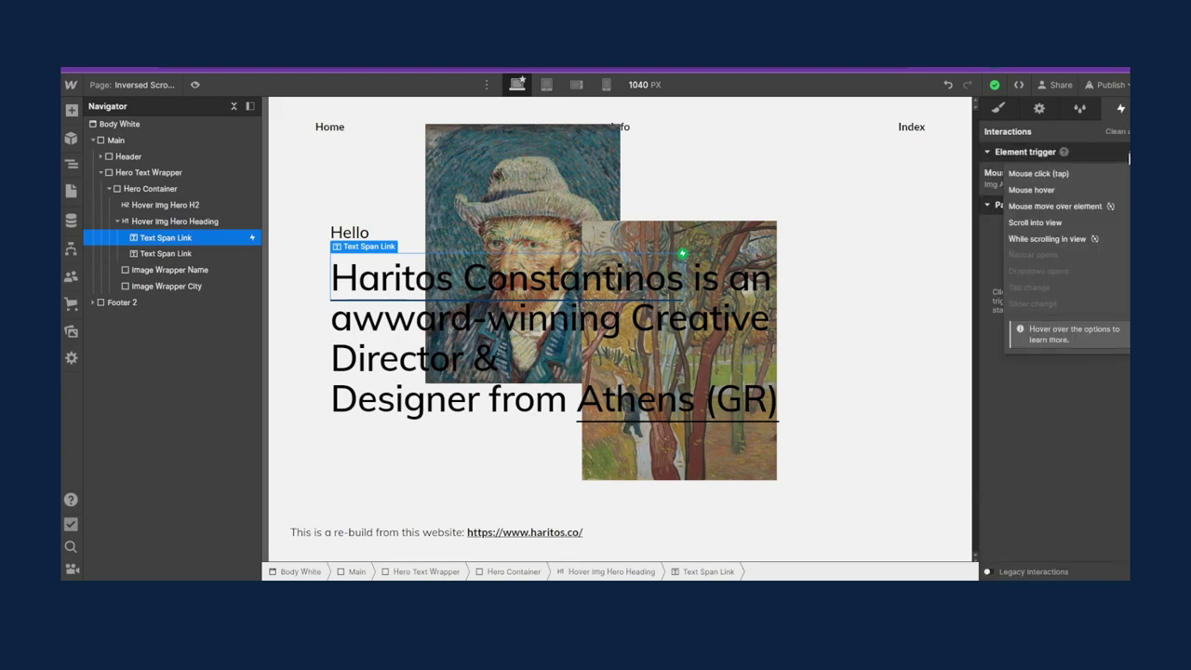
left_click(1098, 207)
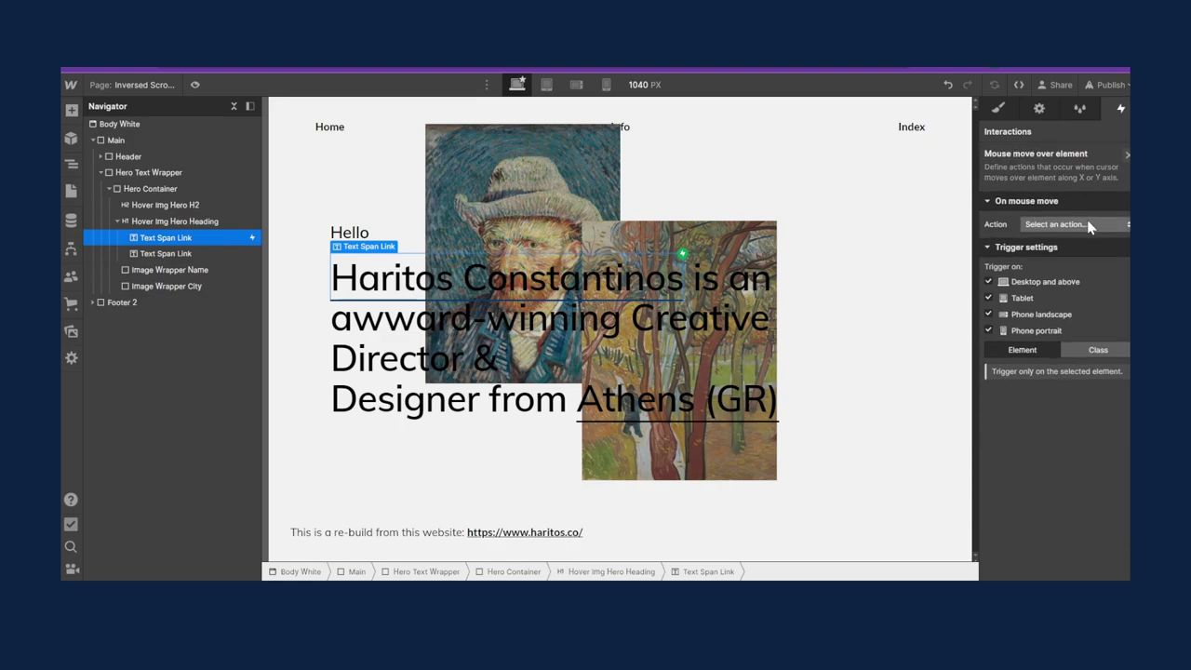
left_click(1088, 224)
left_click(1073, 257)
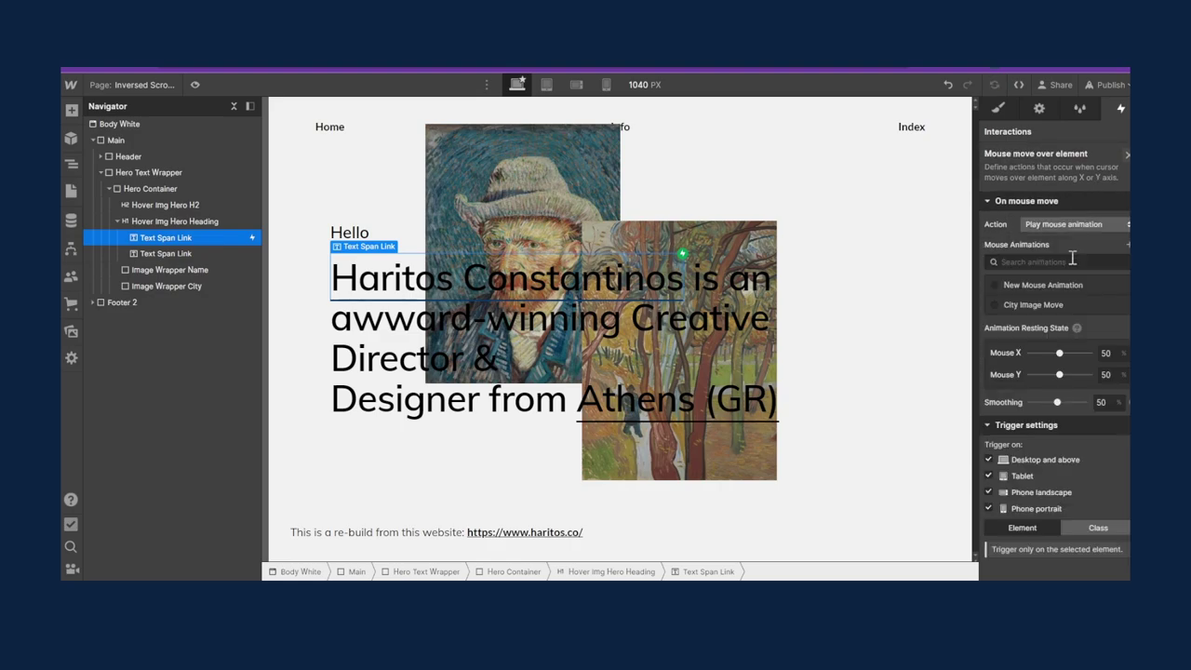
Open New Mouse Animation for editing and rename it Move Image
left_click(1110, 285)
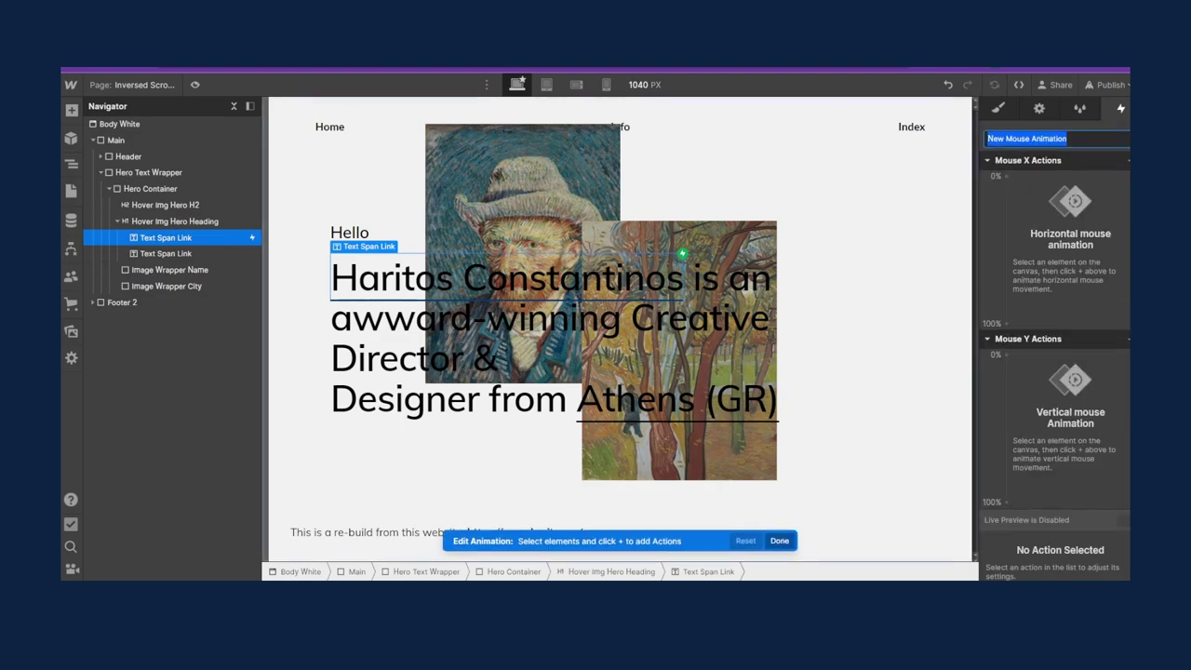
type("Move Image")
key("Return")
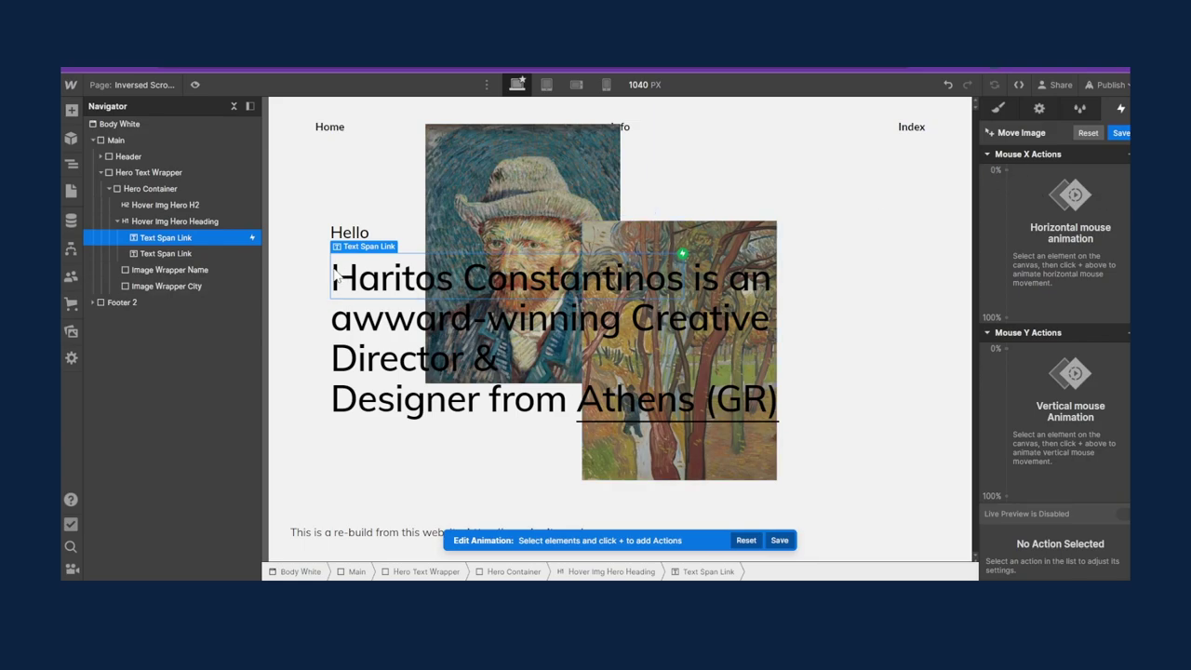
Add a Move action for Image Wrapper Name to the Mouse X Actions
left_click(236, 269)
left_click(1005, 170)
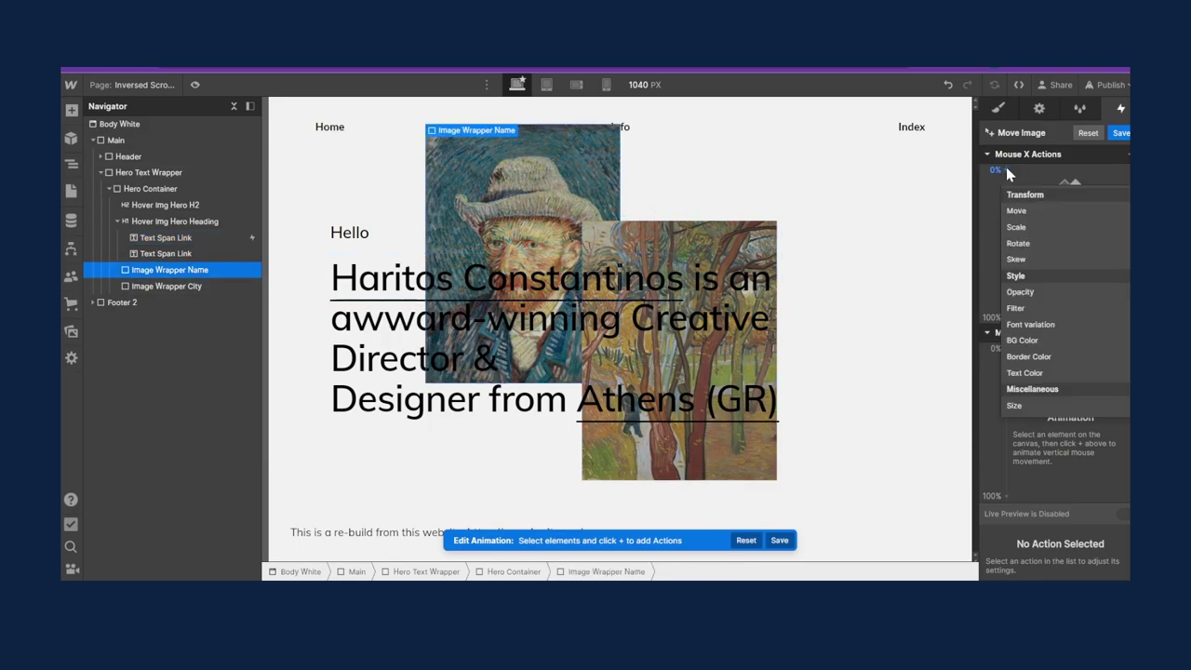
left_click(1031, 215)
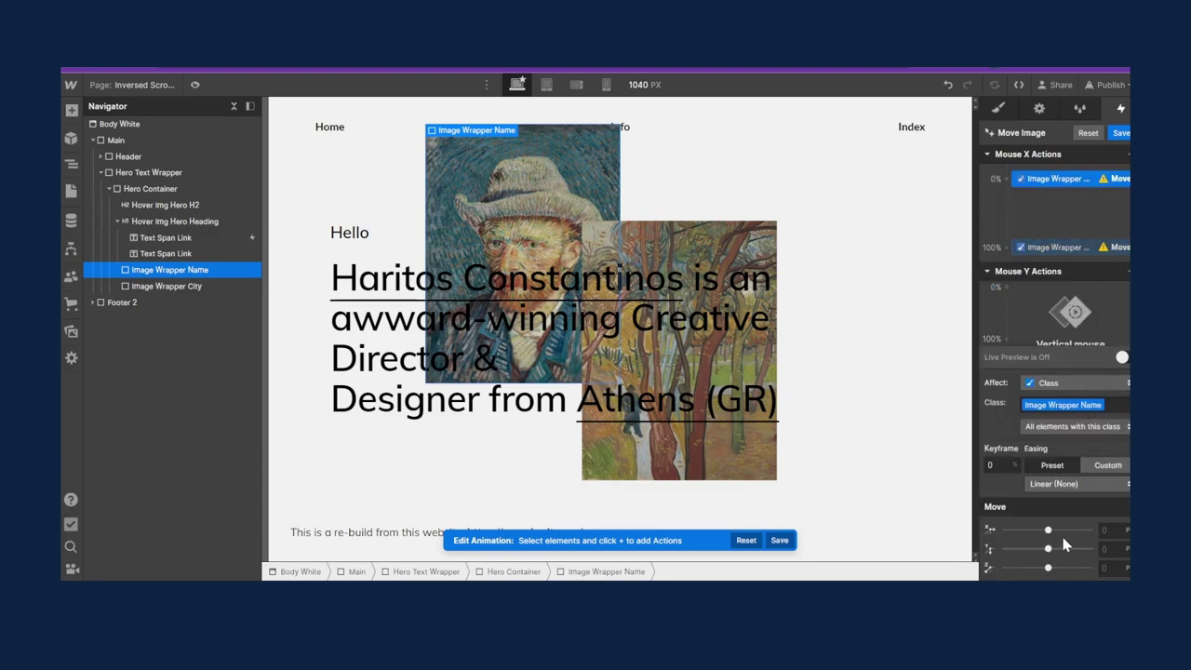
mouse_move(1050, 529)
left_mouse_down()
mouse_move(1012, 531)
mouse_move(1033, 532)
left_mouse_up()
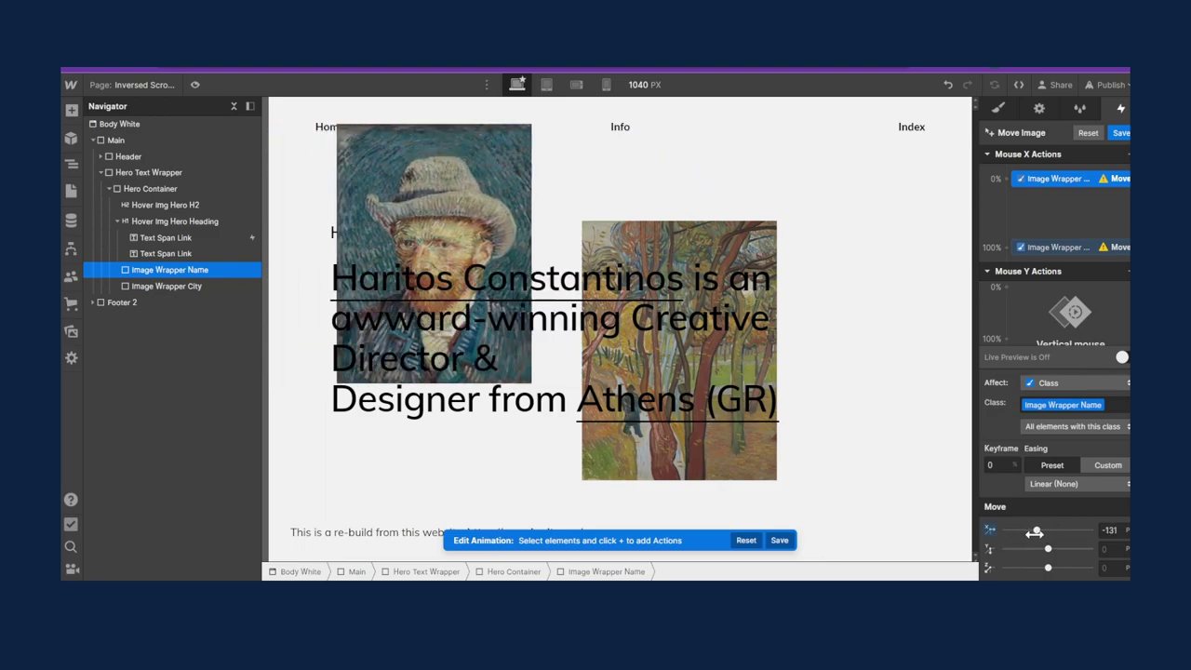
left_click(1109, 530)
type("0")
key("Return")
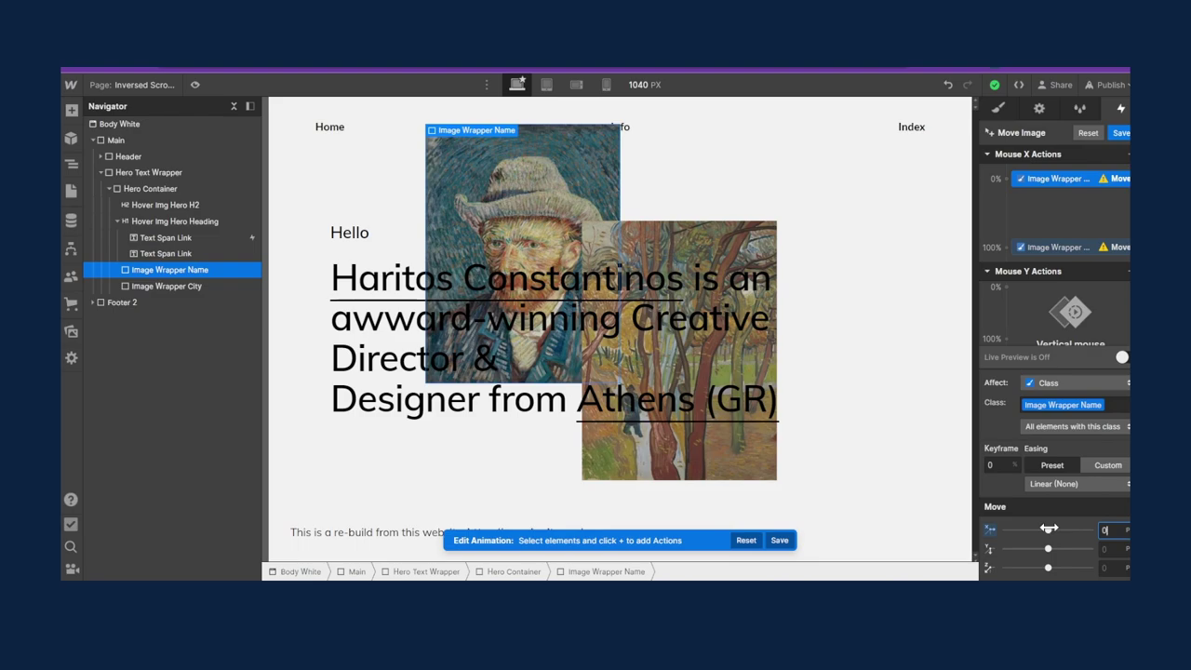
right_click(1065, 251)
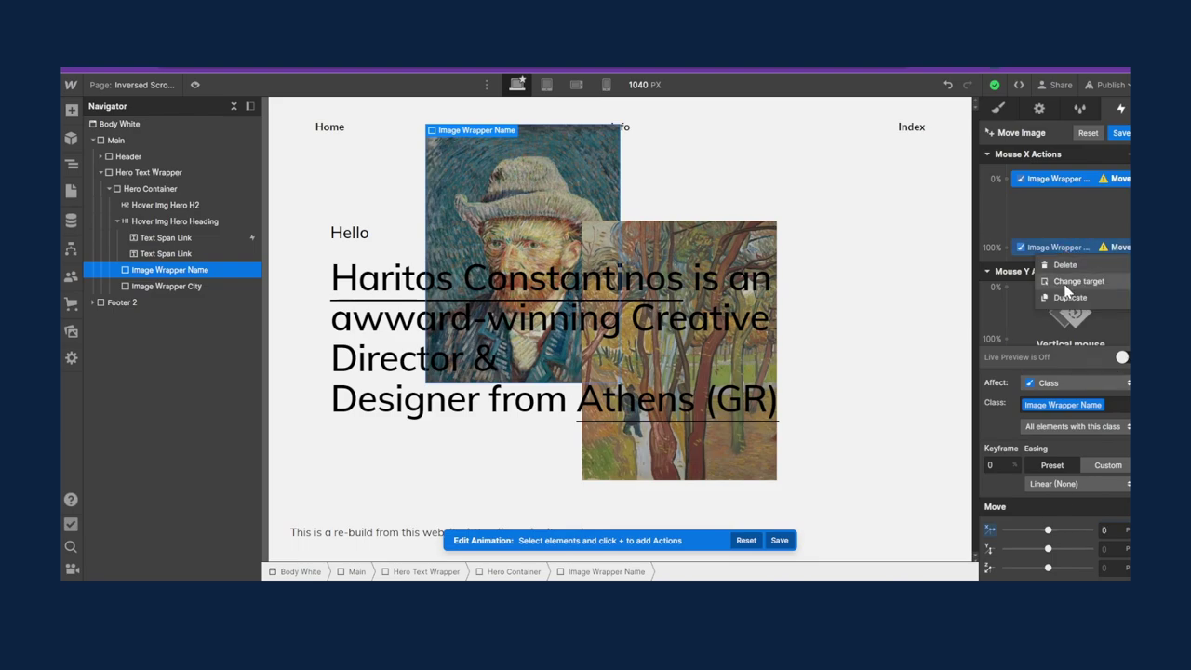
left_click(1027, 251)
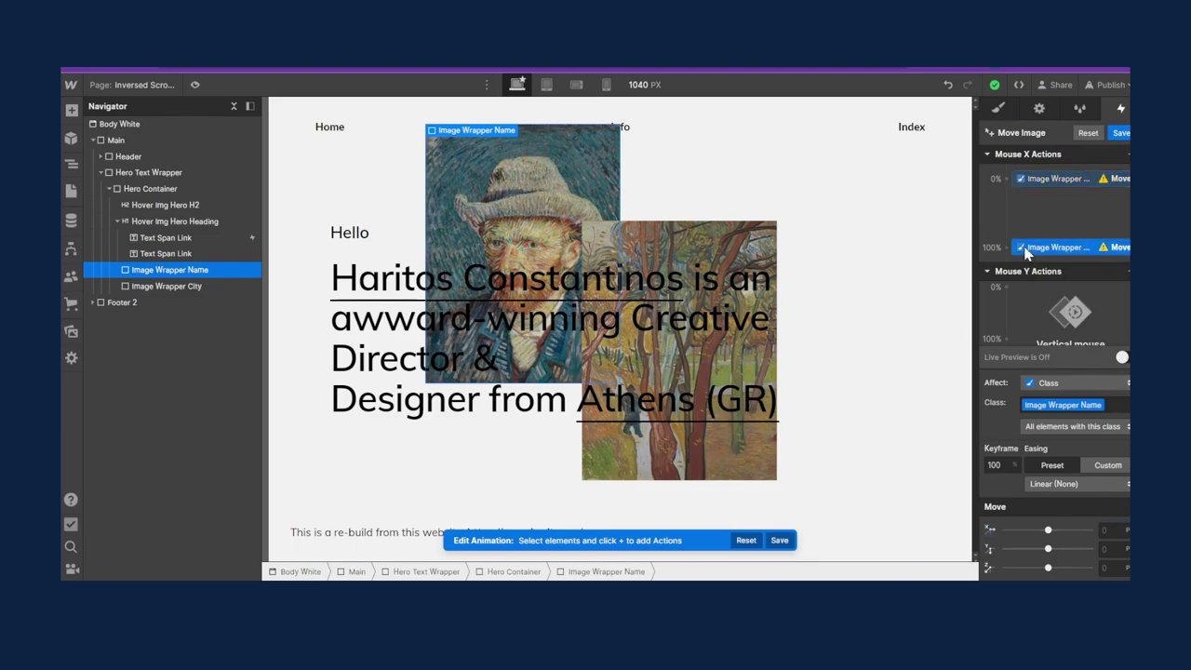
Set the Mouse X Move actions' horizontal offset to -100% at the 0% keyframe and 100% at the 100% keyframe
left_click(1070, 184)
left_click_drag(1048, 530, 1013, 529)
left_click(1111, 531)
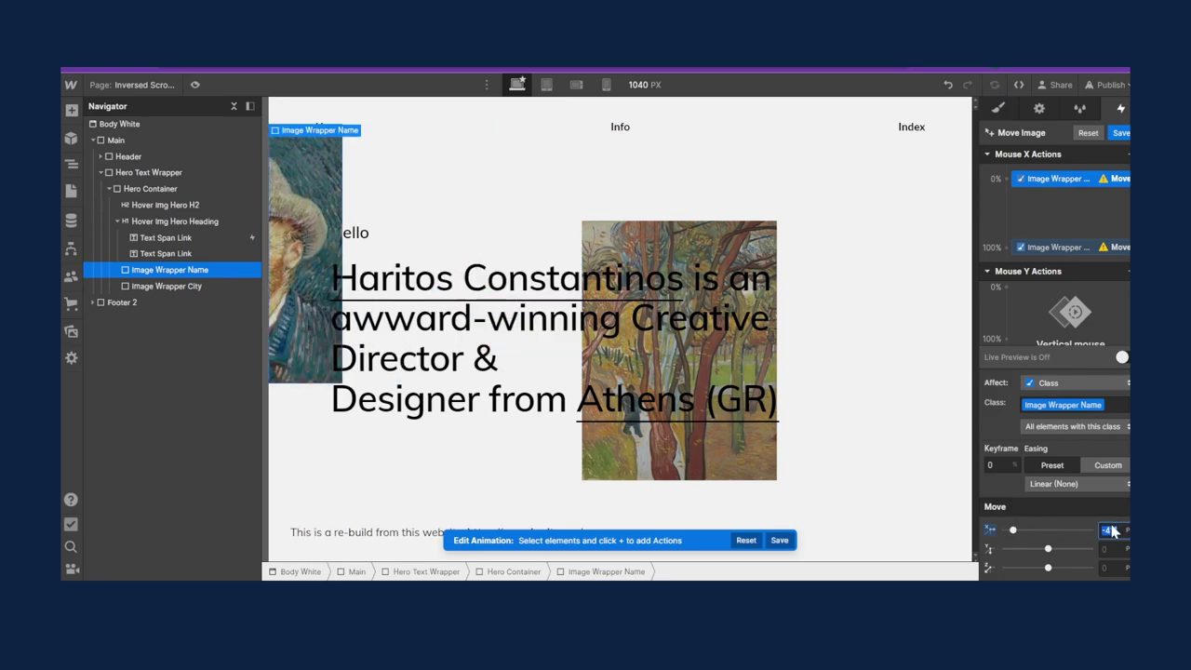
type("-100")
key("Return")
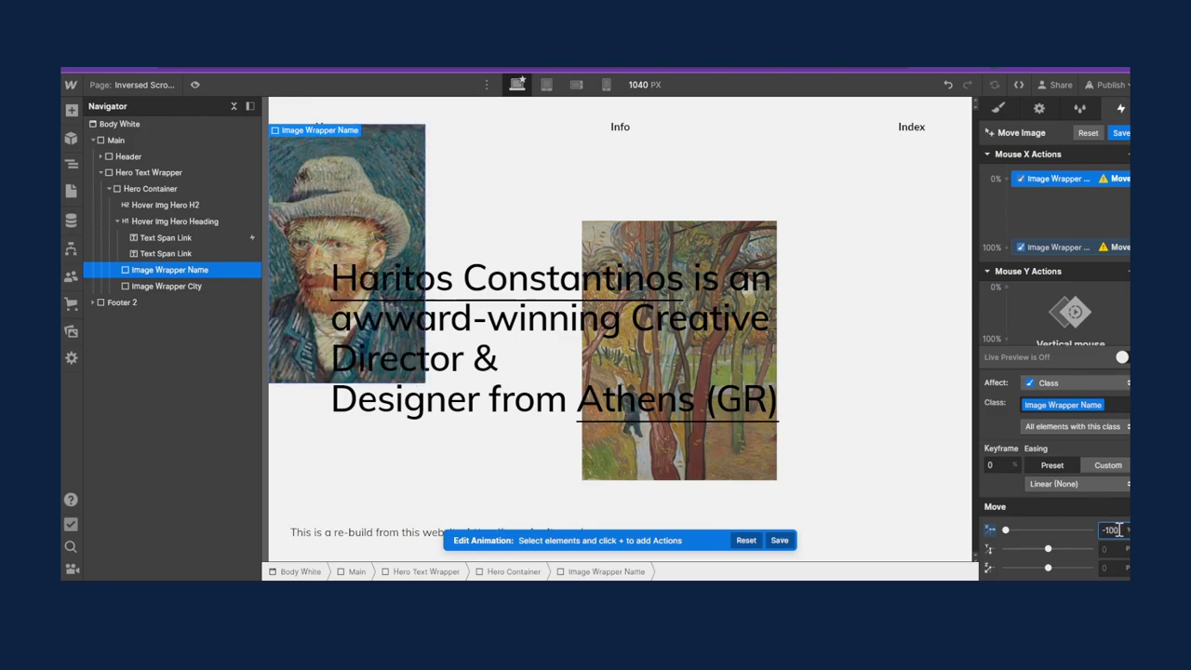
left_click(1073, 247)
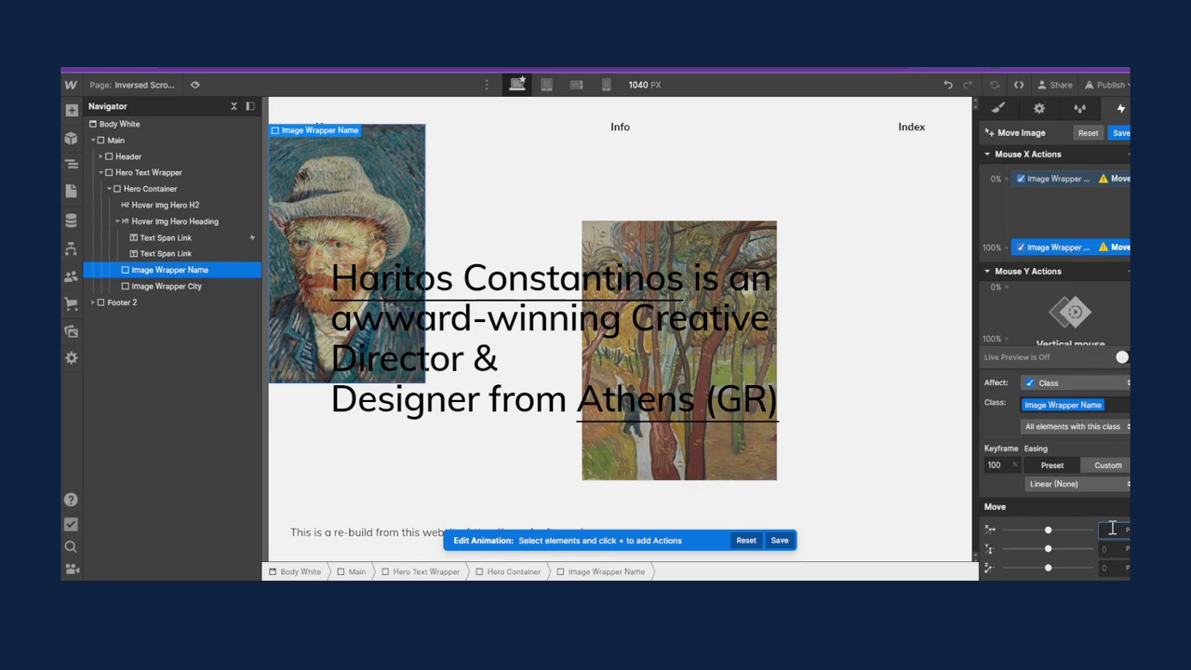
type("100%")
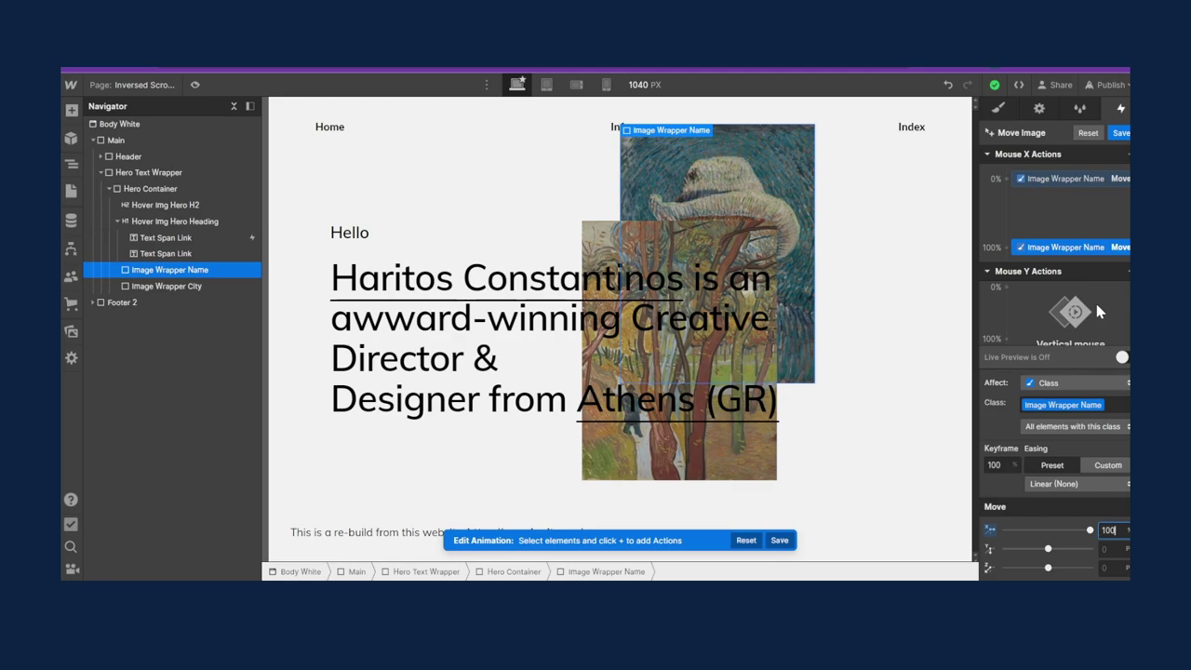
Add a Move action for Image Wrapper Name to the Mouse Y Actions, with a vertical offset of 0% at the 0% keyframe
left_click(1007, 286)
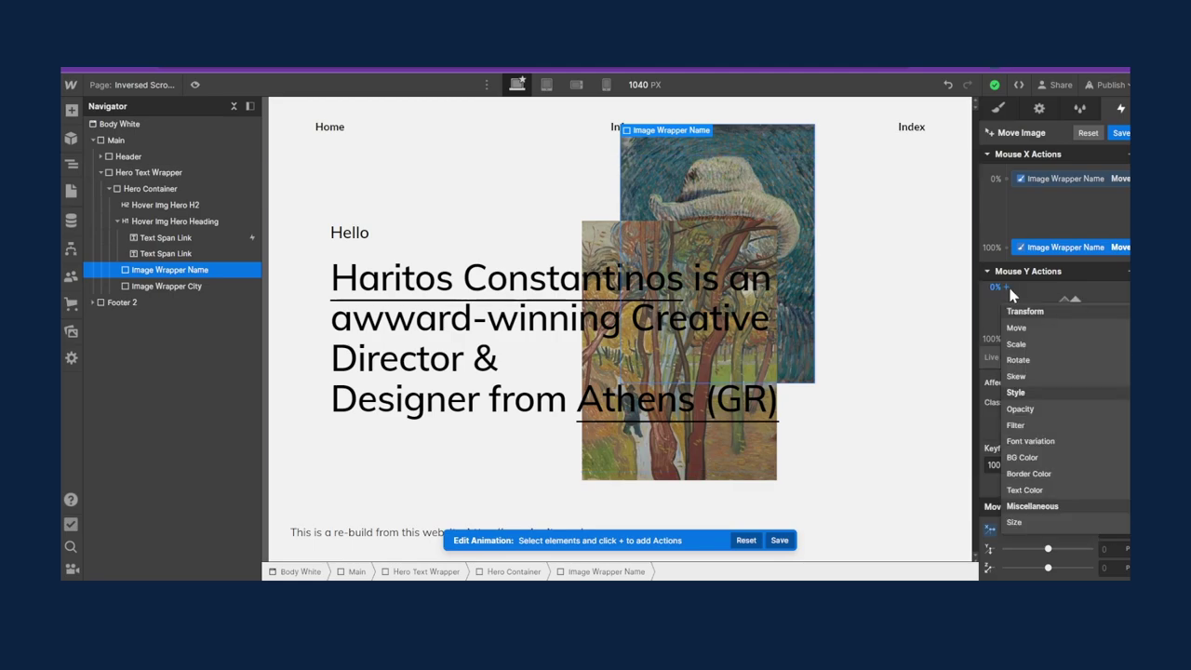
left_click(1028, 330)
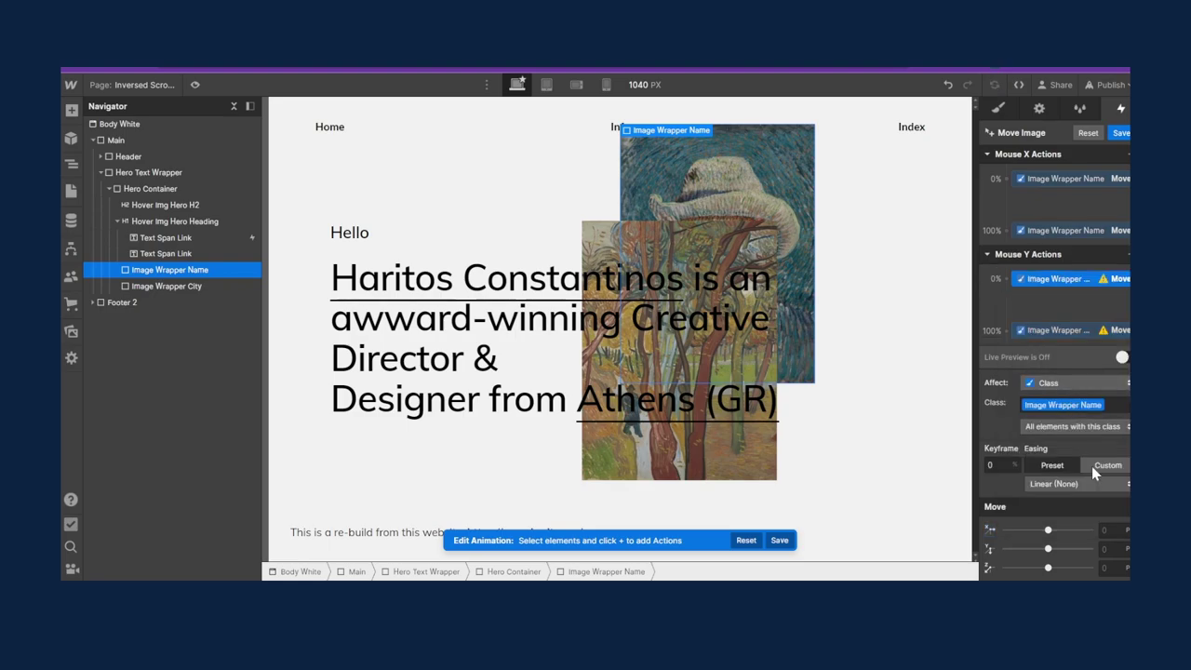
left_click(1106, 549)
type("-100")
key("Return")
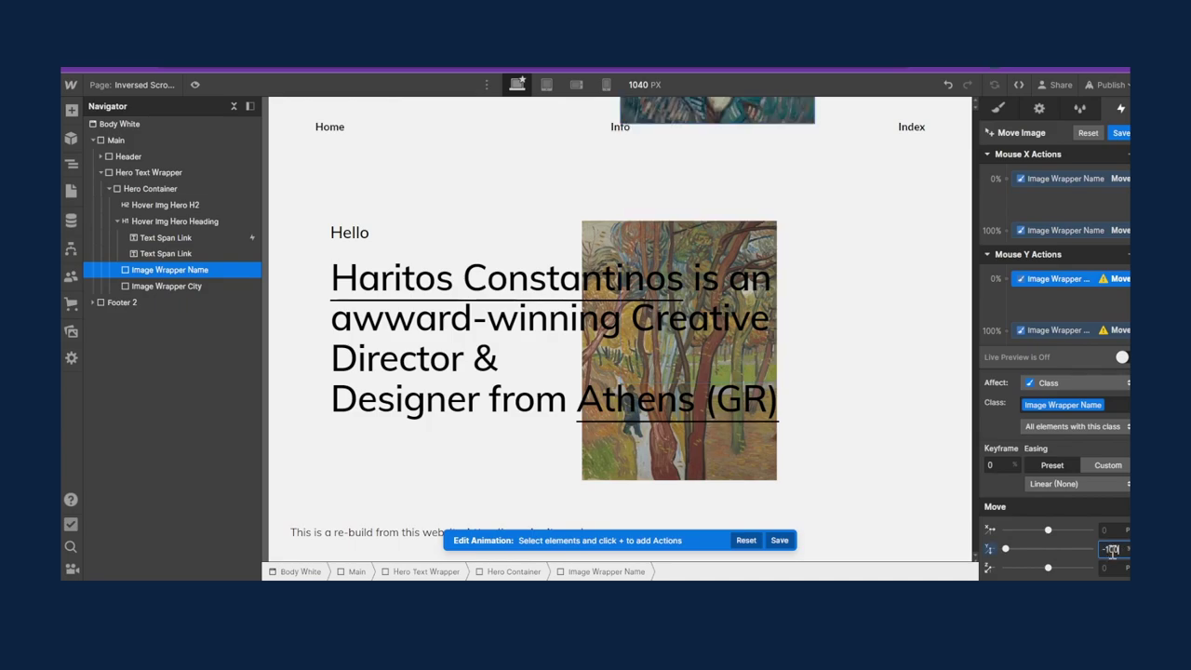
key("Return")
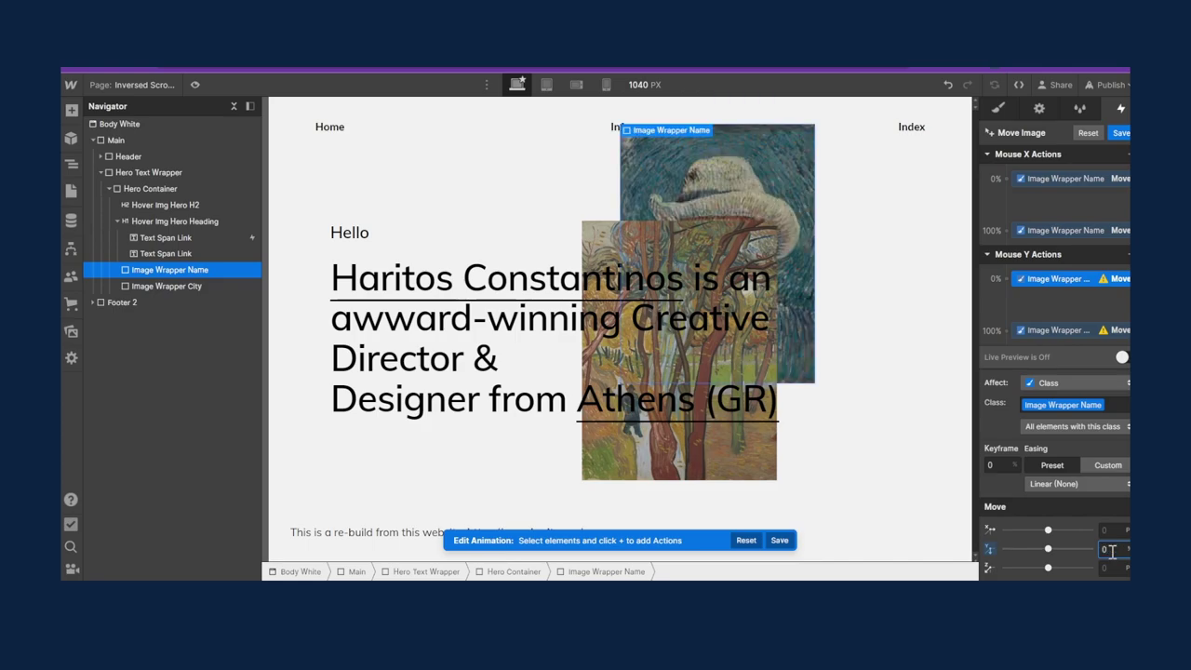
Set the vertical offset of the Mouse Y Move action at the 100% keyframe to 20%
left_click(1048, 330)
left_click(1108, 550)
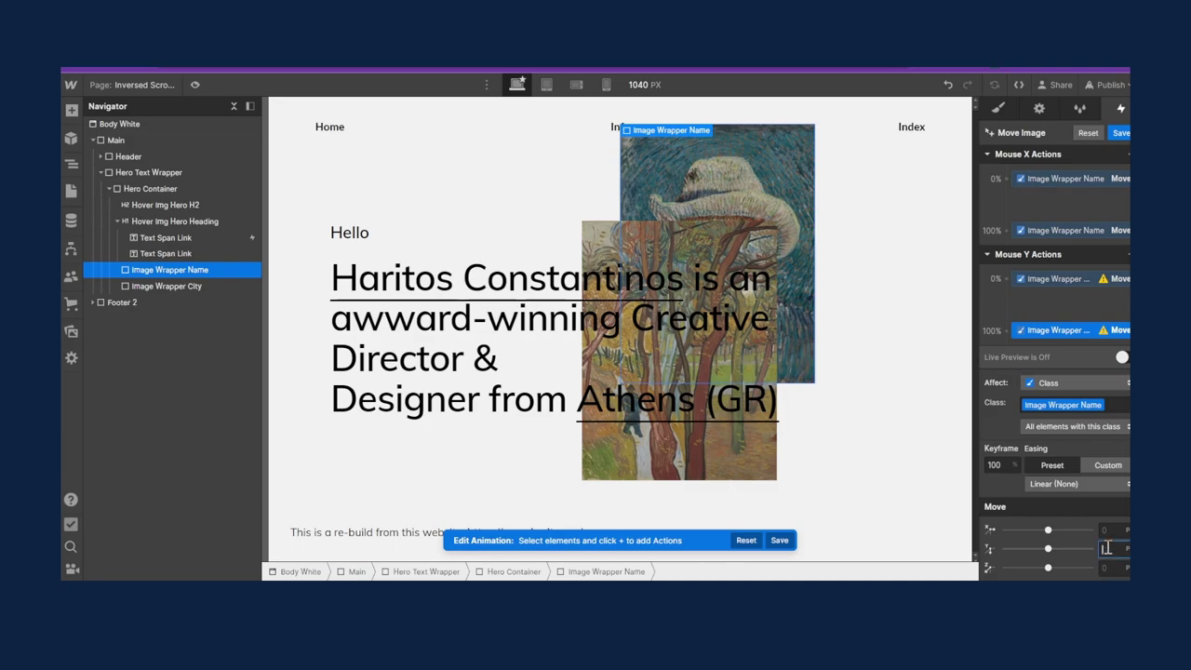
type("50")
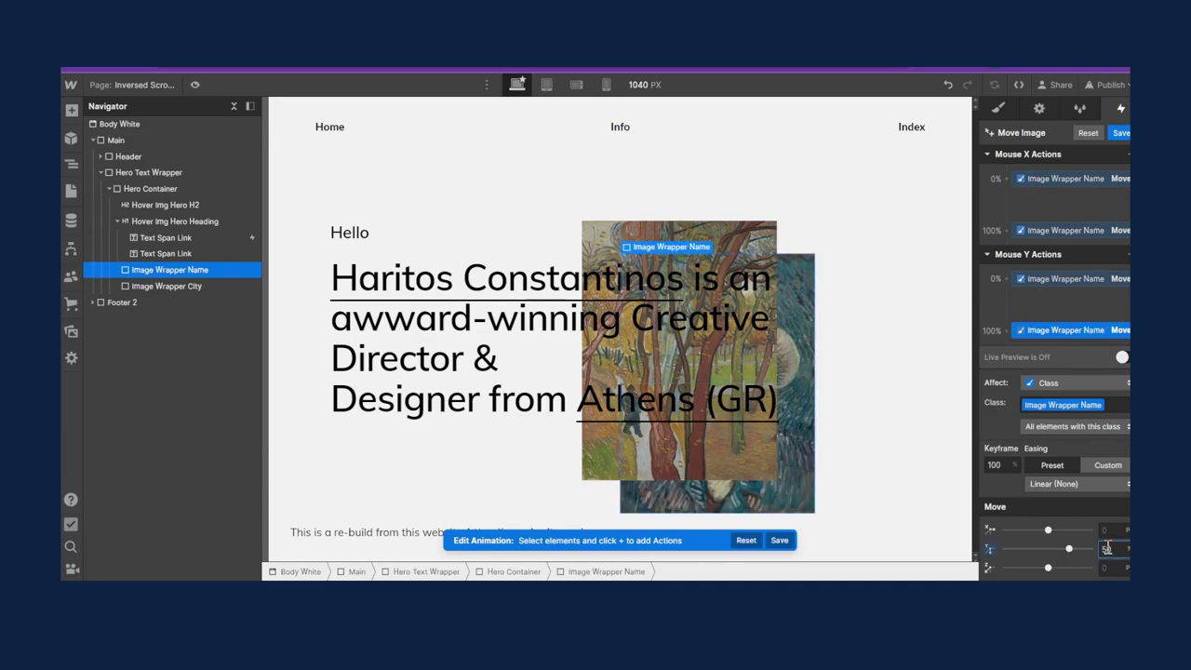
key("BackSpace")
key("BackSpace")
type("30")
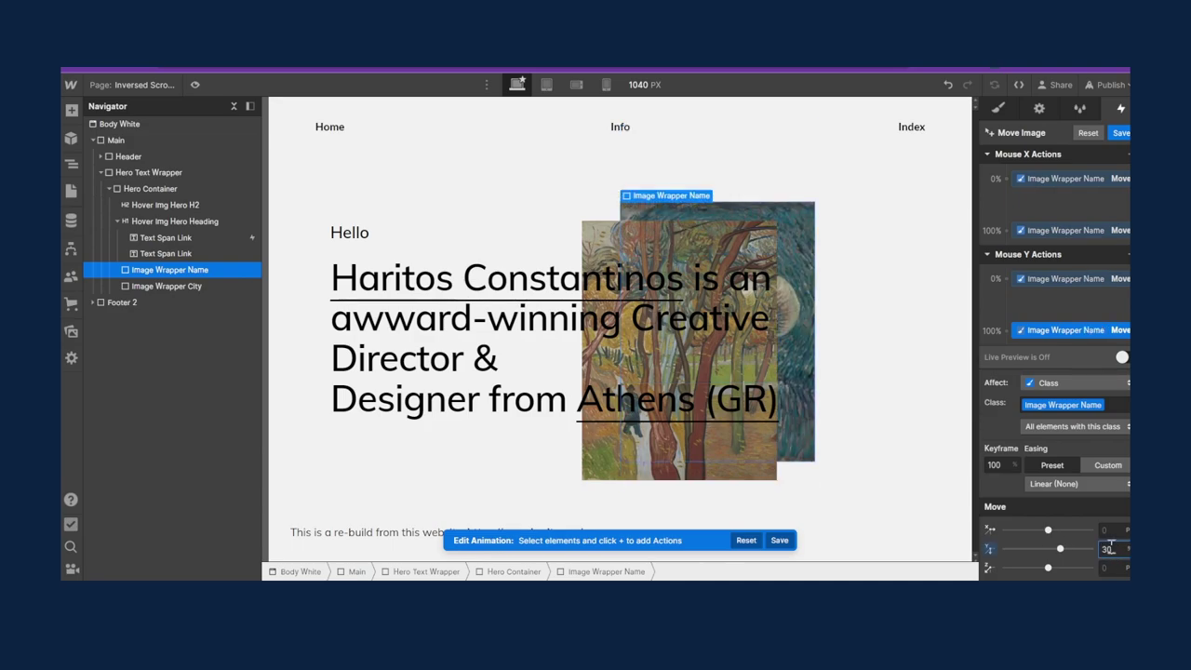
key("BackSpace")
key("BackSpace")
type("20")
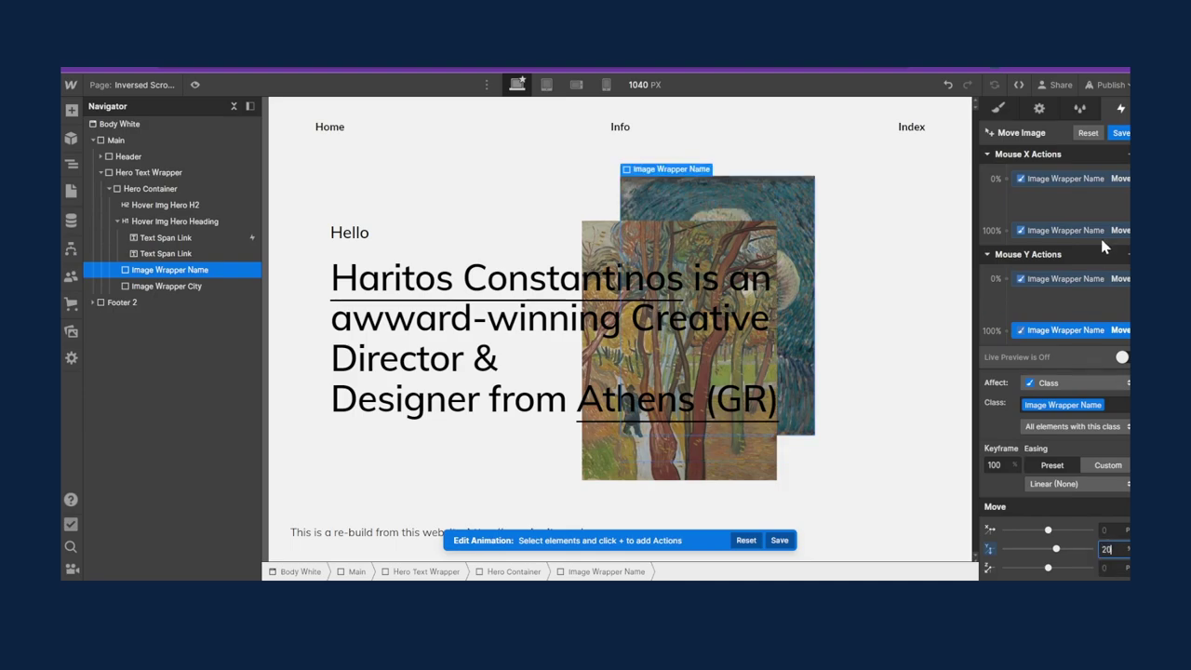
Set the easing of the Mouse Y Move action at the 0% keyframe to Ease In Out
left_click(1085, 278)
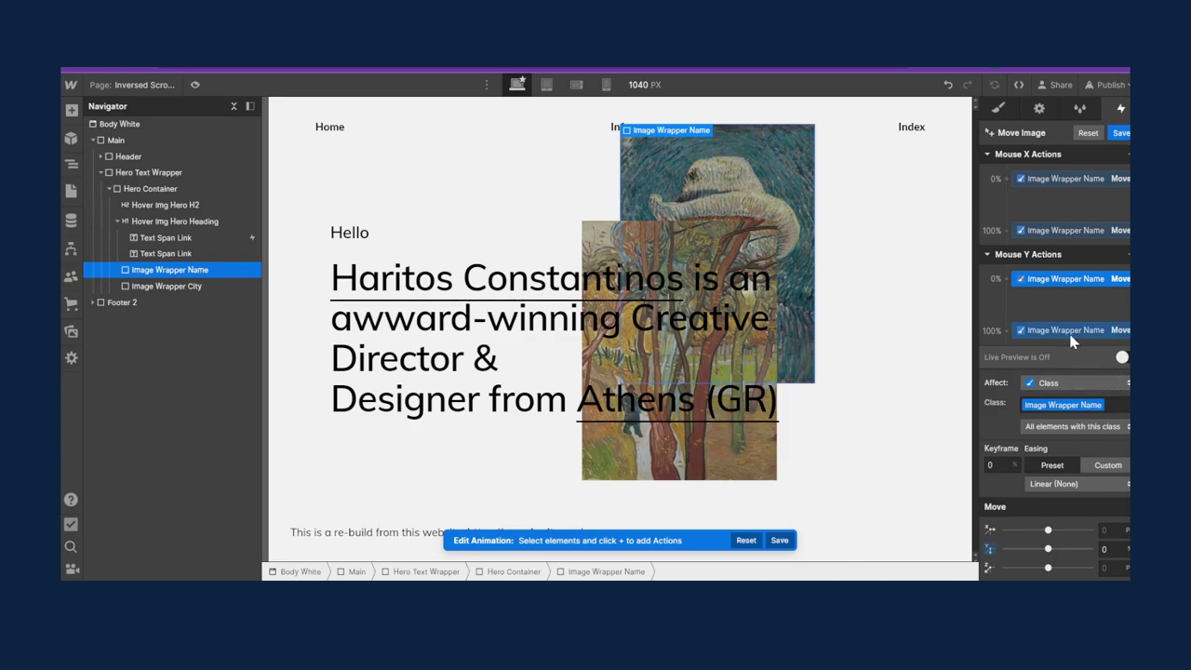
left_click(1082, 486)
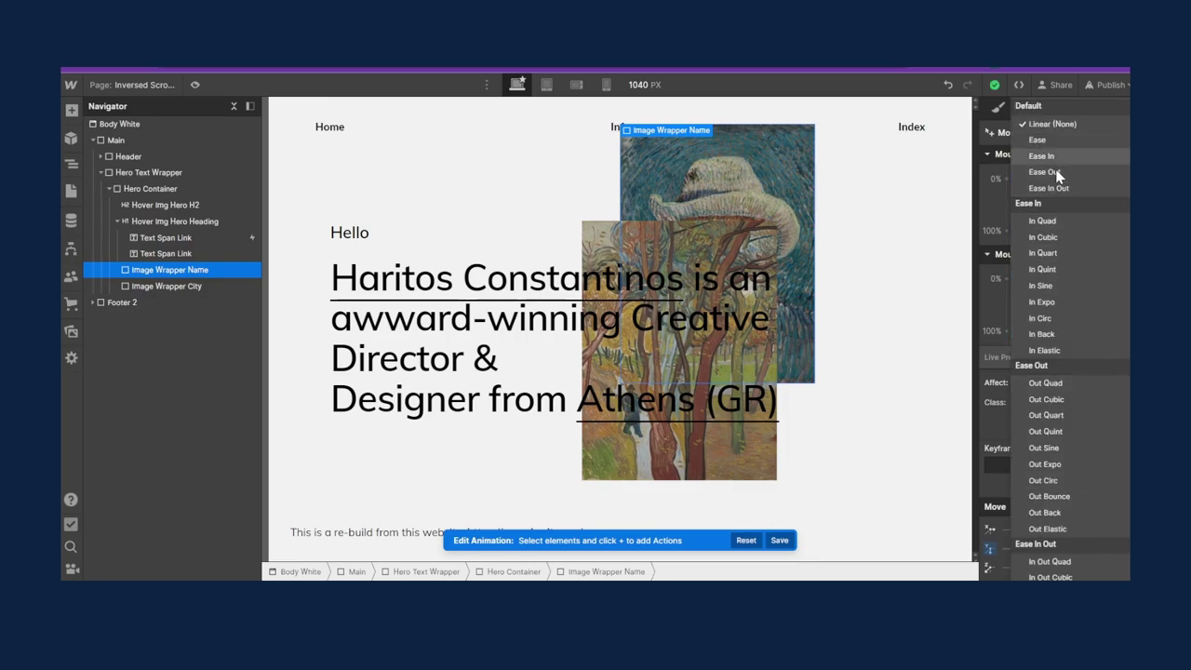
left_click(1065, 188)
Set the easing of both Mouse X Move actions to Ease In Out and save the Move Image animation
left_click(1066, 232)
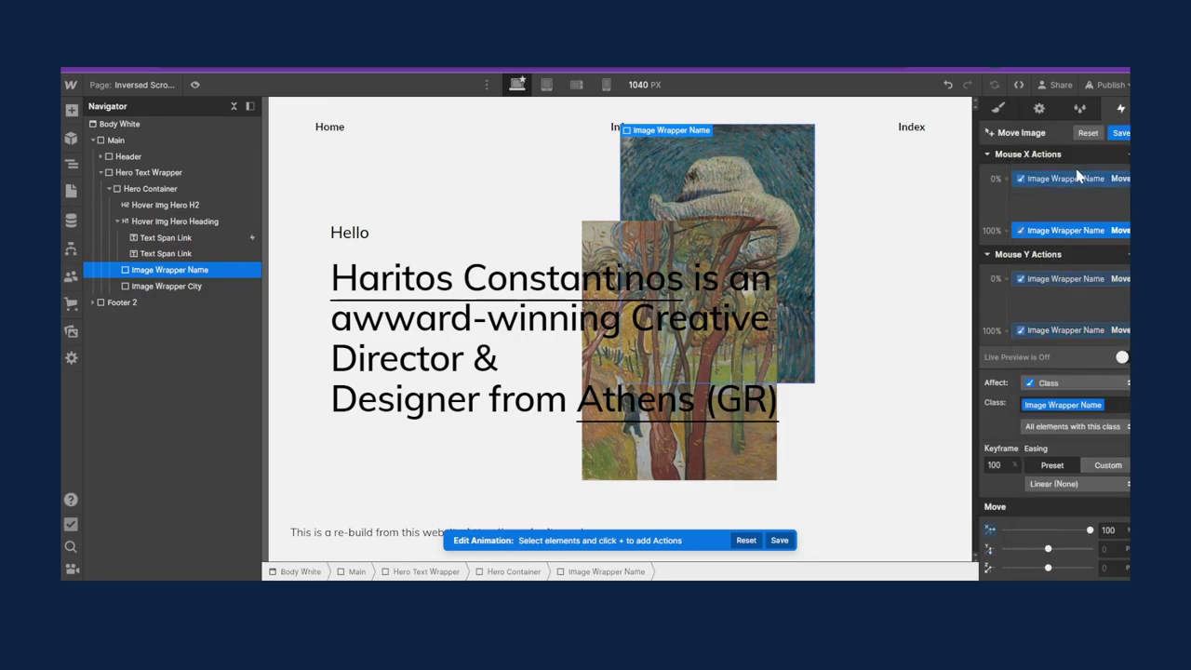
left_click(1070, 179)
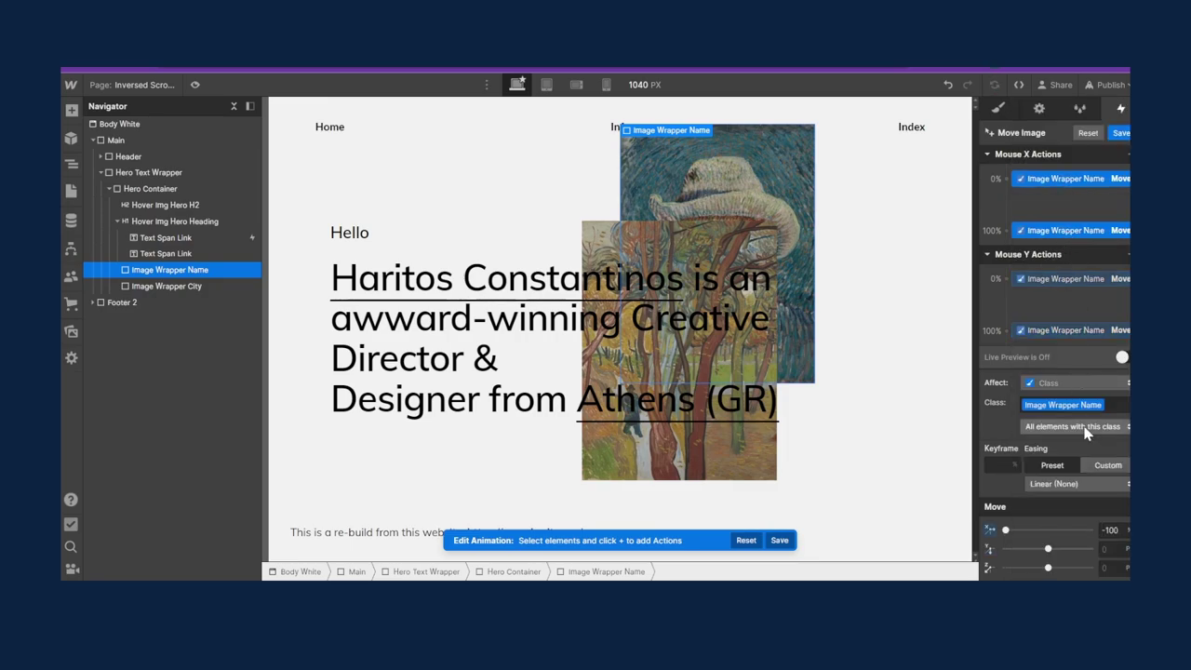
left_click(1101, 484)
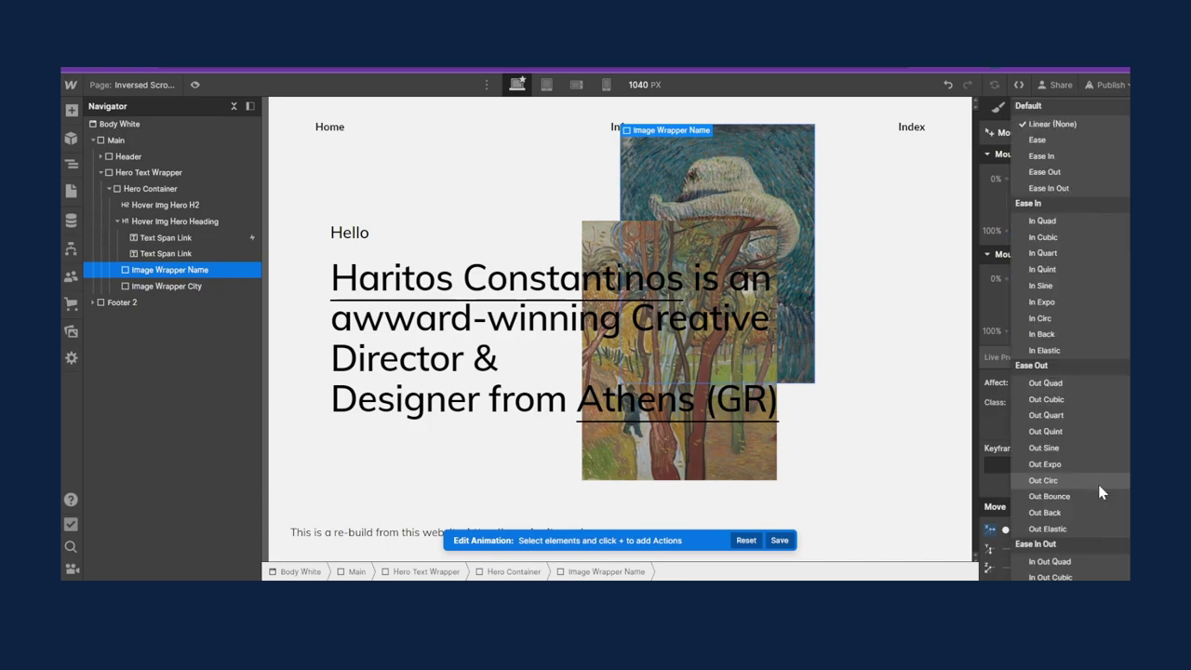
left_click(1055, 193)
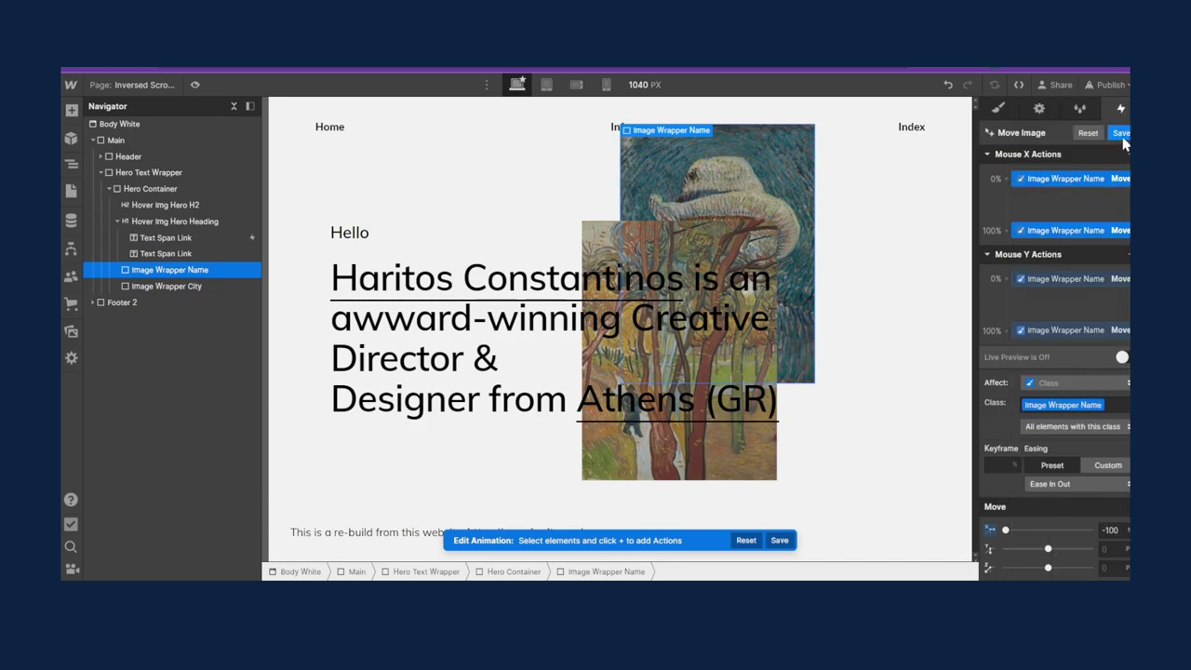
left_click(1122, 133)
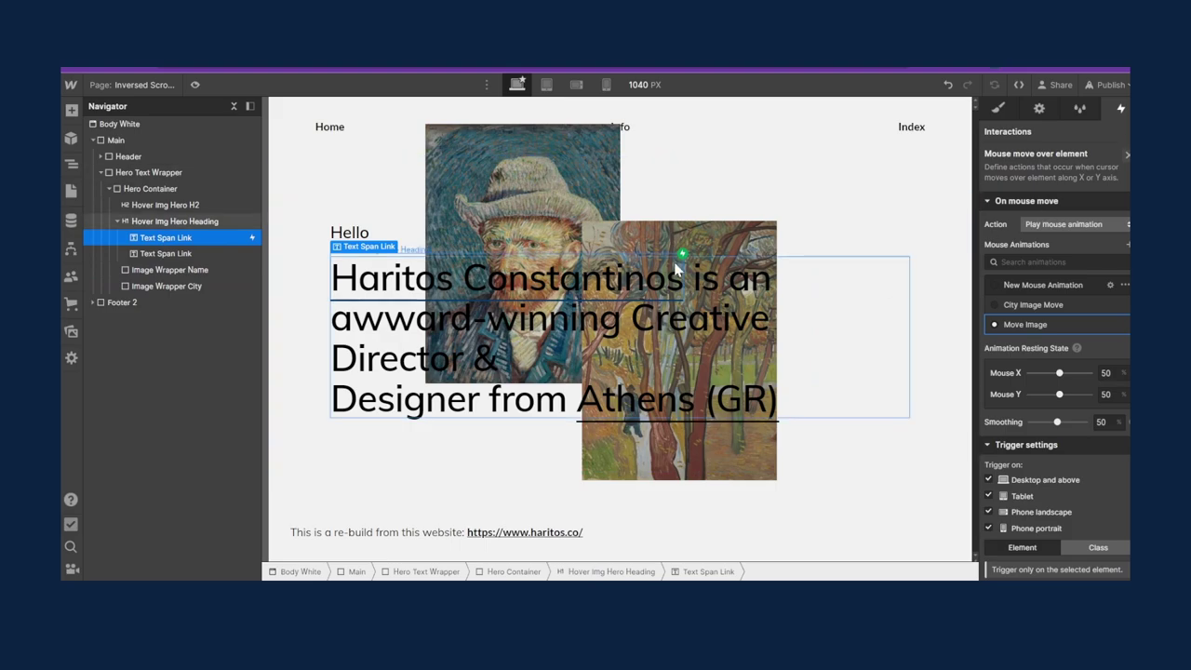
Preview the page with the new interactions, return to editing and close the mouse move trigger's settings
left_click(194, 85)
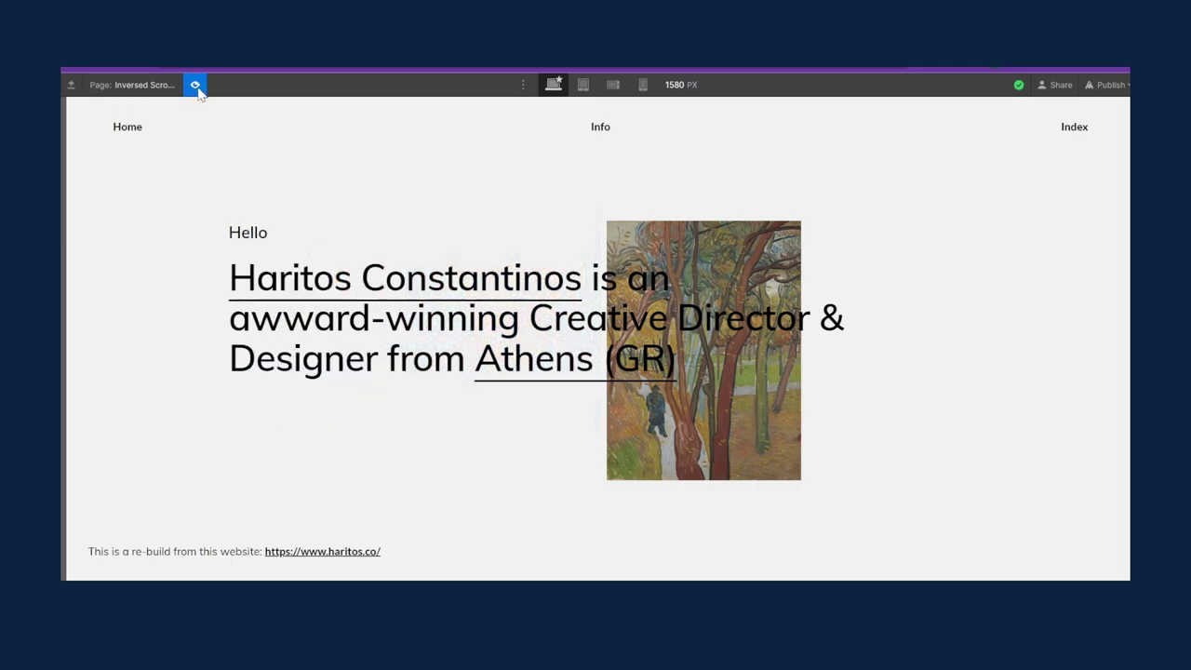
key("ctrl+shift+p")
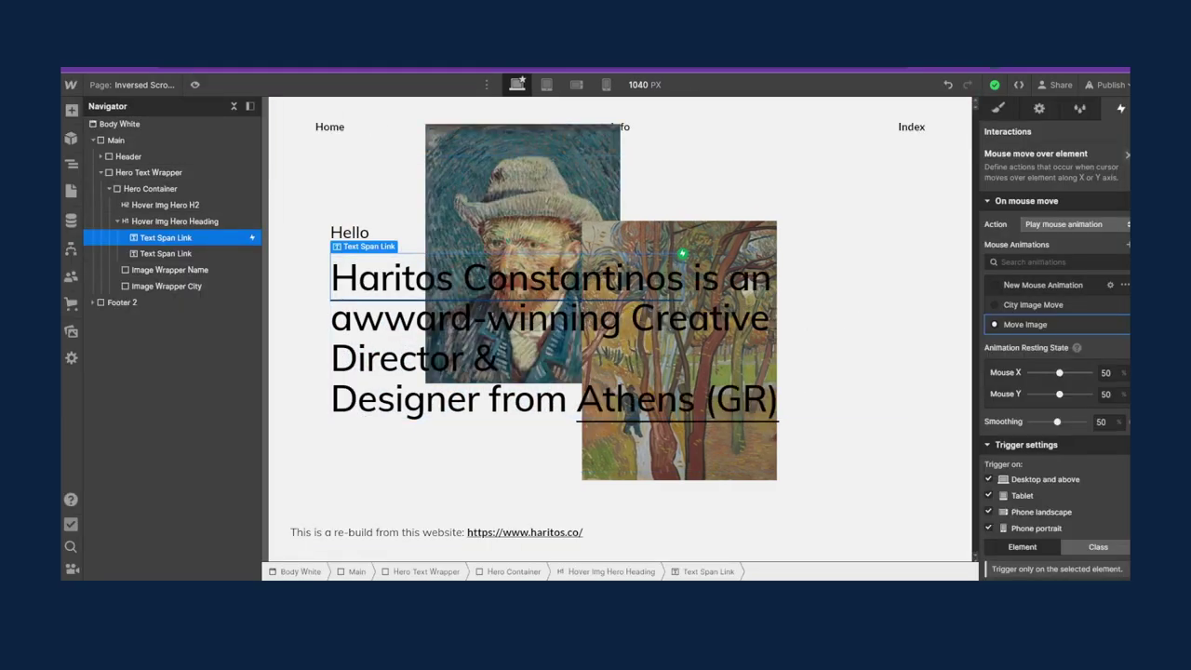
left_click(1127, 158)
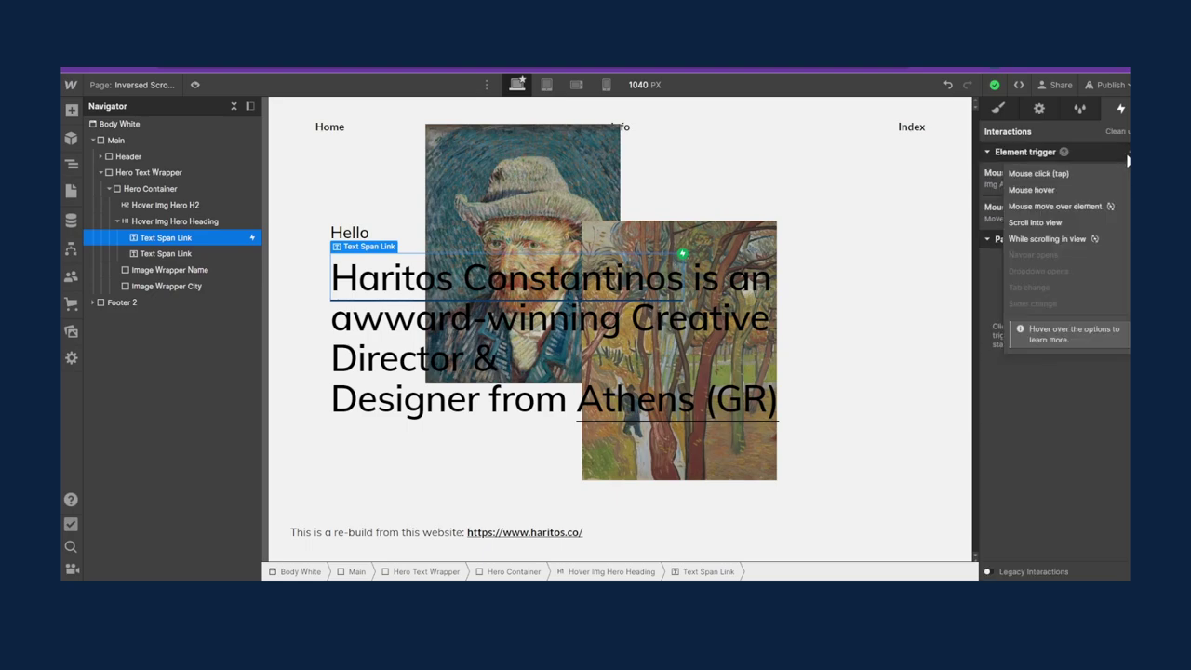
left_click(1077, 156)
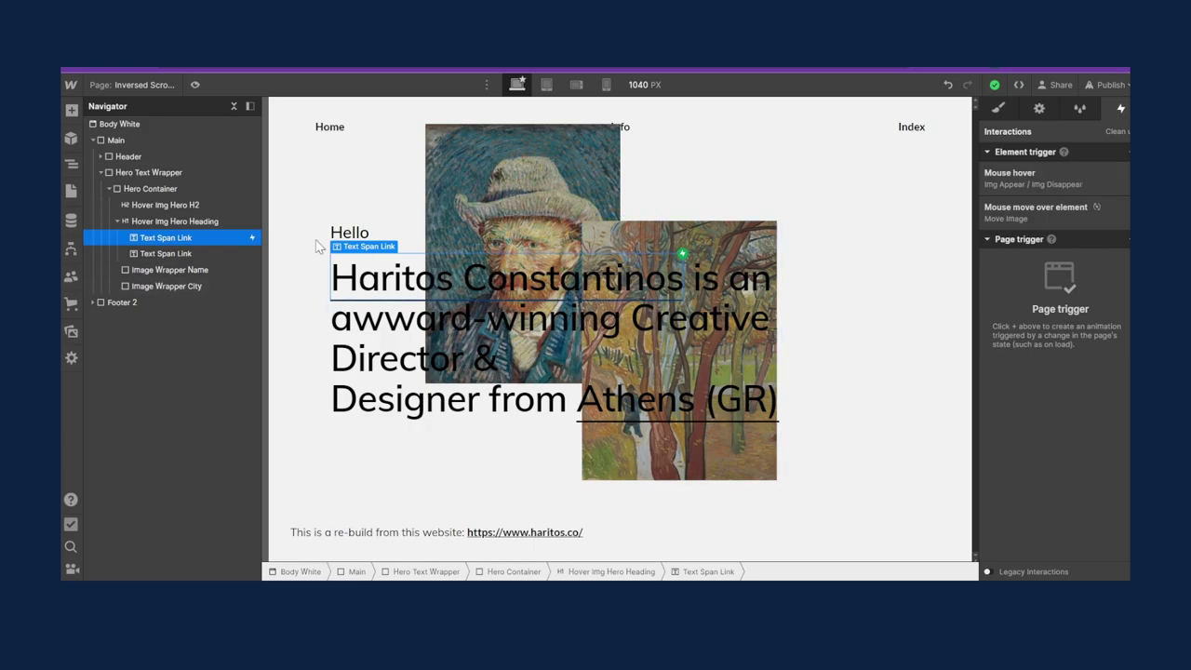
Add a Mouse hover trigger to the "Athens (GR)" text span, with Start an animation as its hover action
left_click(231, 254)
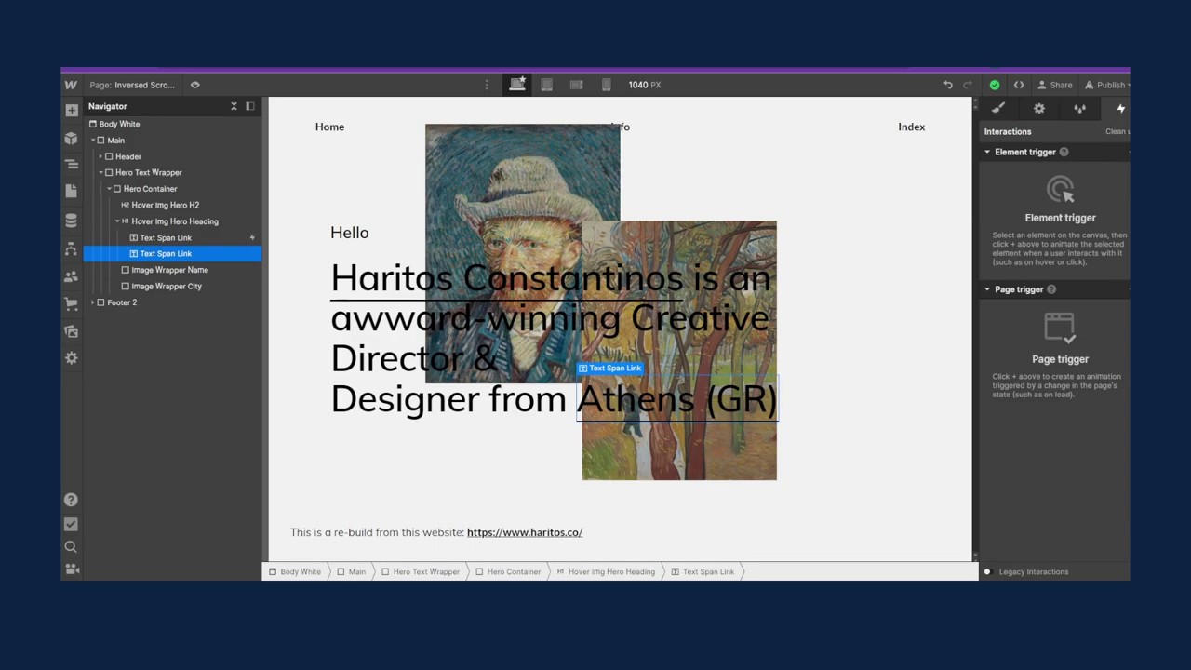
left_click(1092, 184)
left_click(1060, 233)
left_click(1067, 253)
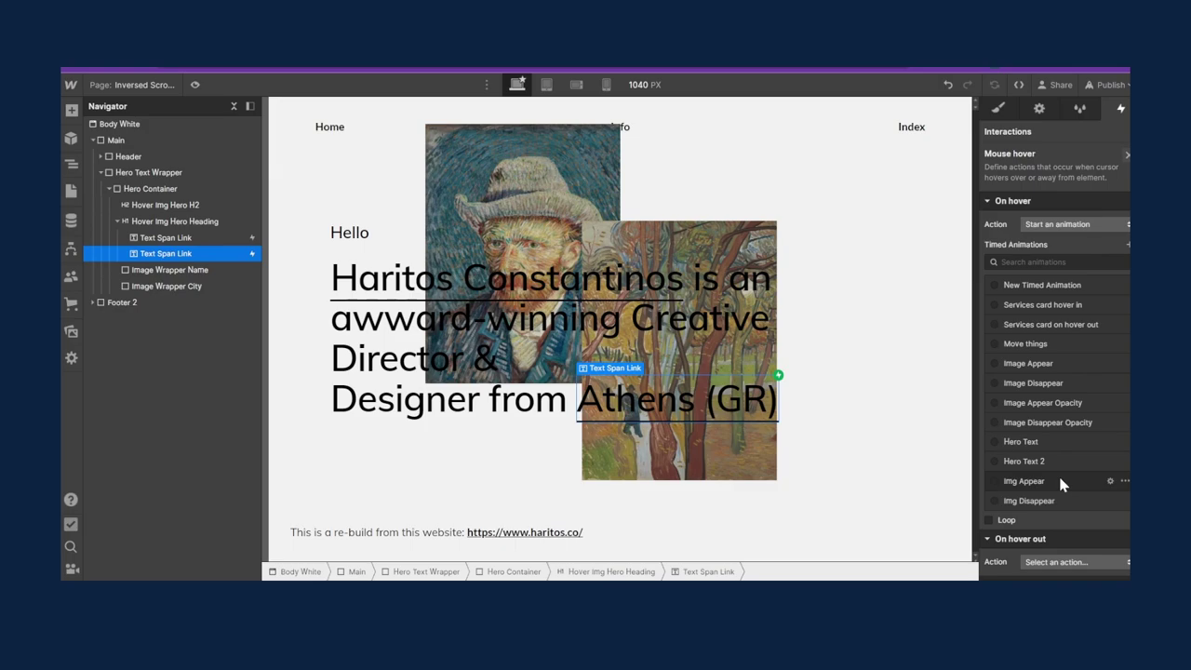
Duplicate the Img Appear and Img Disappear timed animations
left_click(1124, 482)
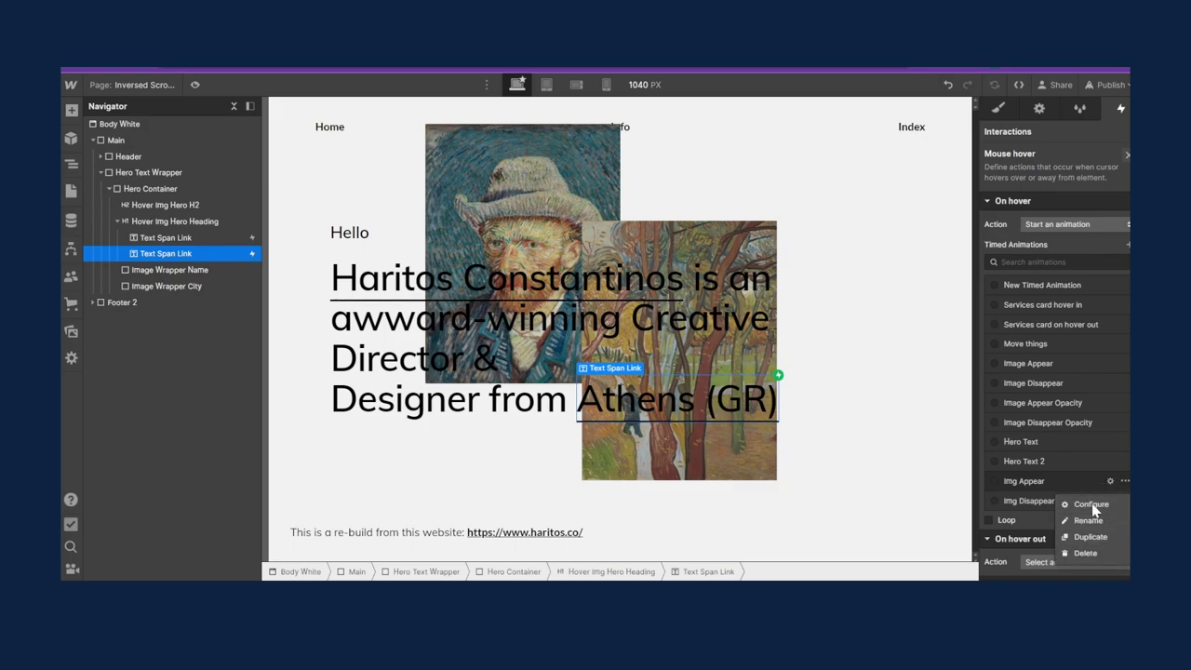
left_click(1084, 534)
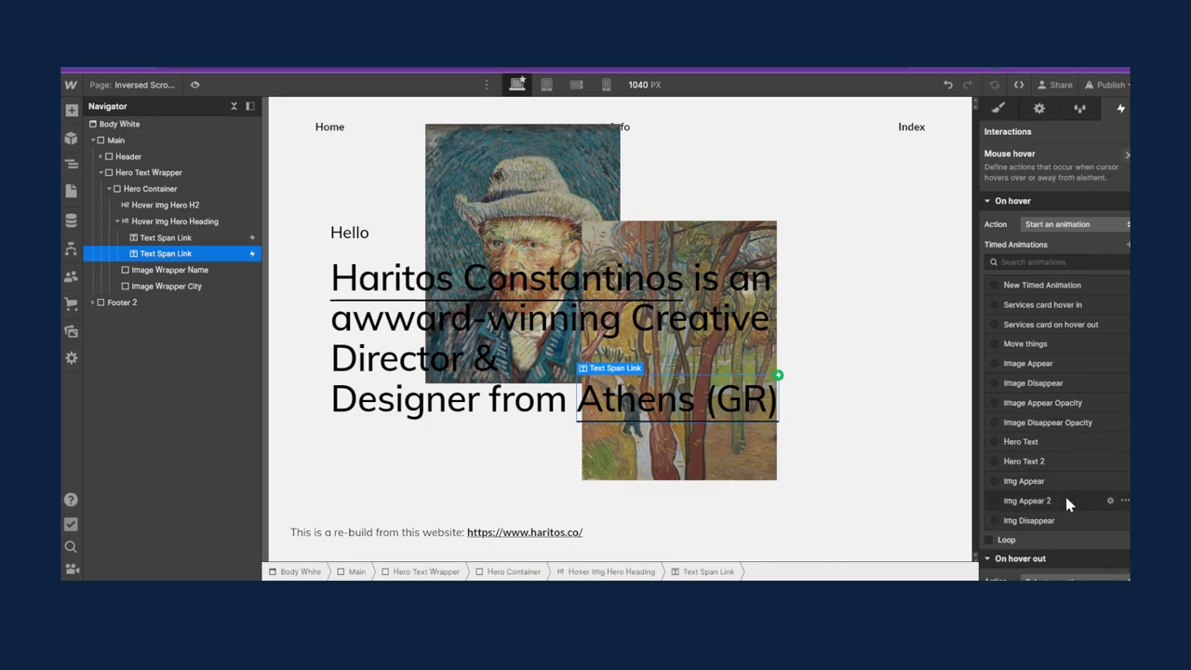
scroll(1067, 501, "down", 1)
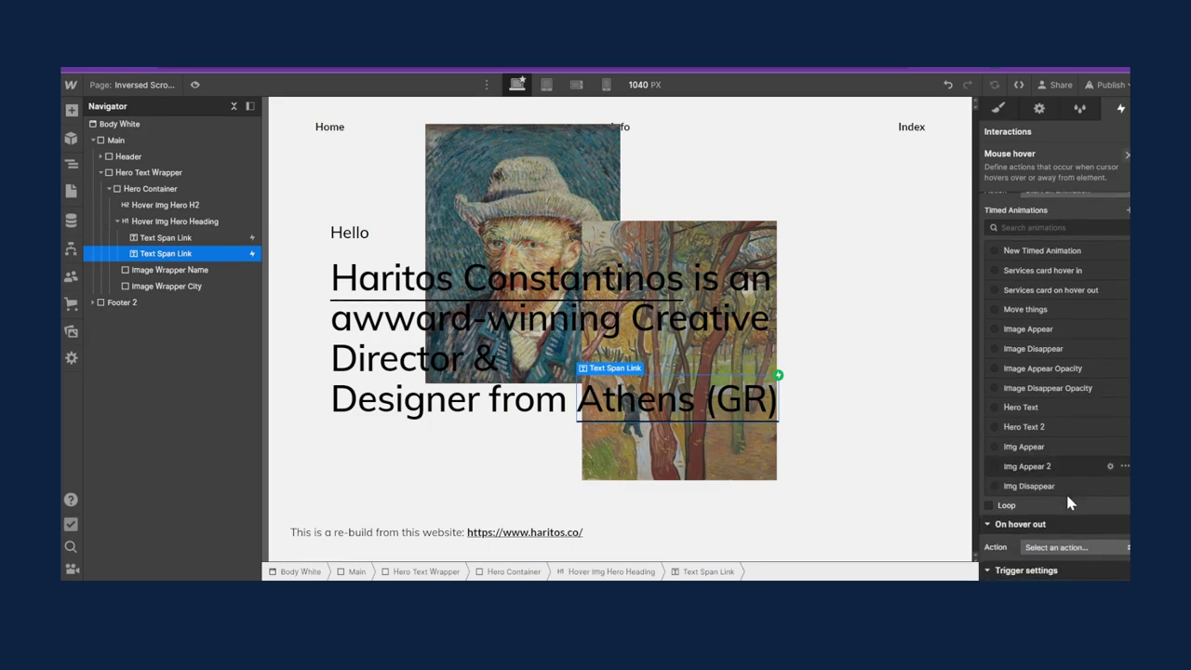
left_click(1124, 485)
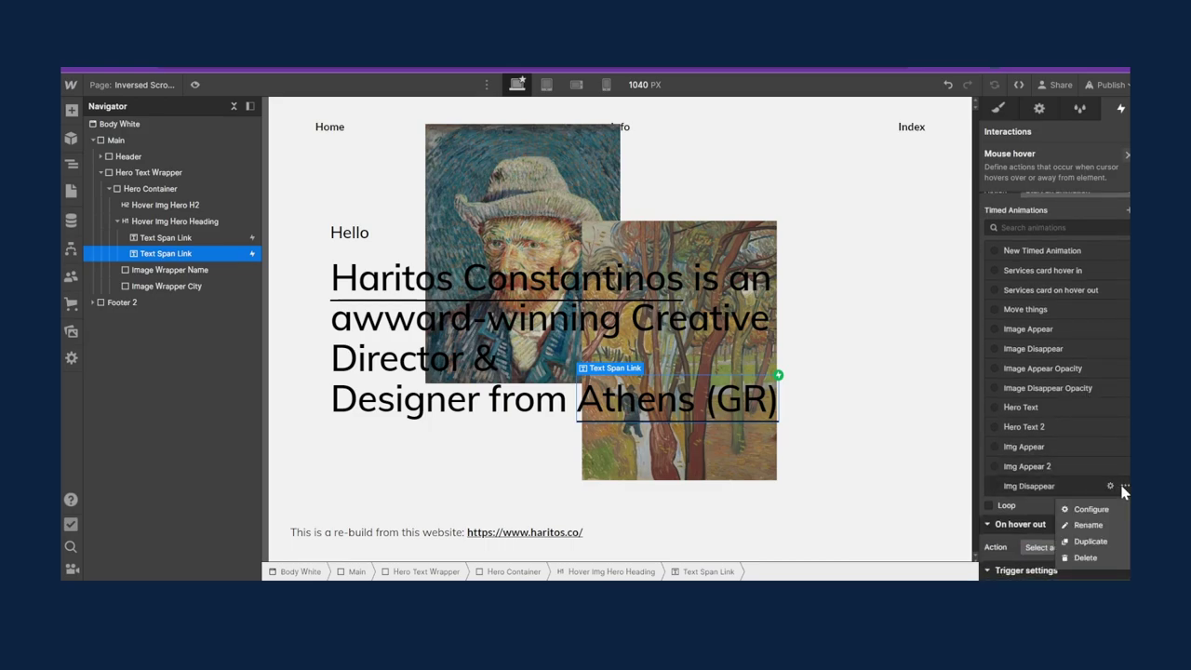
left_click(1085, 542)
Assign Img Appear 2 as the "Athens (GR)" span's hover animation and open it for editing
left_click(1029, 466)
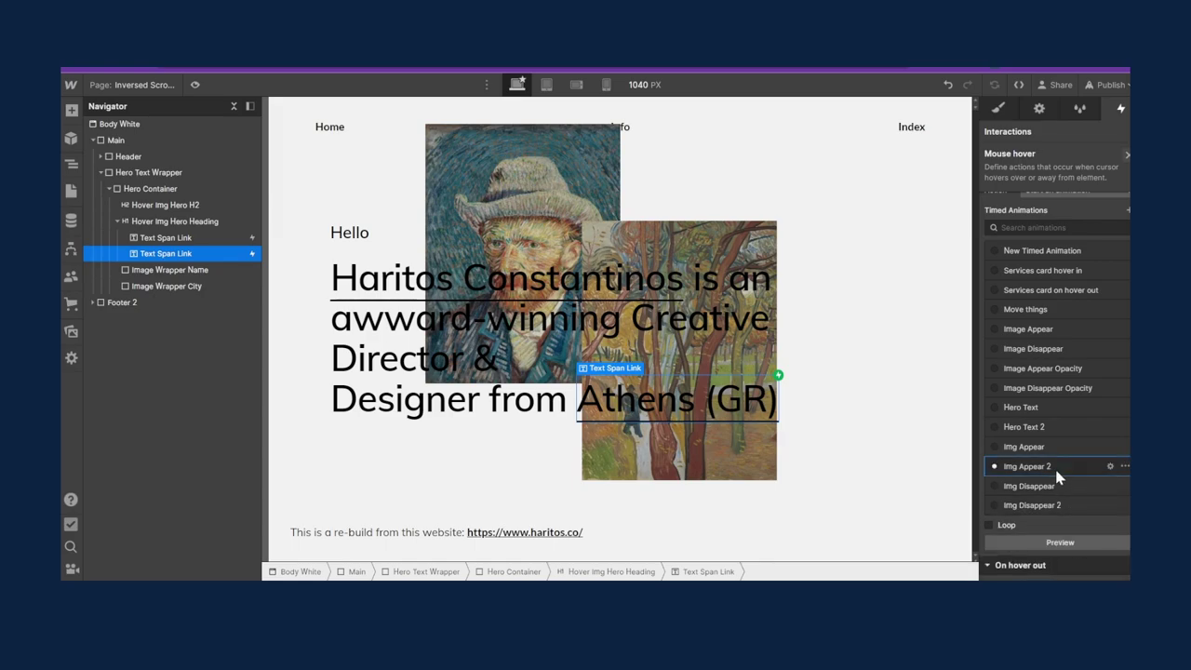
left_click(1124, 466)
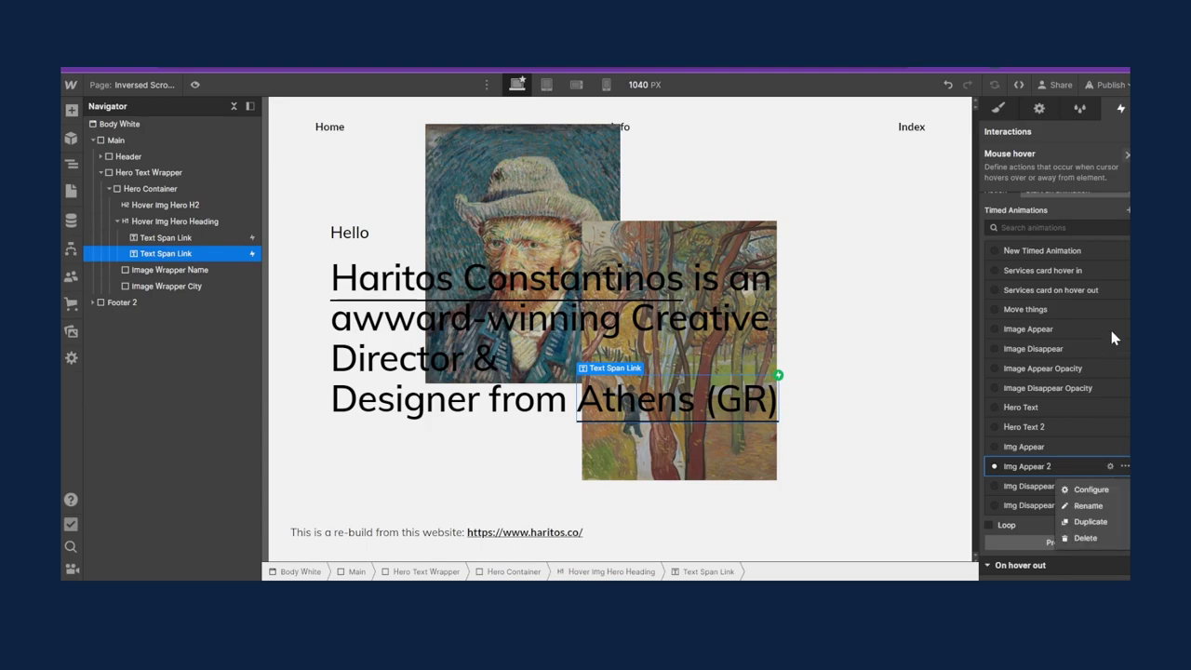
left_click(1110, 466)
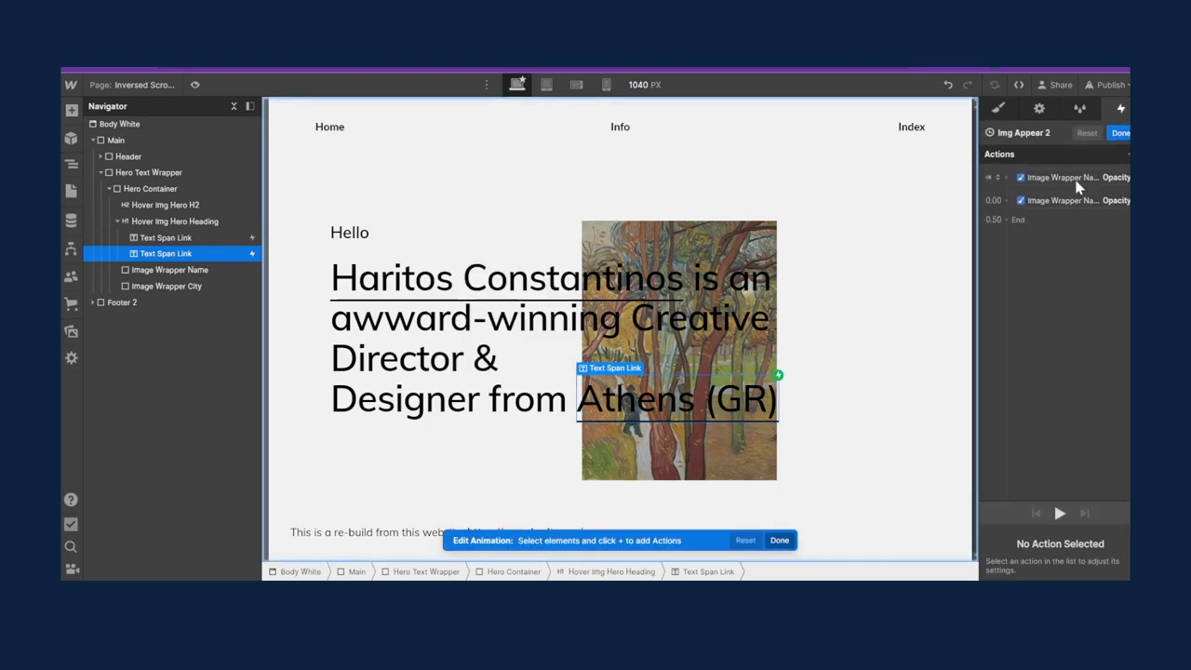
Change the target of both Opacity actions in Img Appear 2 to Image Wrapper City and save the animation
left_click(1075, 179)
right_click(1075, 179)
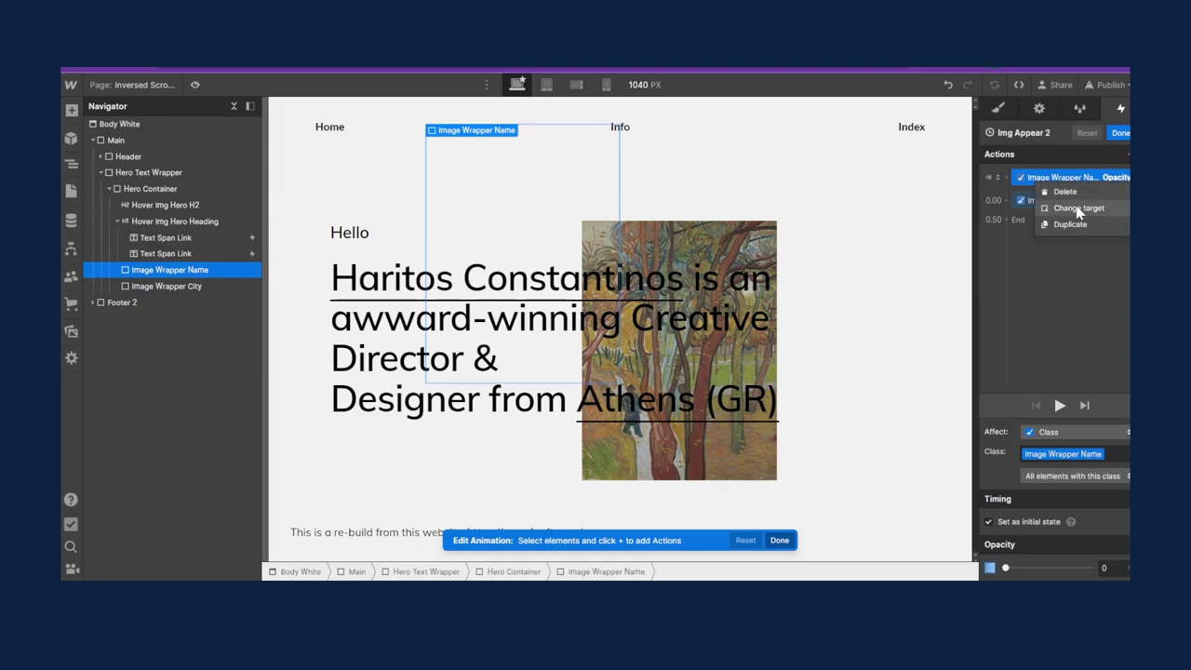
left_click(1072, 208)
left_click(141, 286)
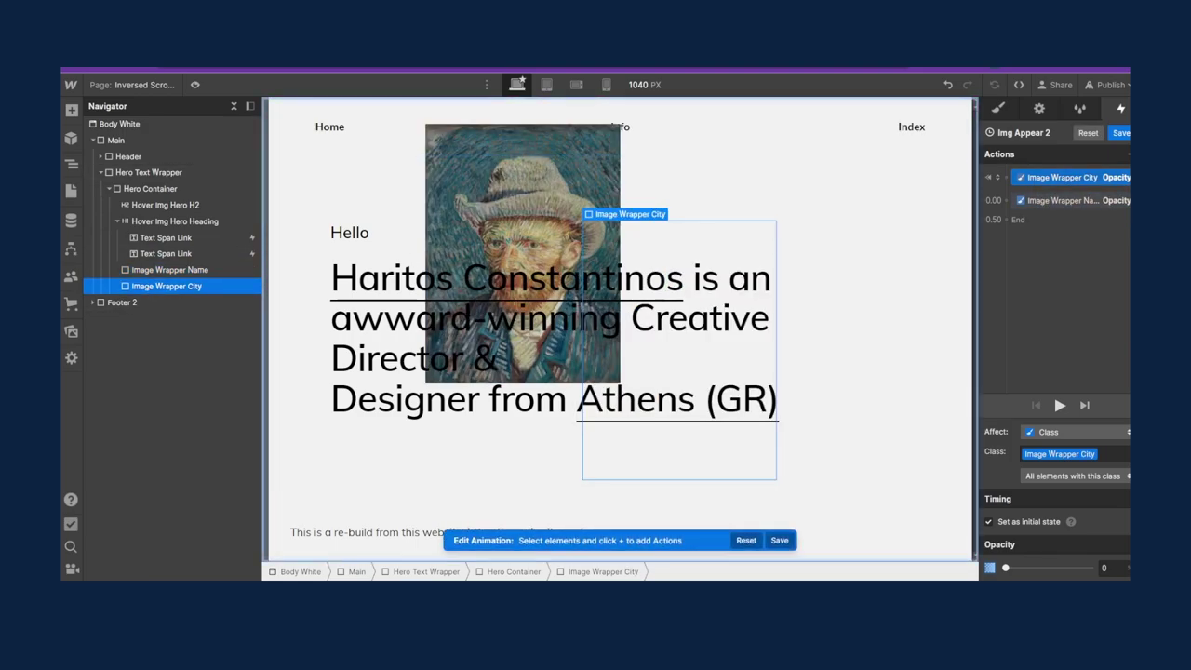
left_click(1091, 202)
right_click(1091, 202)
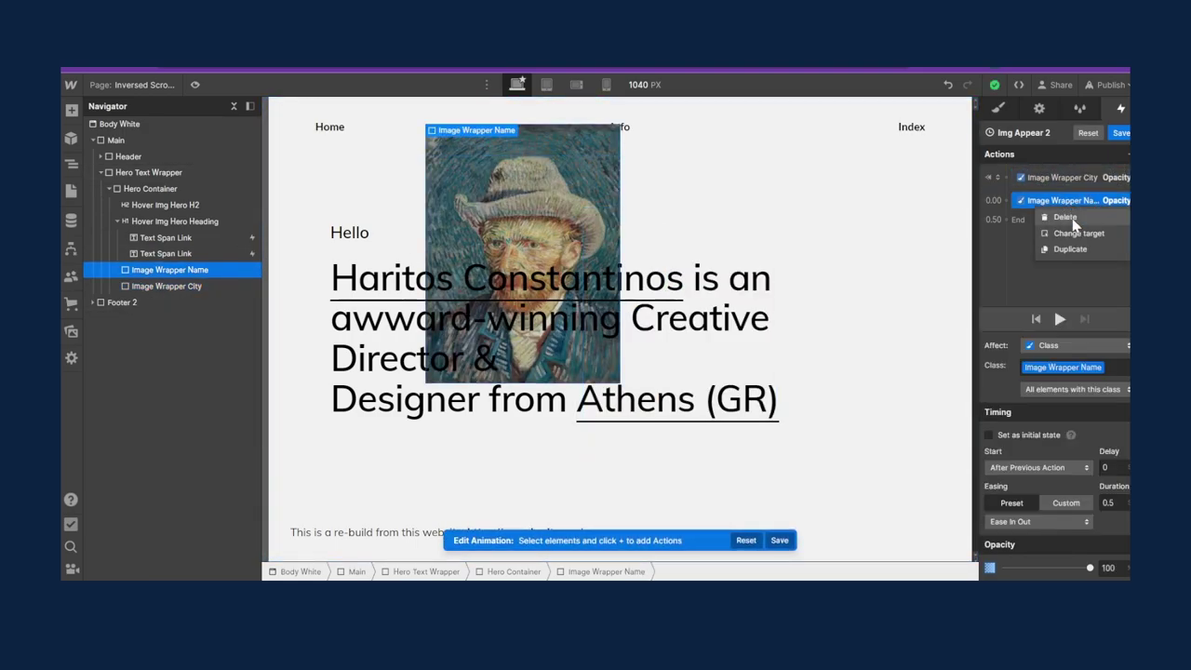
left_click(1070, 228)
left_click(199, 286)
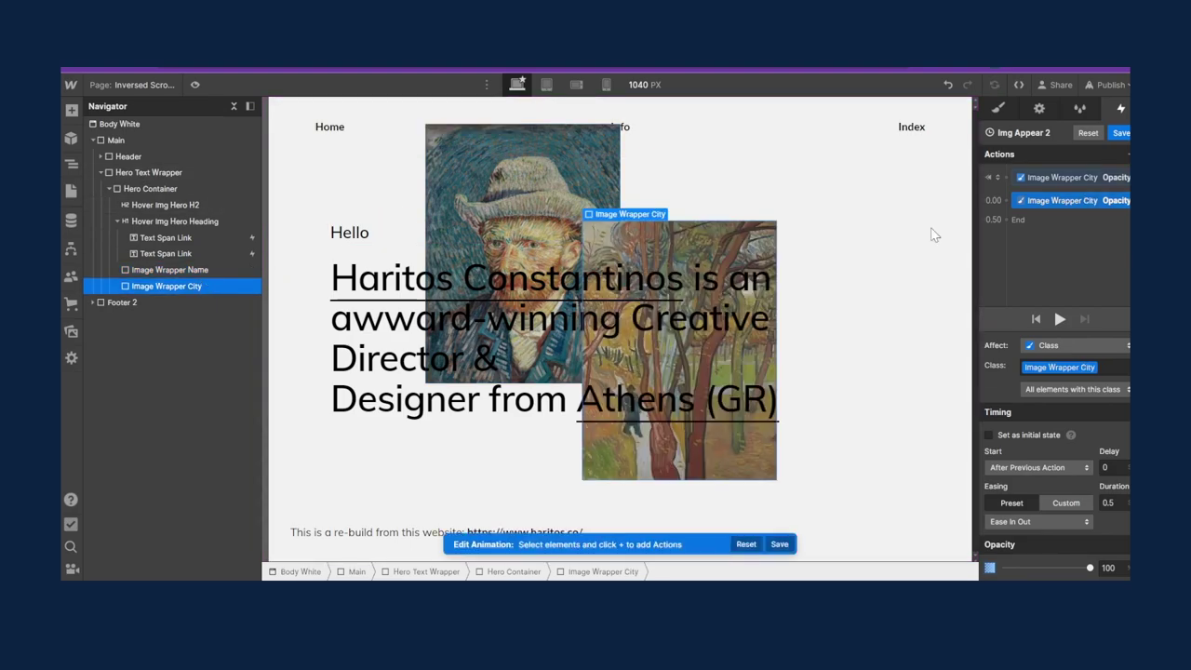
left_click(1121, 134)
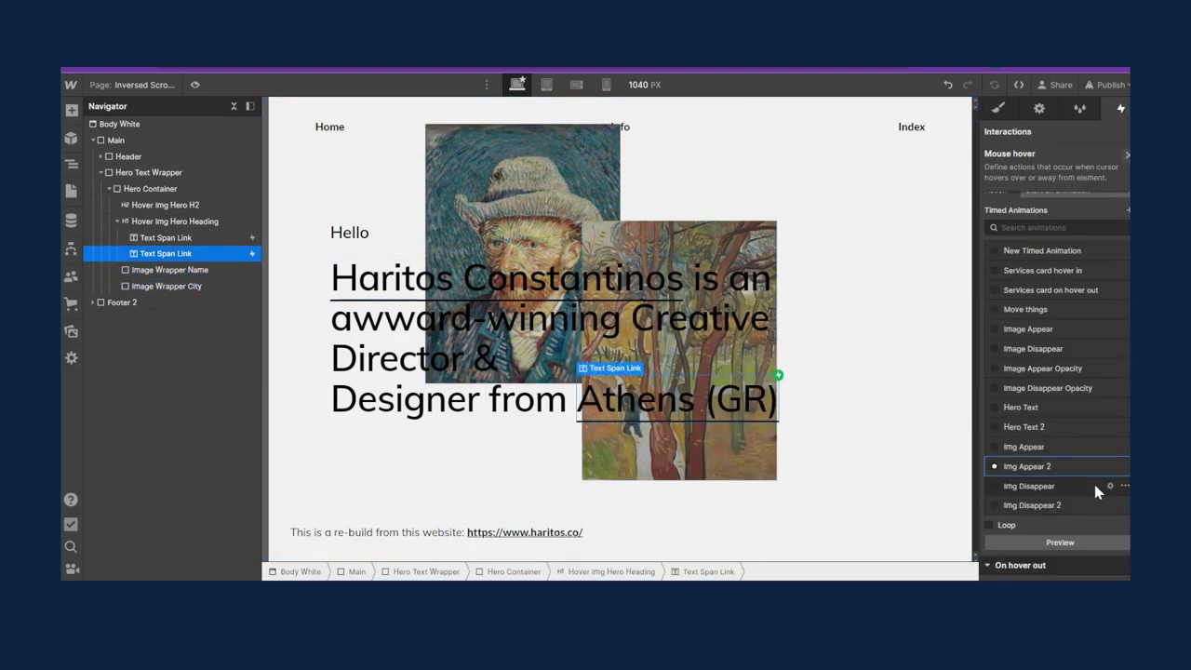
Set the hover-out action to Start an animation, assign Img Disappear 2 and open it for editing
scroll(1080, 483, "down", 3)
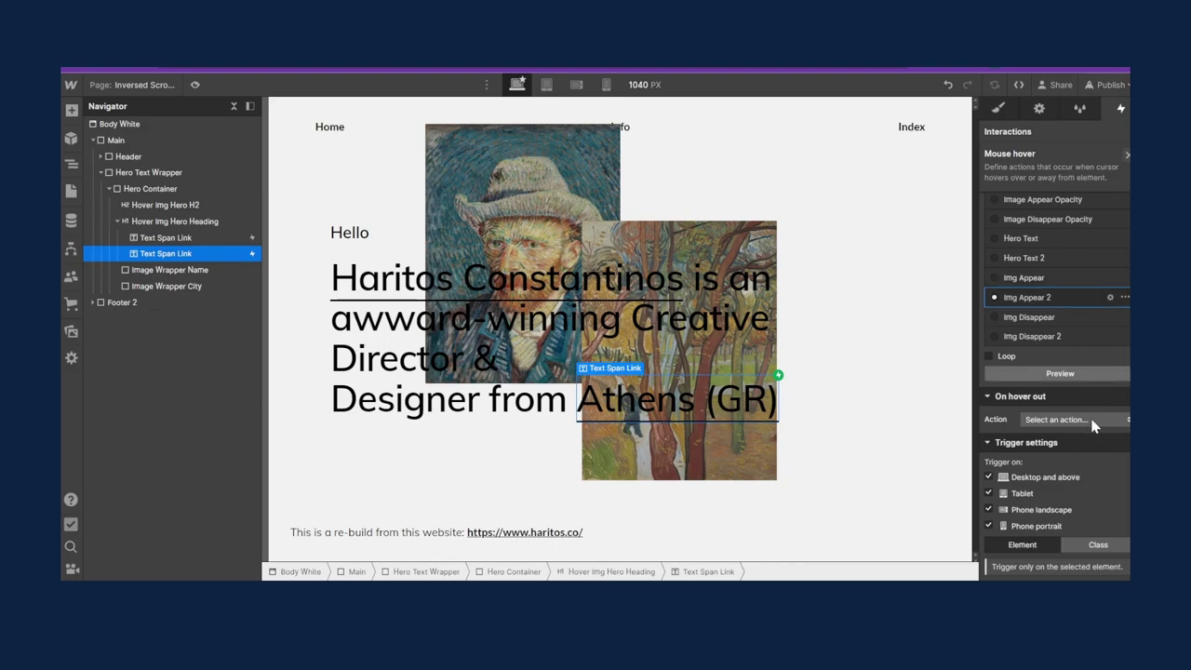
left_click(1036, 421)
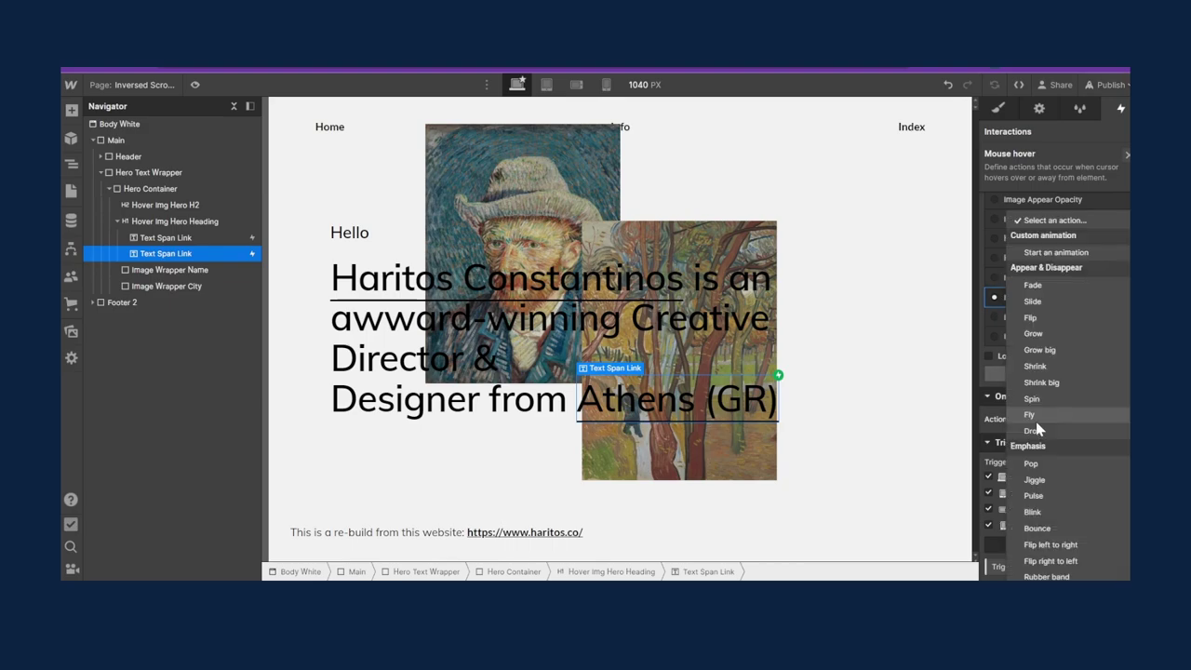
left_click(1057, 253)
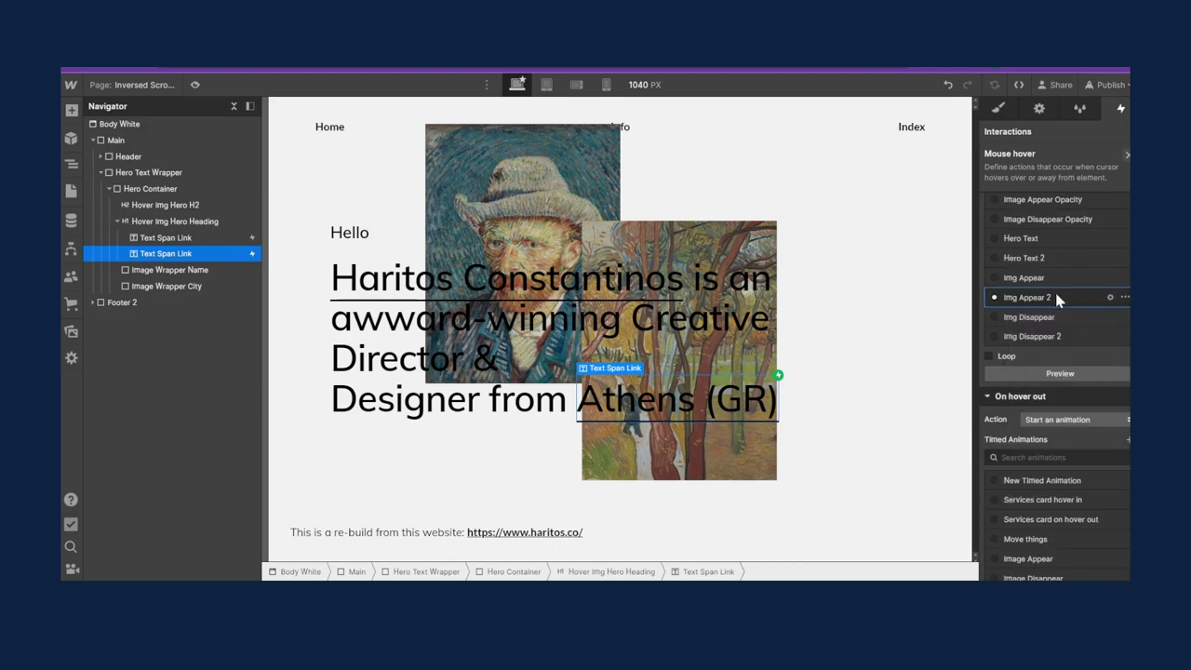
scroll(1061, 391, "down", 3)
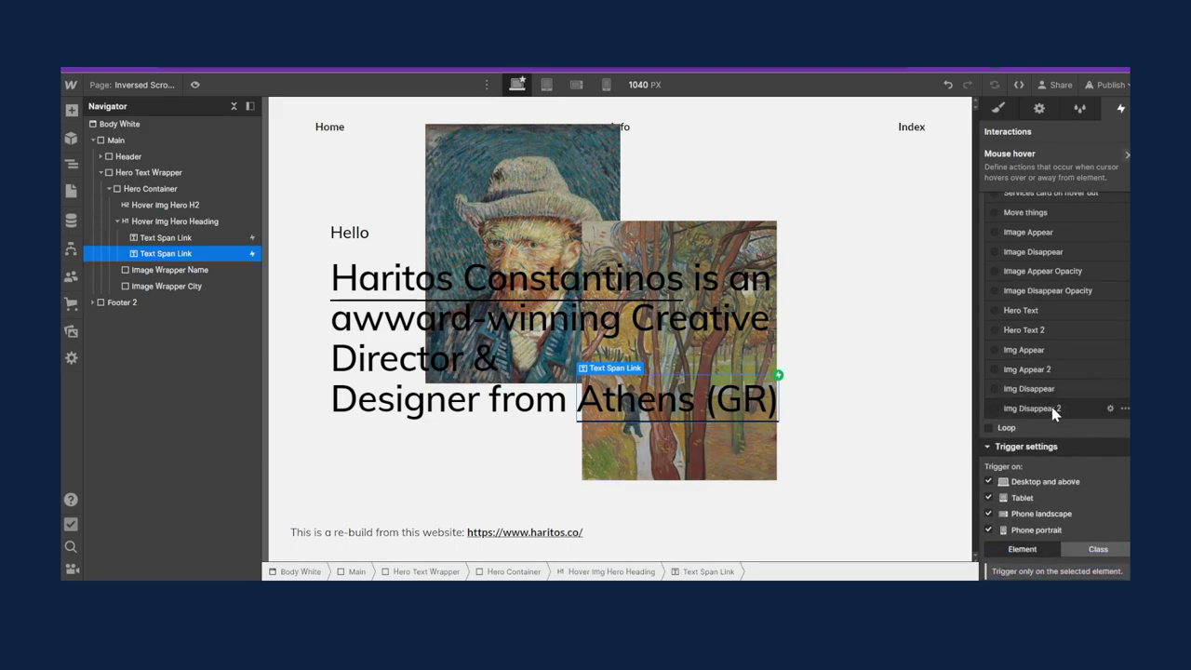
left_click(1056, 408)
left_click(1110, 407)
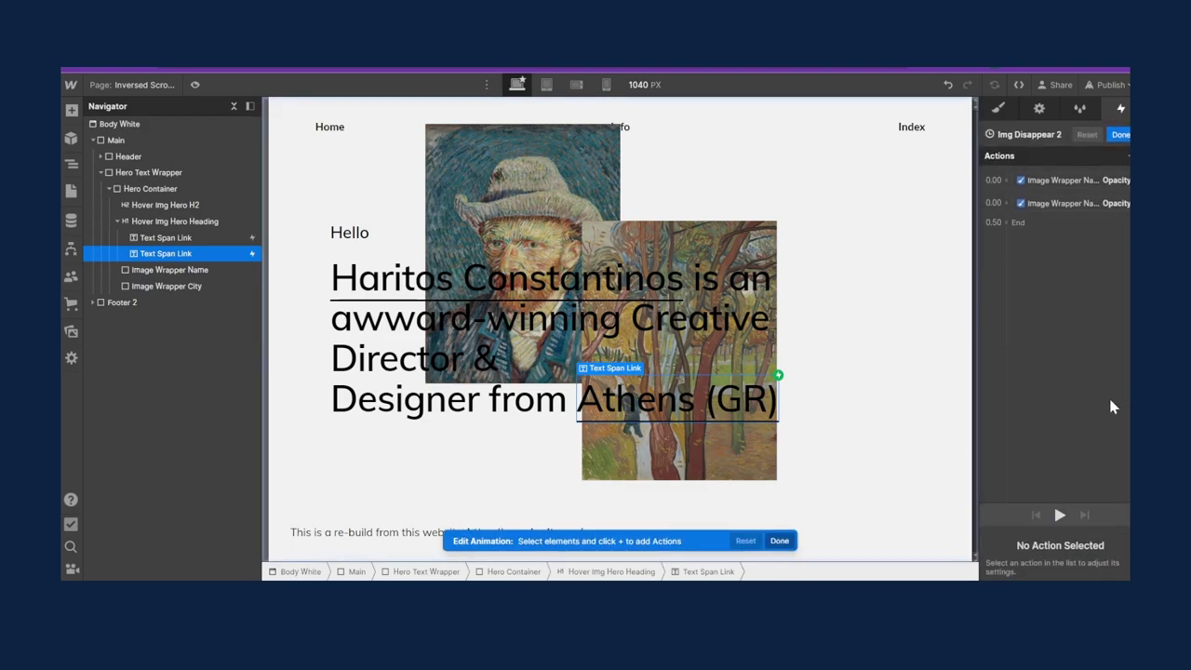
Change the target of both Opacity actions in Img Disappear 2 to Image Wrapper City and save the animation
left_click(1072, 179)
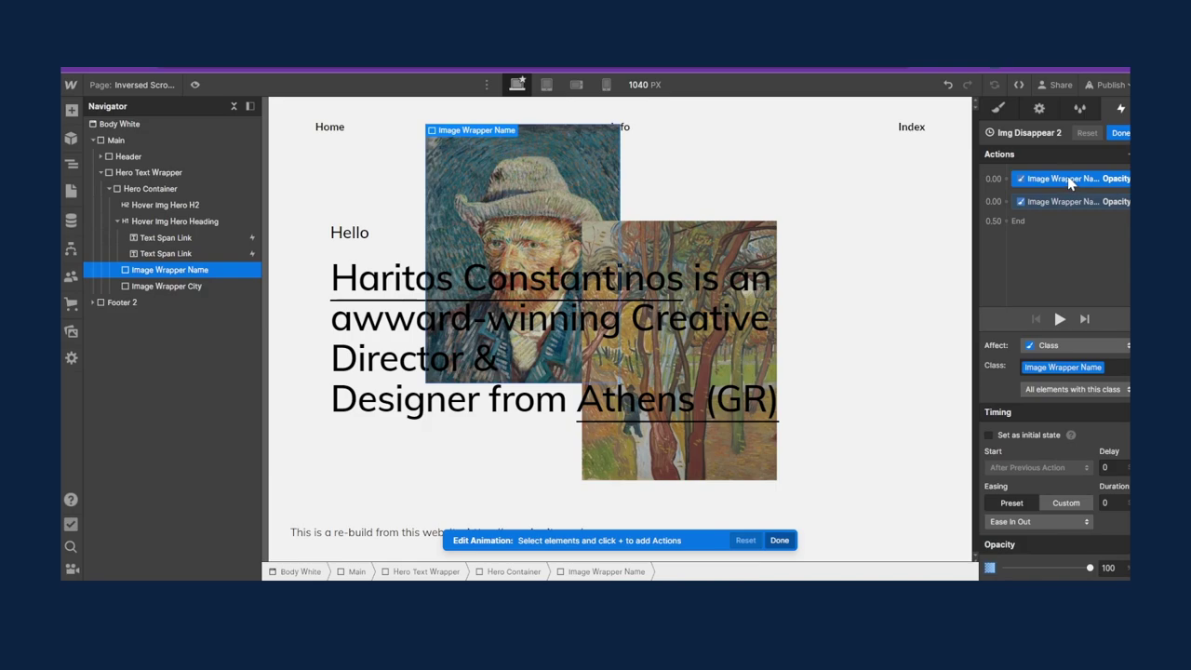
right_click(1068, 176)
left_click(1086, 206)
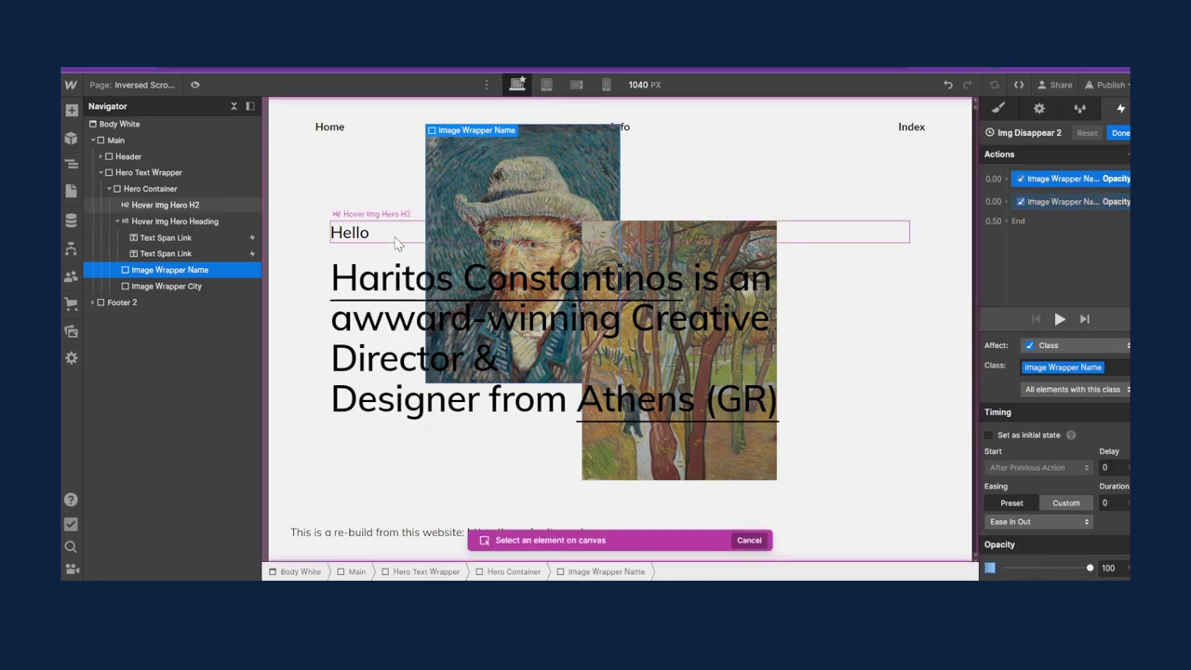
left_click(219, 286)
right_click(1035, 203)
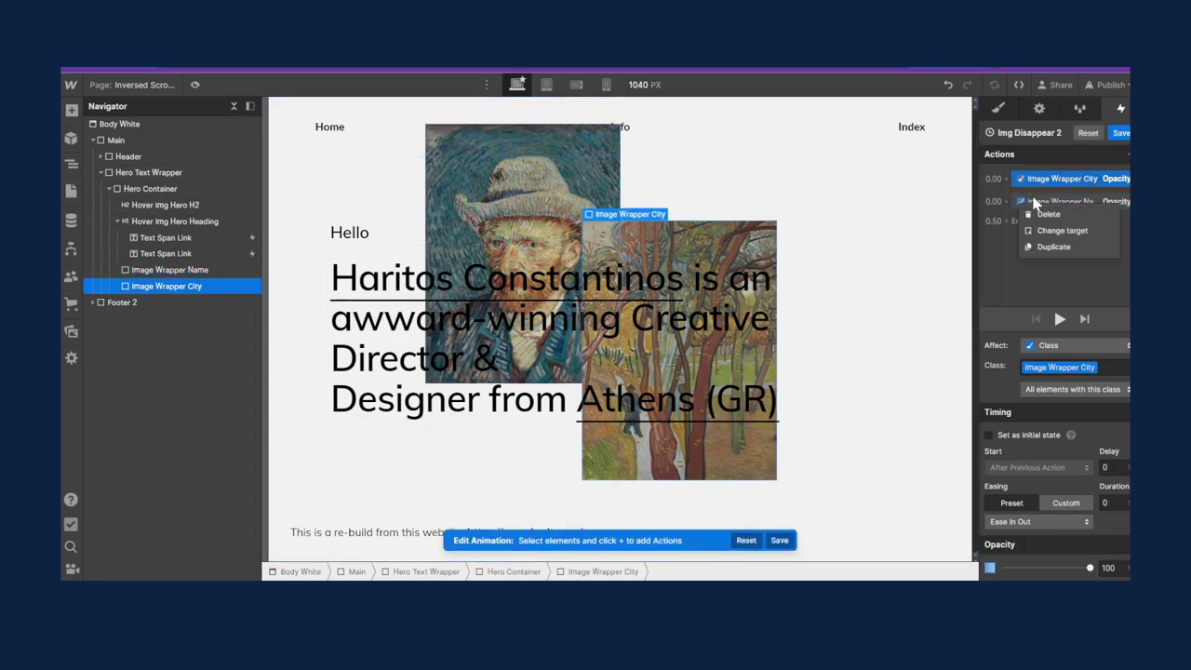
left_click(1025, 202)
right_click(1026, 205)
left_click(1044, 233)
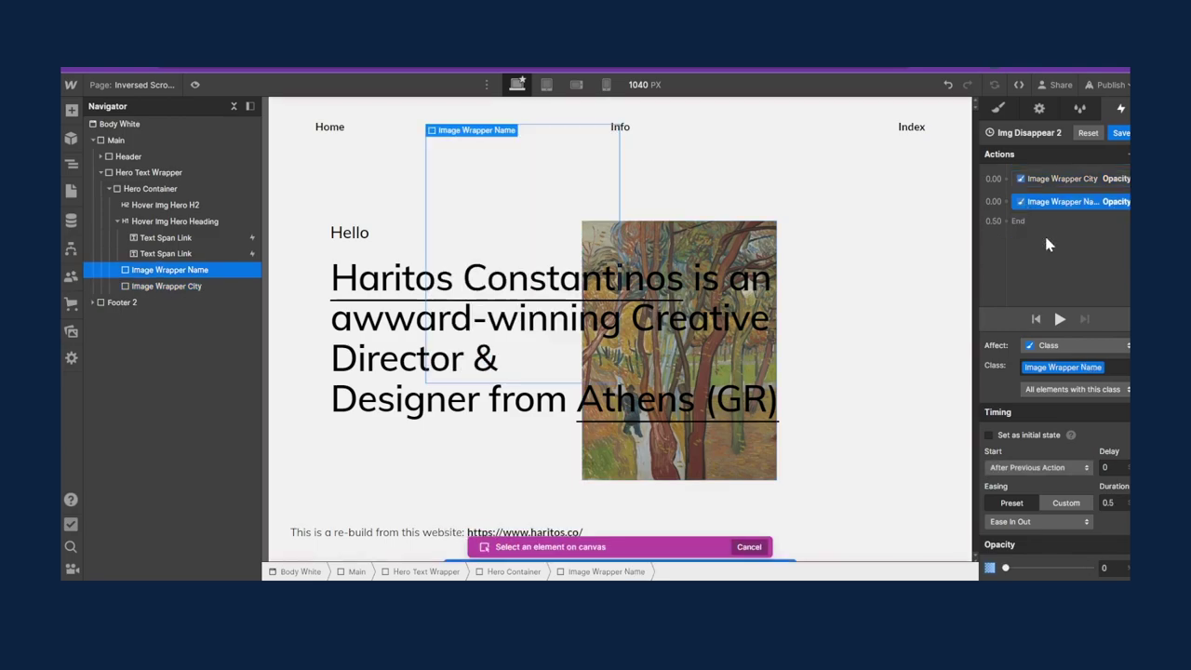
left_click(223, 287)
left_click(1121, 133)
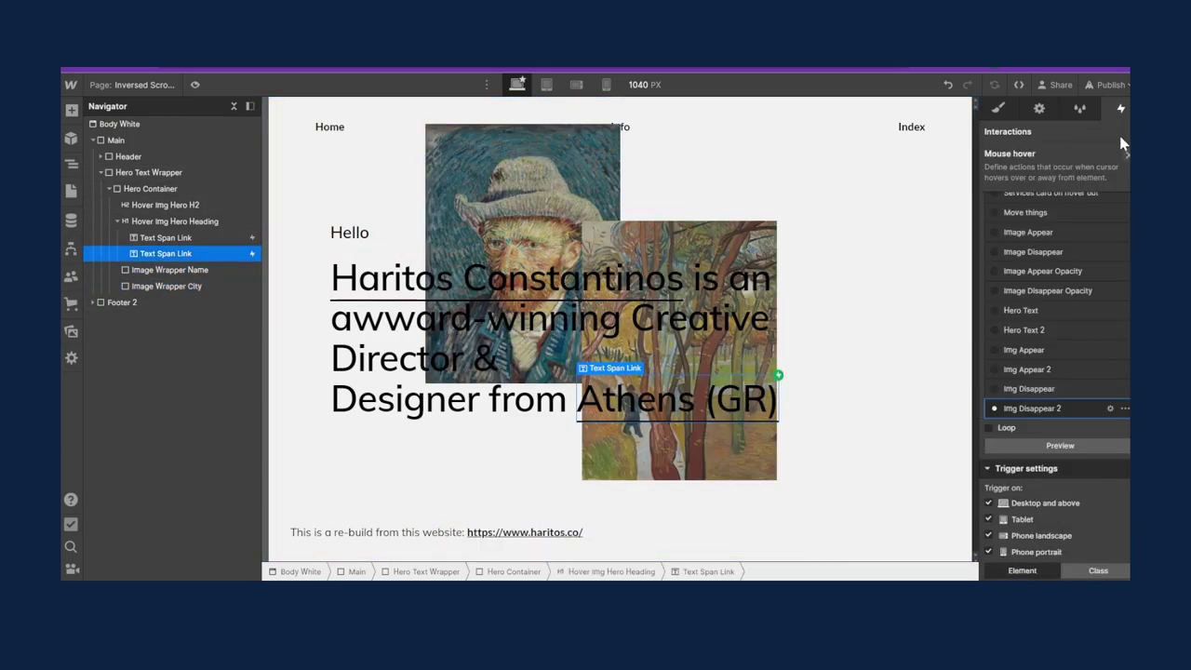
Add a Mouse move over element trigger to the "Athens (GR)" text span with the Play mouse animation action
left_click(1126, 156)
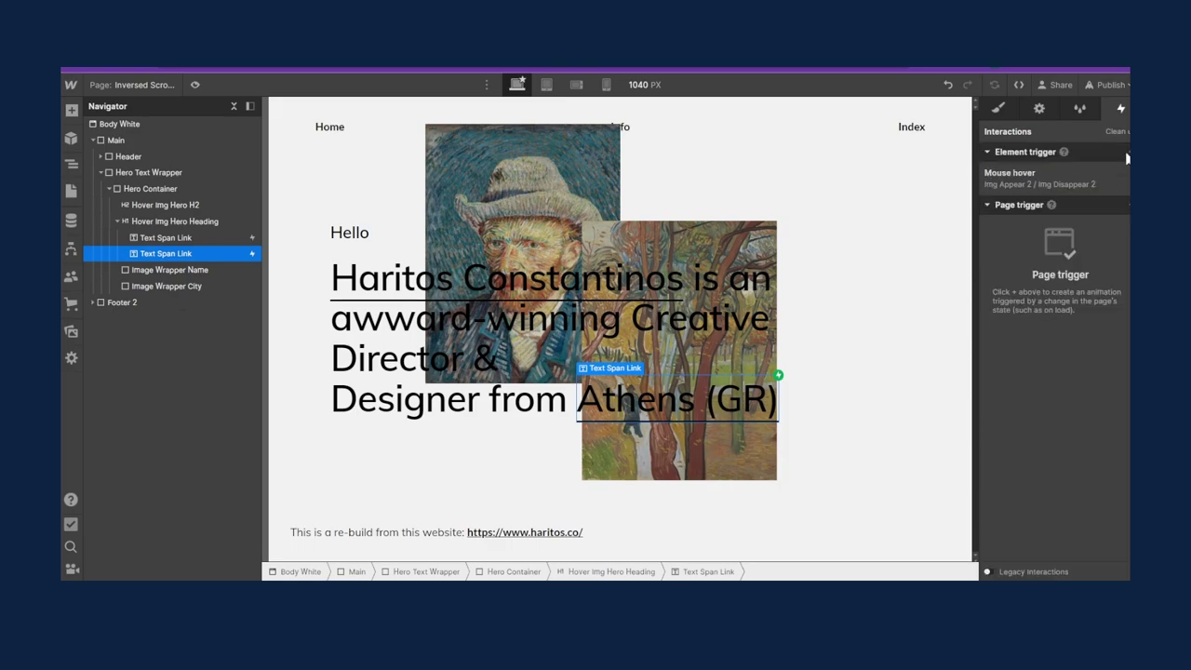
left_click(1125, 152)
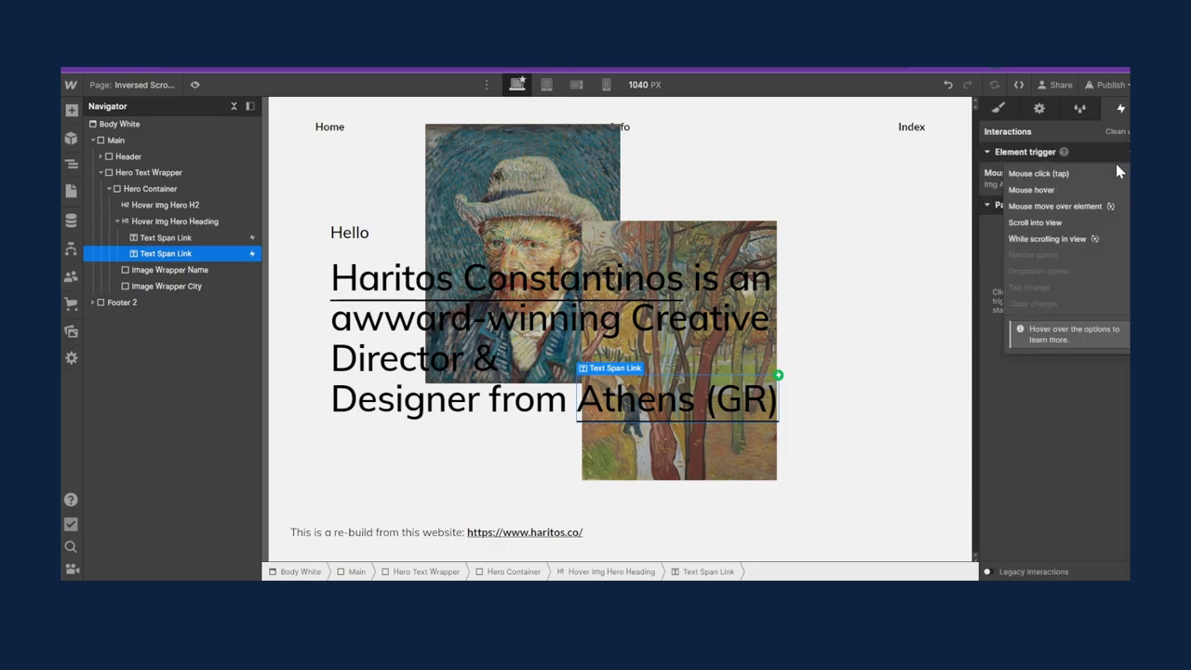
left_click(1103, 203)
left_click(1110, 224)
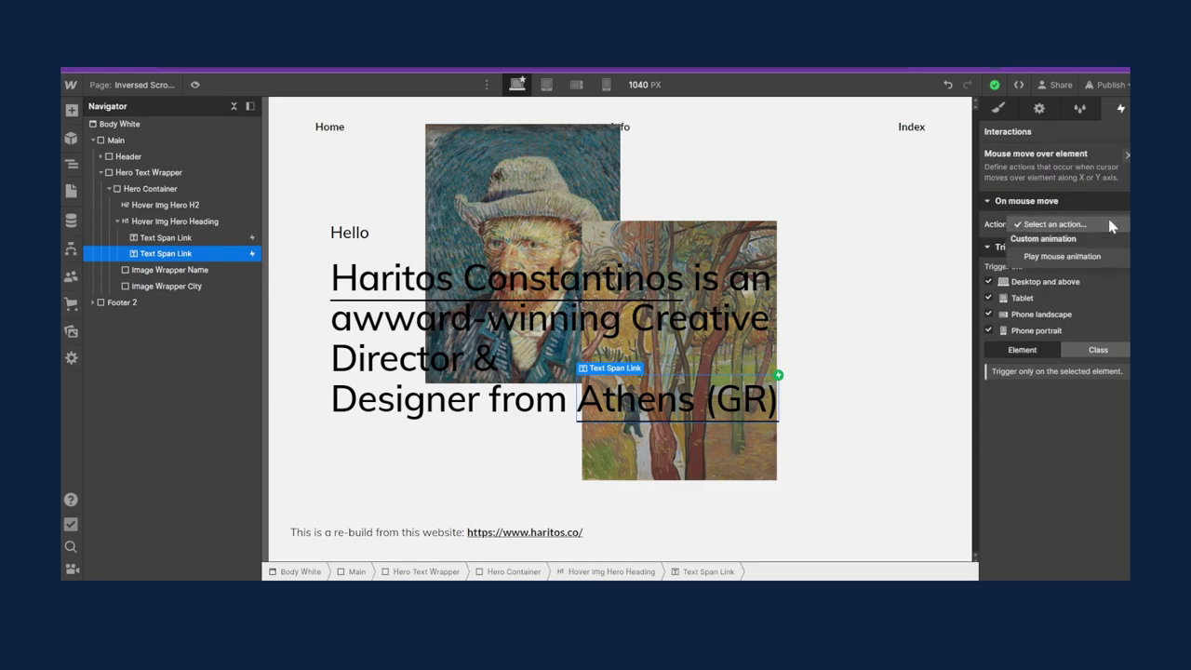
left_click(1099, 253)
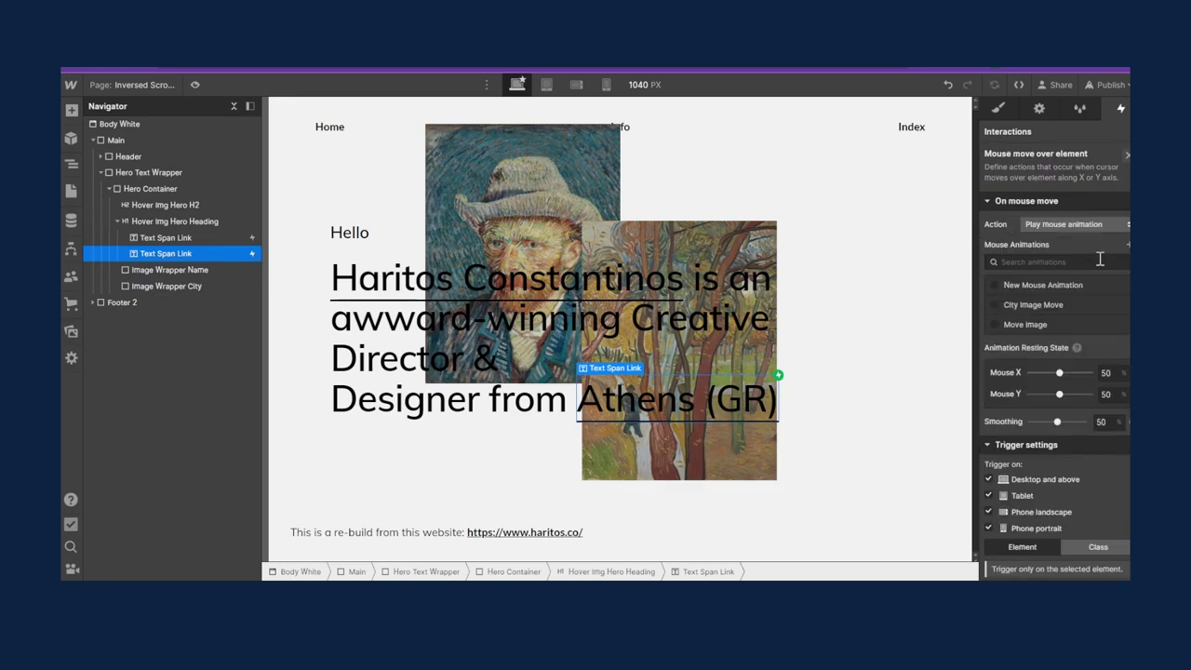
Duplicate the Move Image mouse animation, assign the copy to the "Athens (GR)" span and open it for editing
left_click(1124, 324)
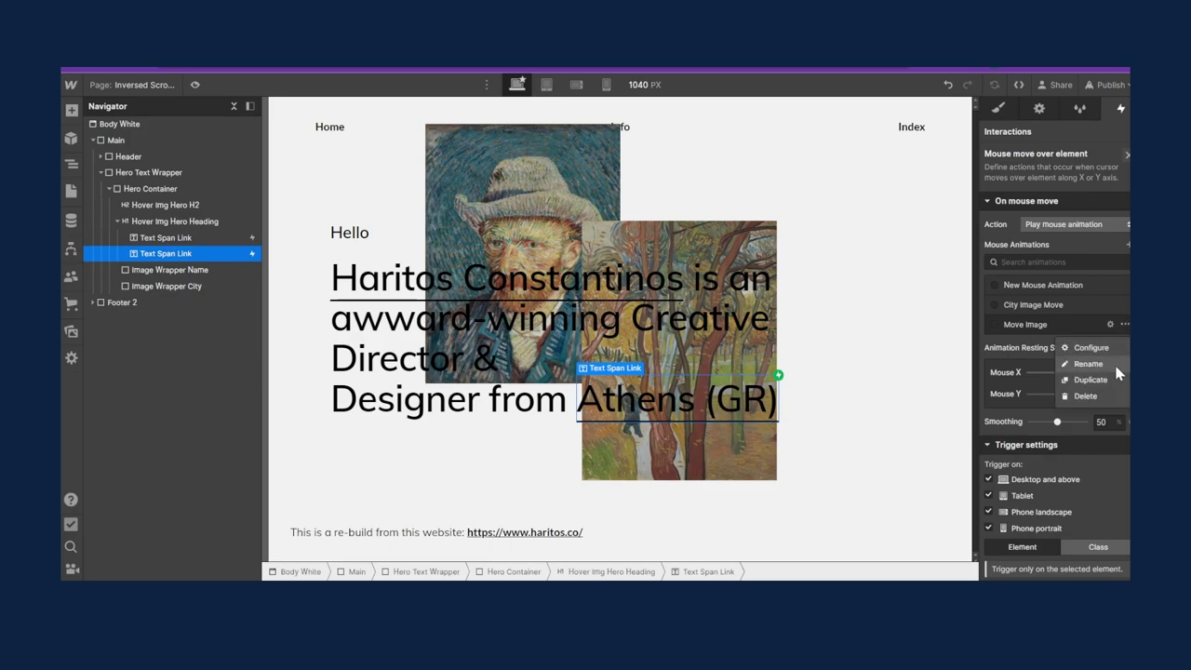
left_click(1108, 381)
left_click(1073, 345)
left_click(1109, 343)
Change the target of both Mouse X Move actions in Move Image 2 to Image Wrapper City
left_click(1077, 180)
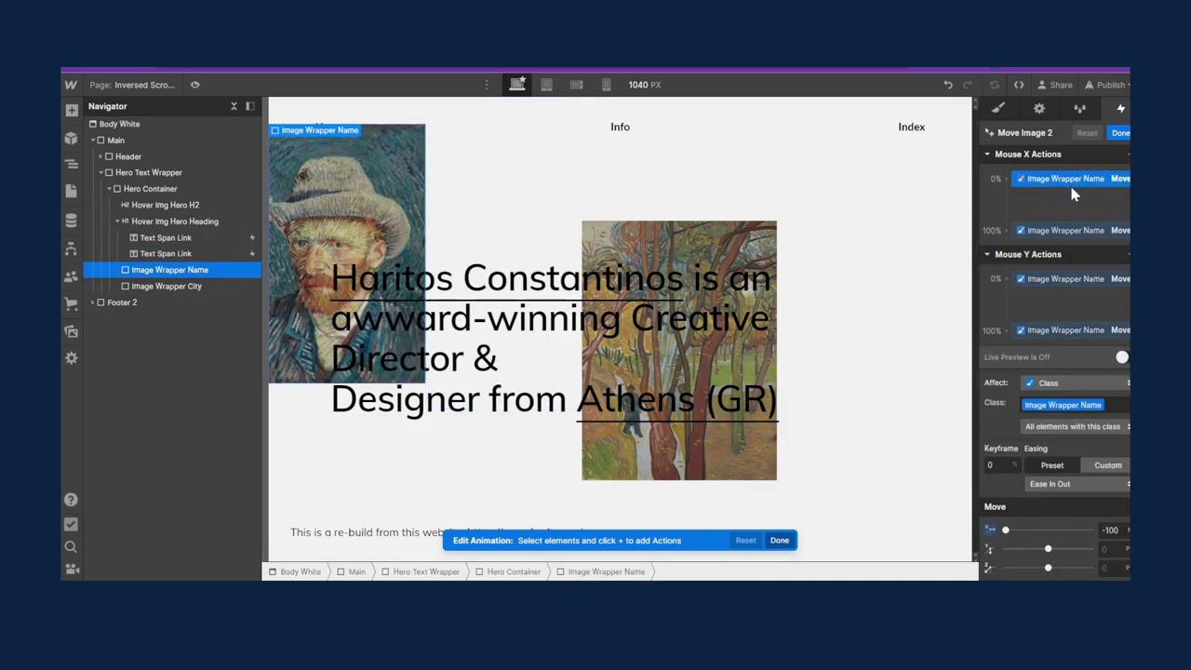
left_click(1049, 181)
left_click(1058, 216)
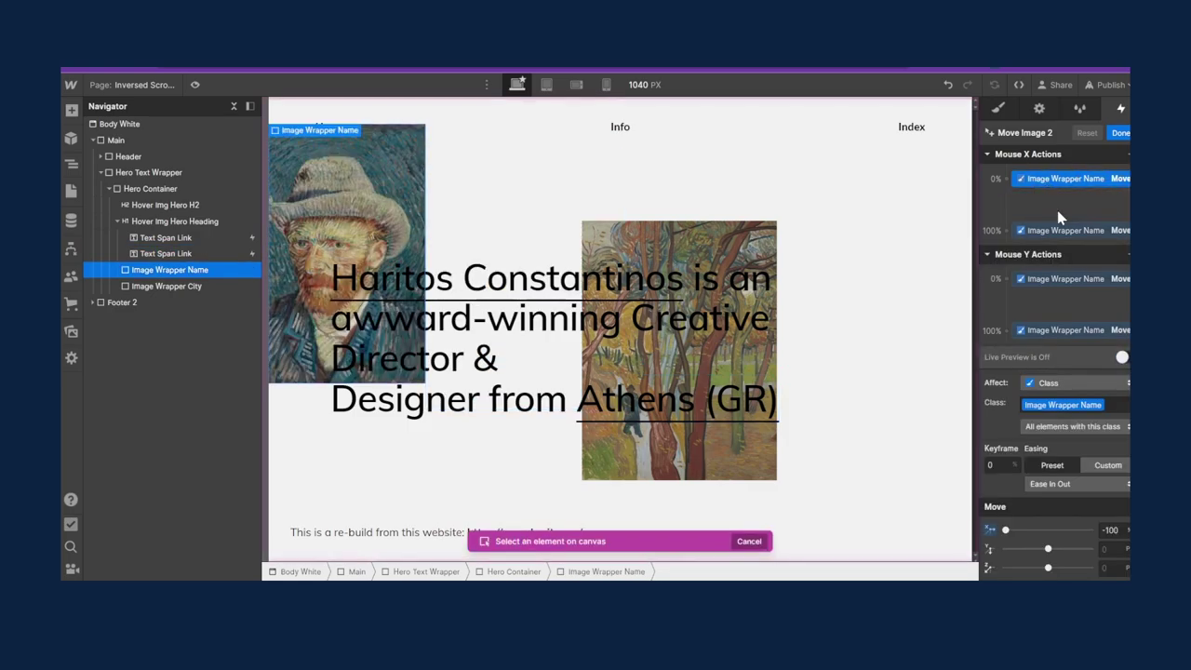
left_click(244, 288)
left_click(1046, 230)
left_click(1060, 234)
left_click(1082, 268)
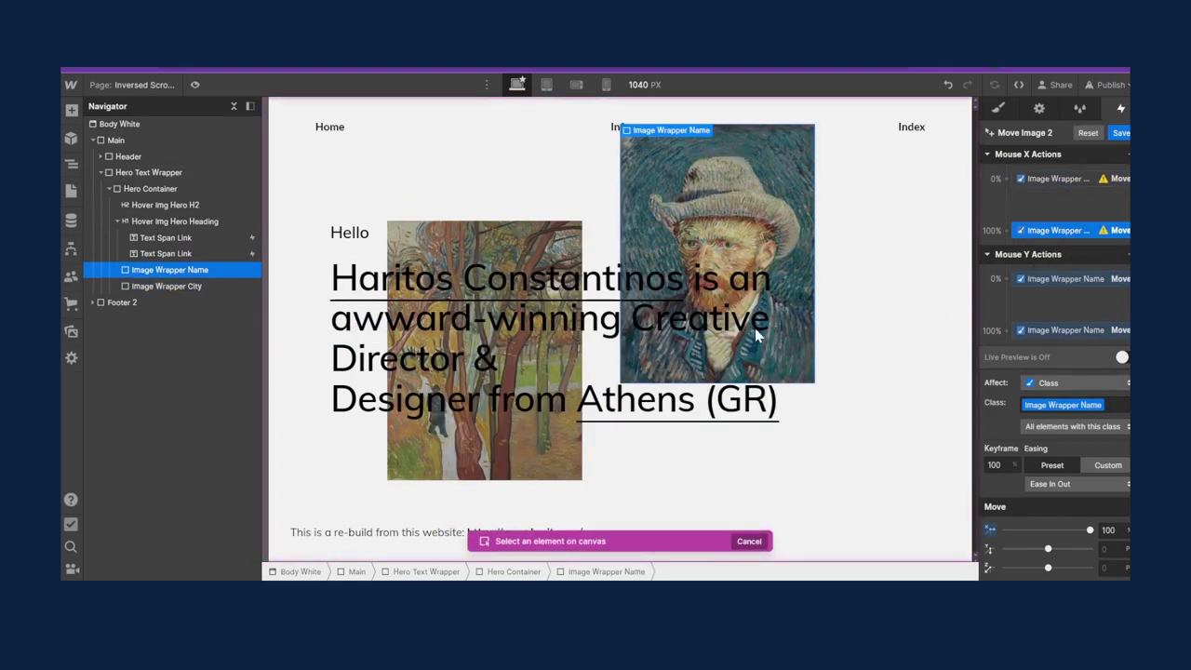
left_click(187, 286)
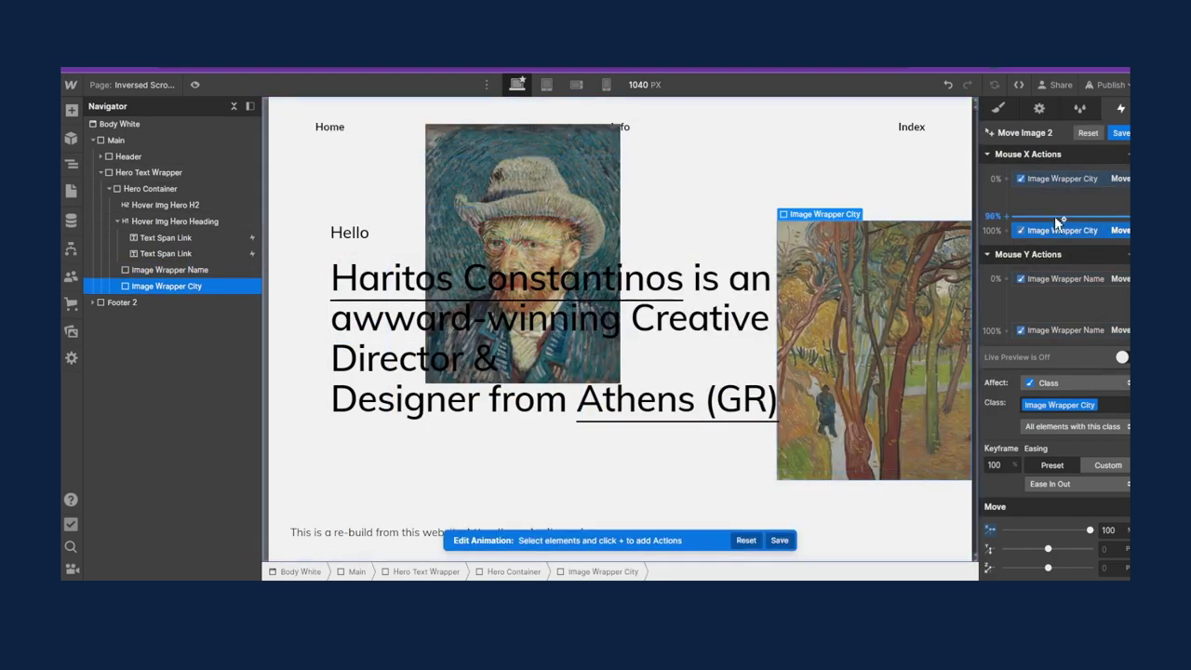
Change the target of both Mouse Y Move actions in Move Image 2 to Image Wrapper City and save the animation
right_click(1061, 278)
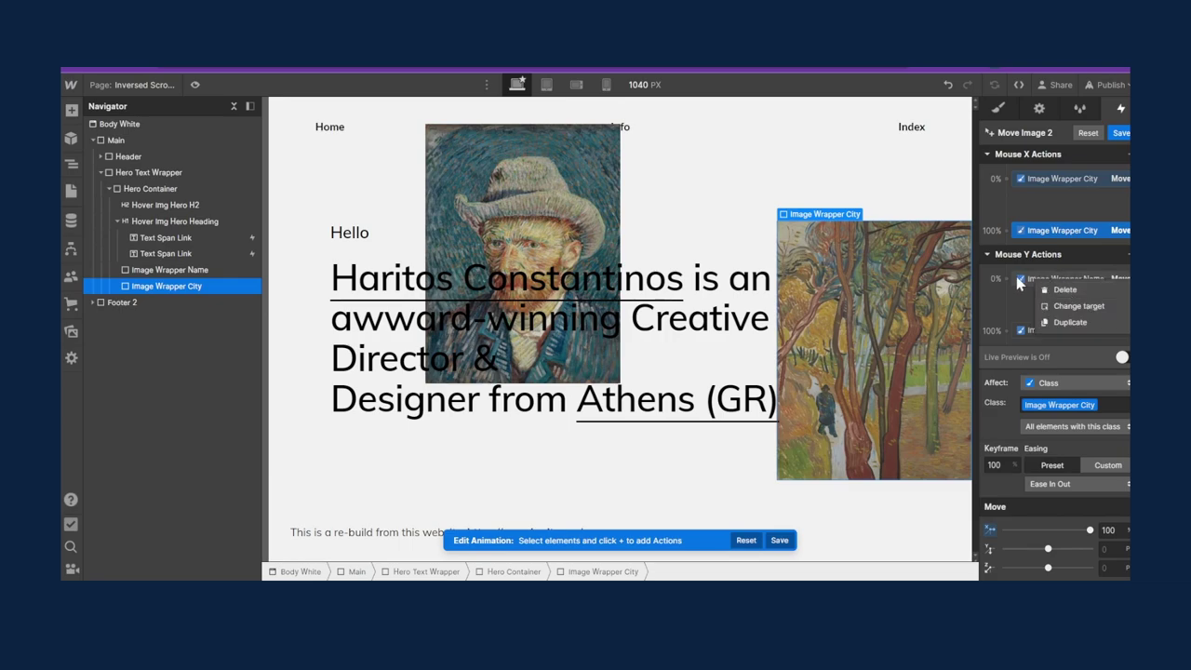
left_click(1034, 280)
right_click(1034, 280)
left_click(1052, 308)
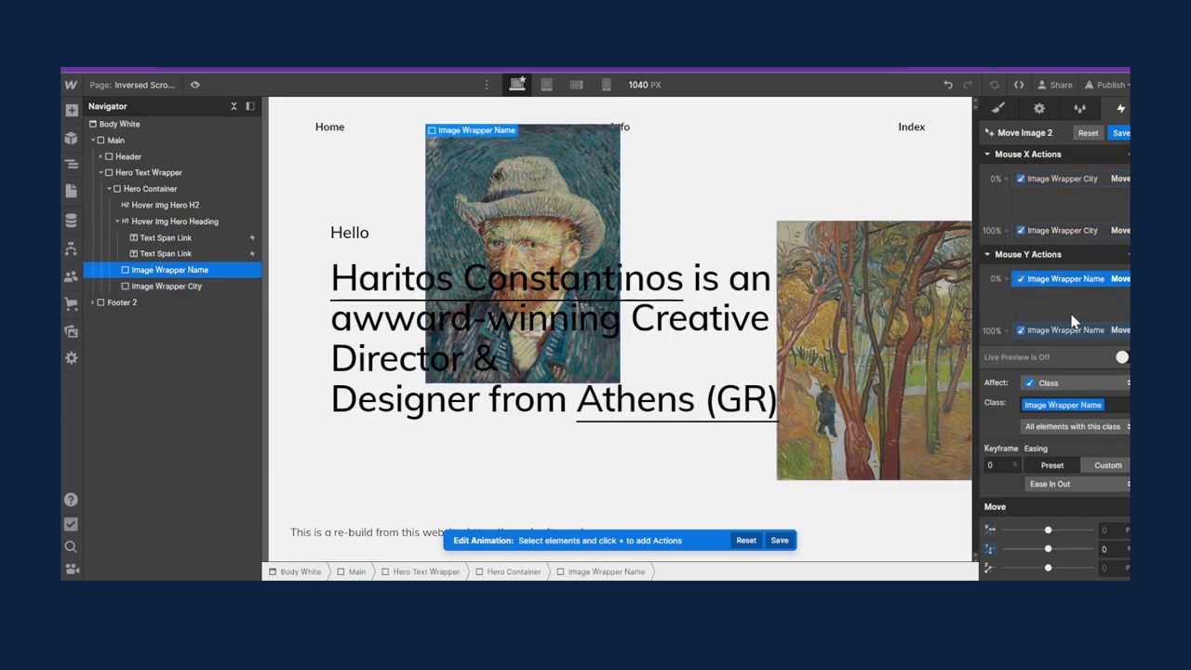
left_click(188, 286)
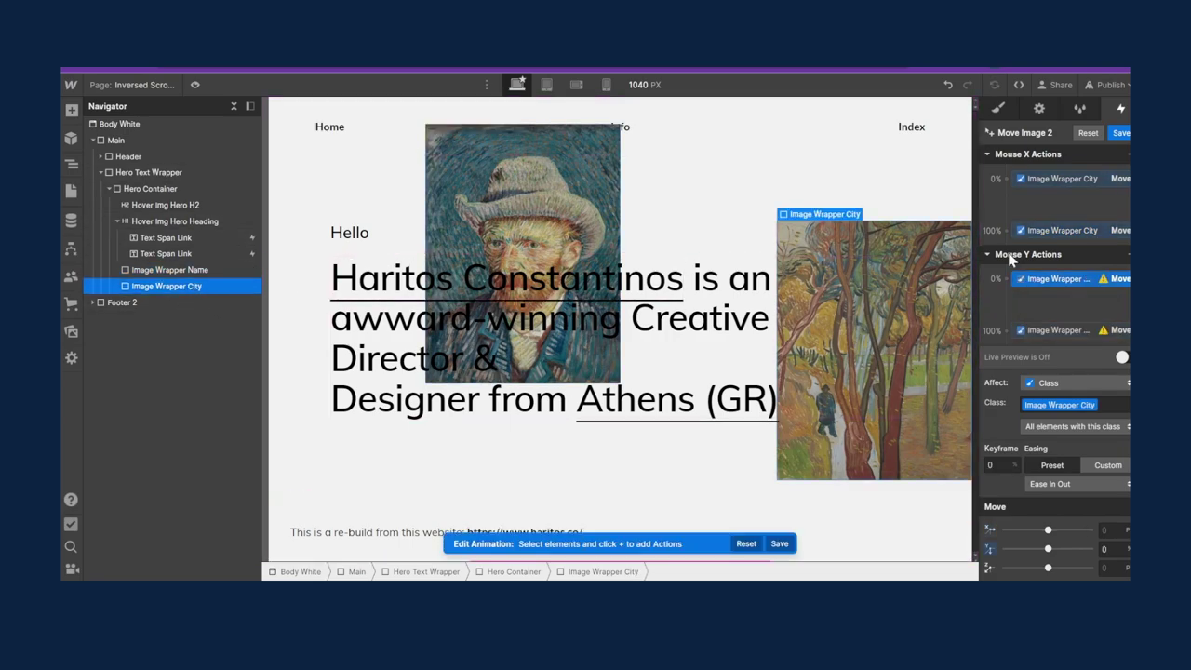
left_click(1063, 330)
right_click(1067, 331)
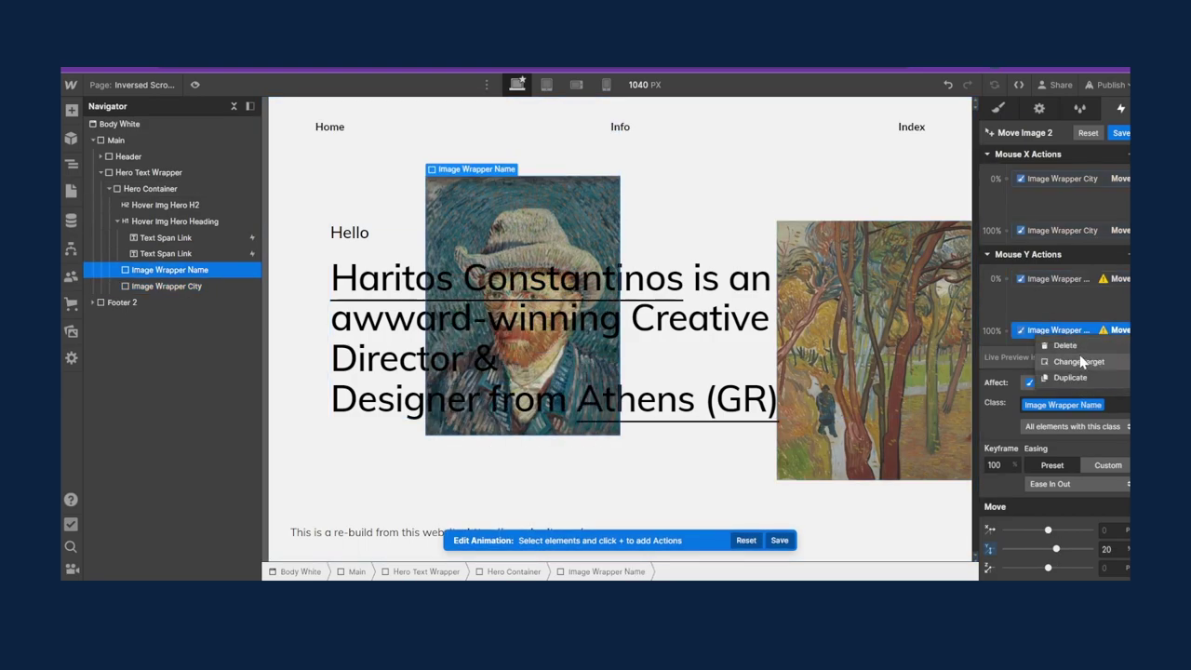
left_click(1080, 357)
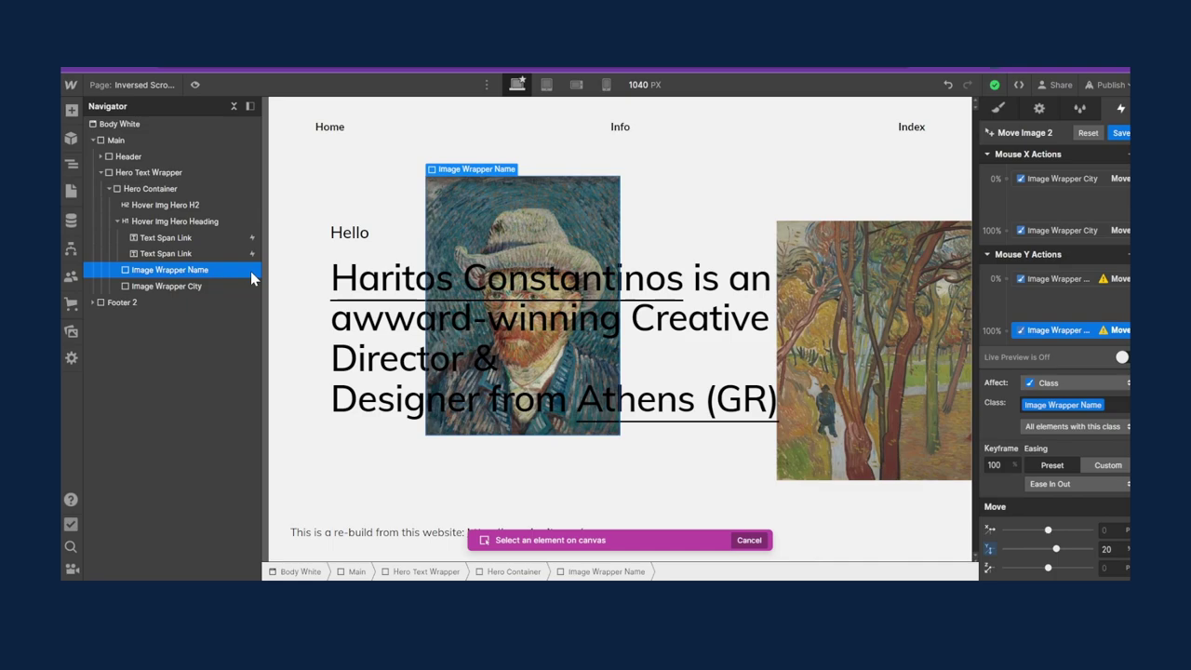
left_click(239, 286)
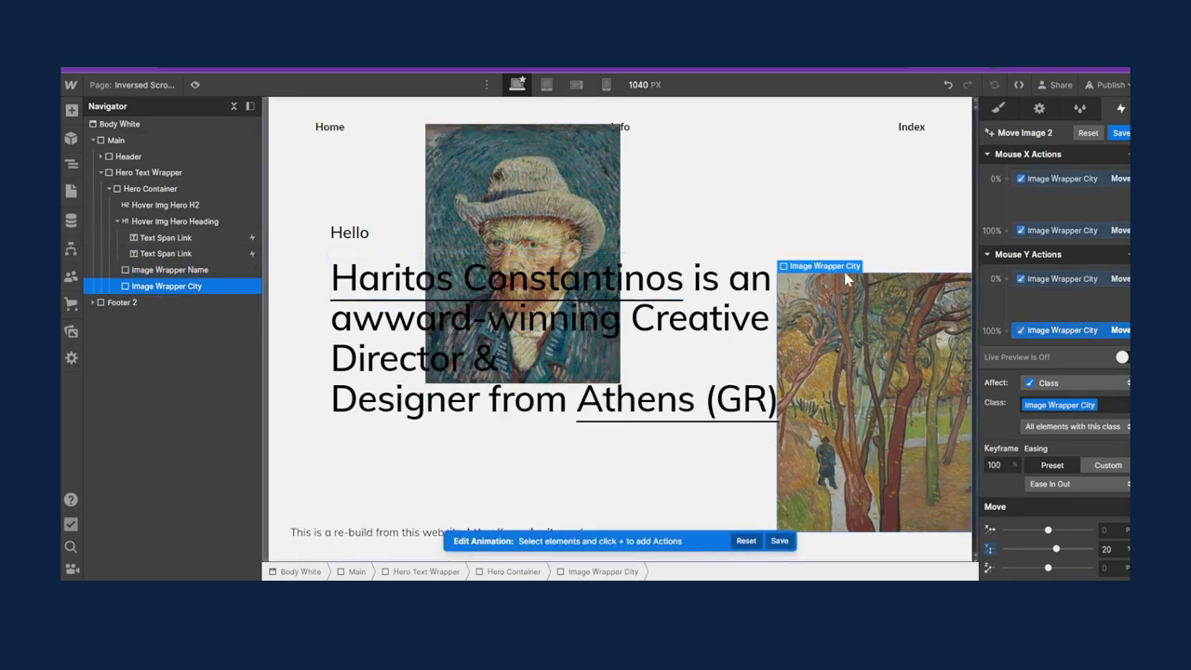
left_click(1119, 133)
Preview the page to test the image hover effects on the heading's underlined spans, and return to editing
left_click(194, 85)
mouse_move(380, 263)
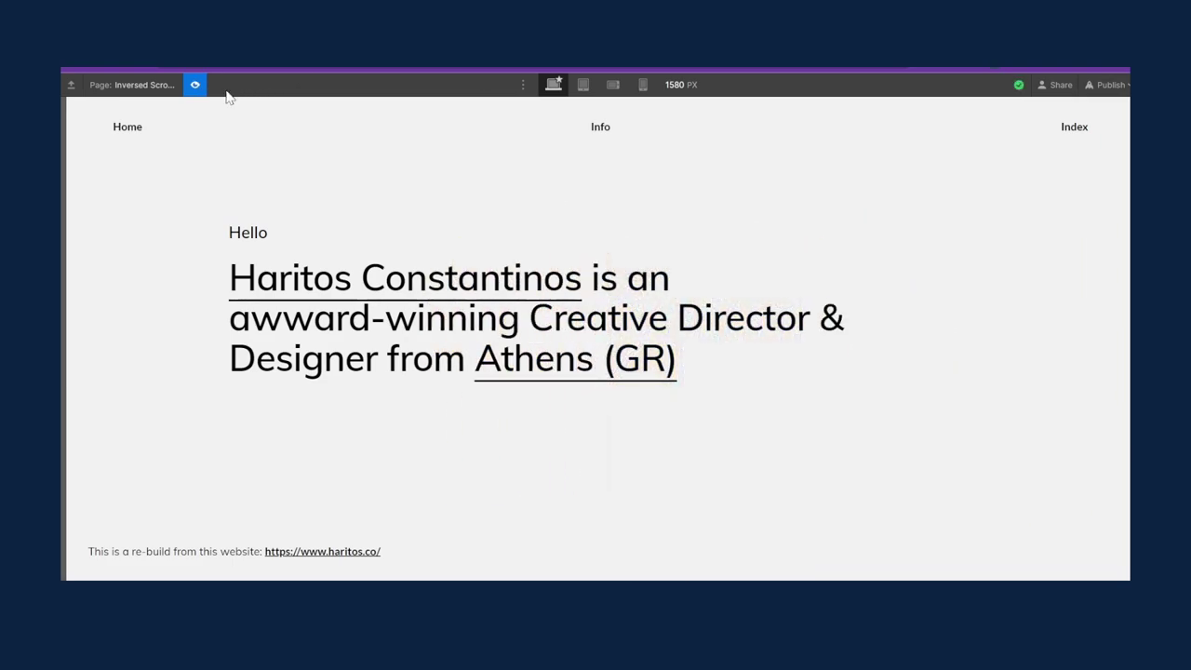
left_click(197, 84)
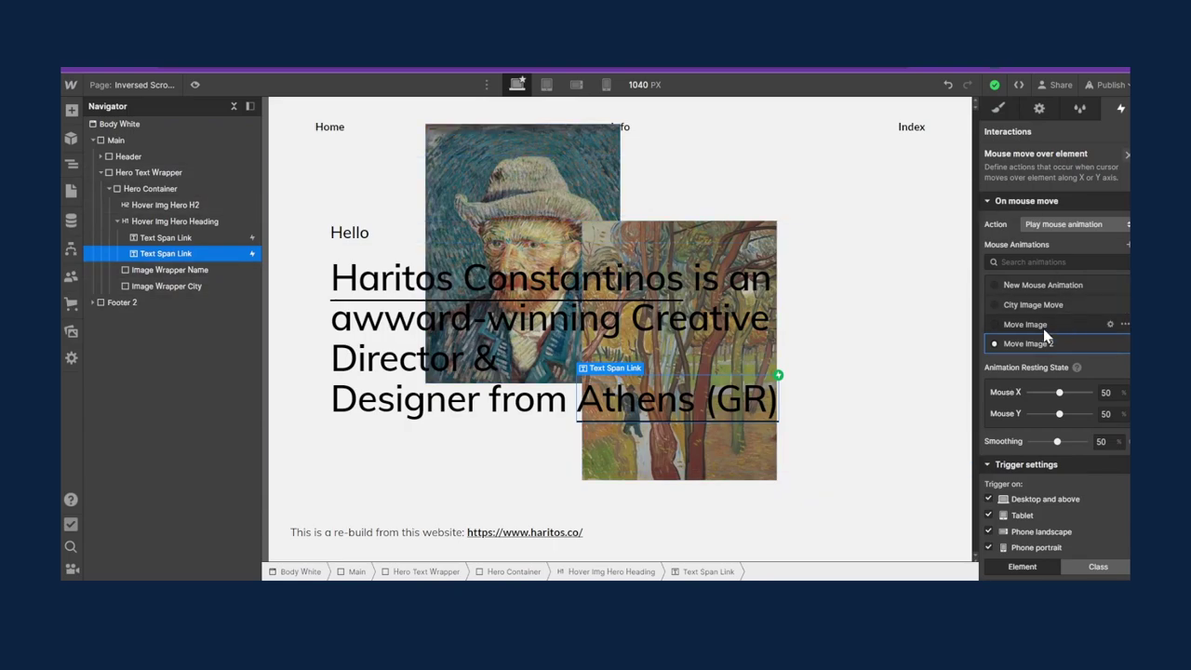
Open the Move Image mouse animation on the hero heading's first underlined text span for editing
left_click(218, 239)
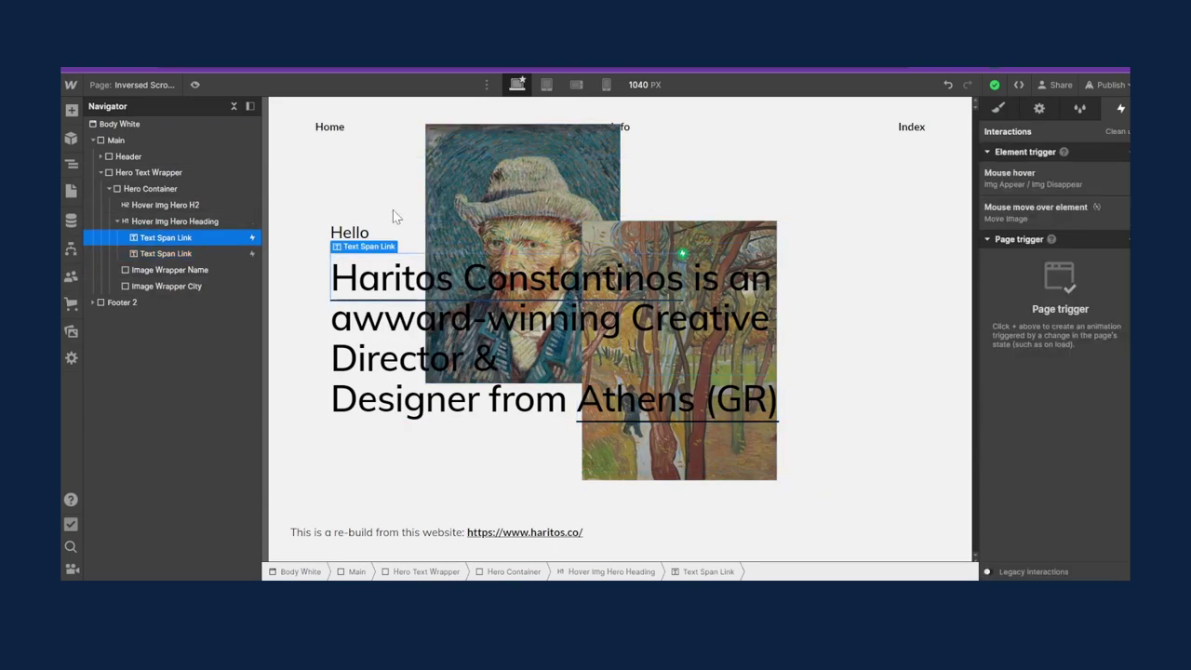
left_click(1067, 176)
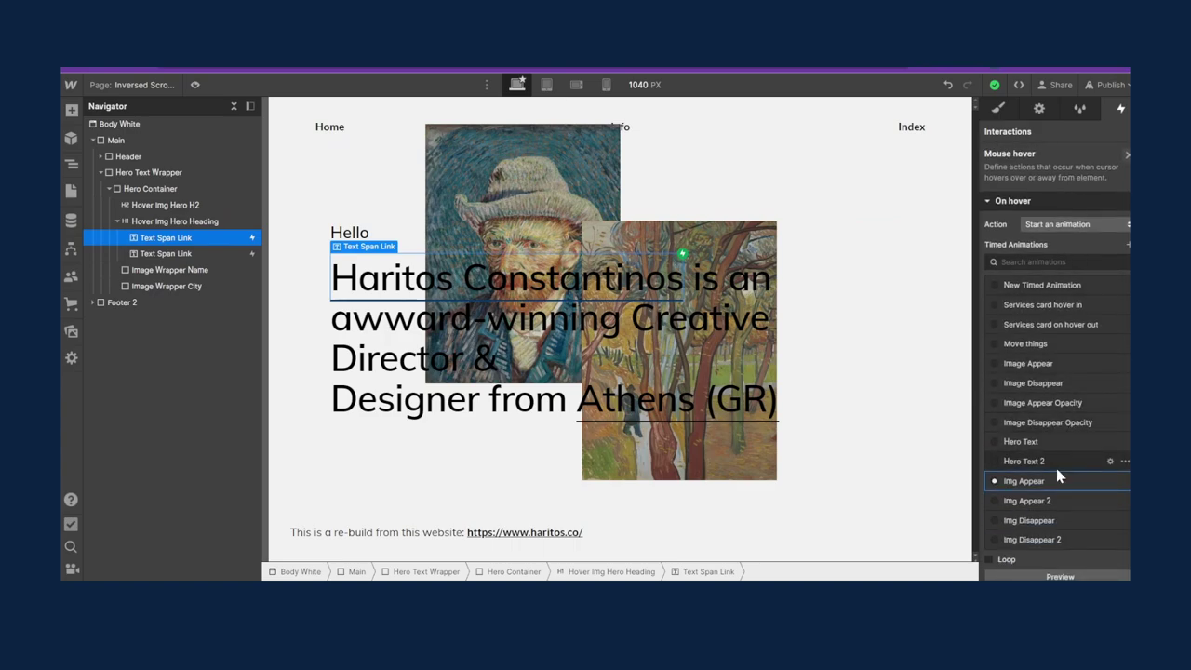
left_click(1125, 158)
left_click(1085, 209)
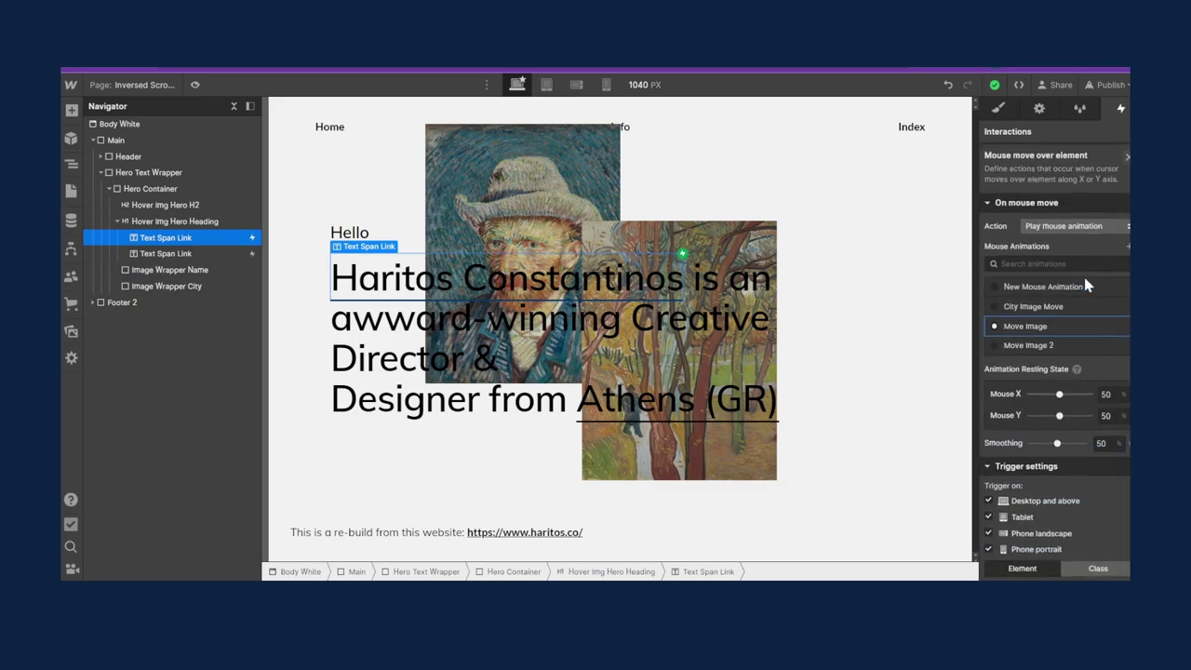
left_click(1064, 330)
Set the X move of the 100% Mouse X action in Move Image to 30%, save the animation and preview it
left_click(1120, 180)
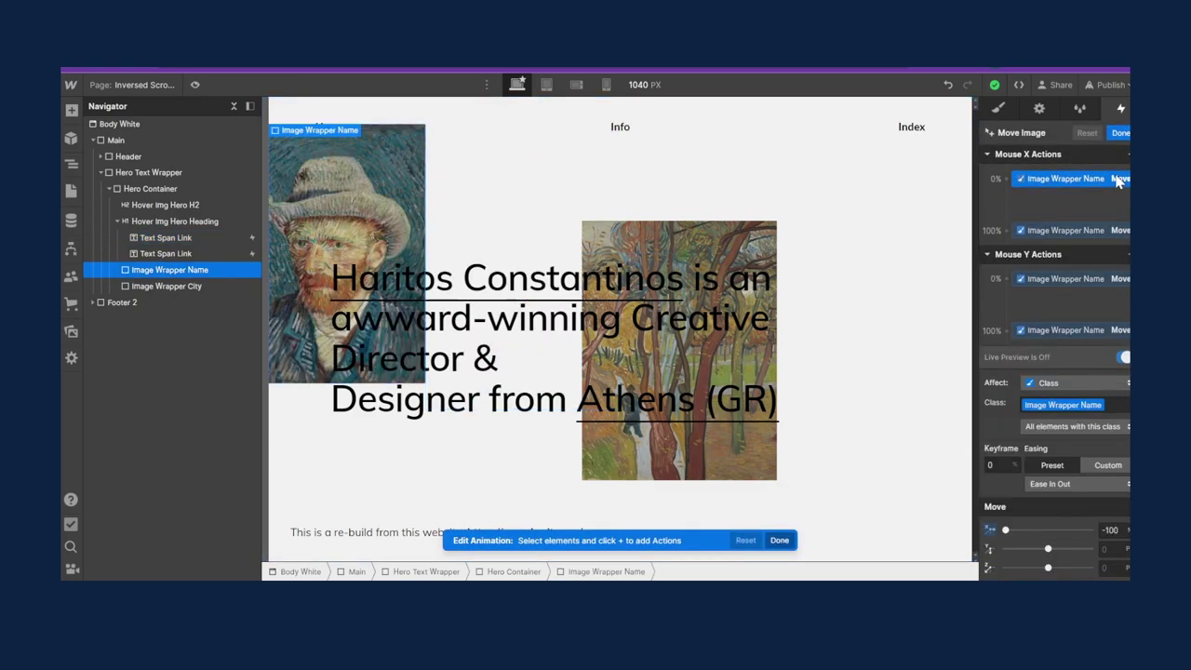
left_click(1117, 233)
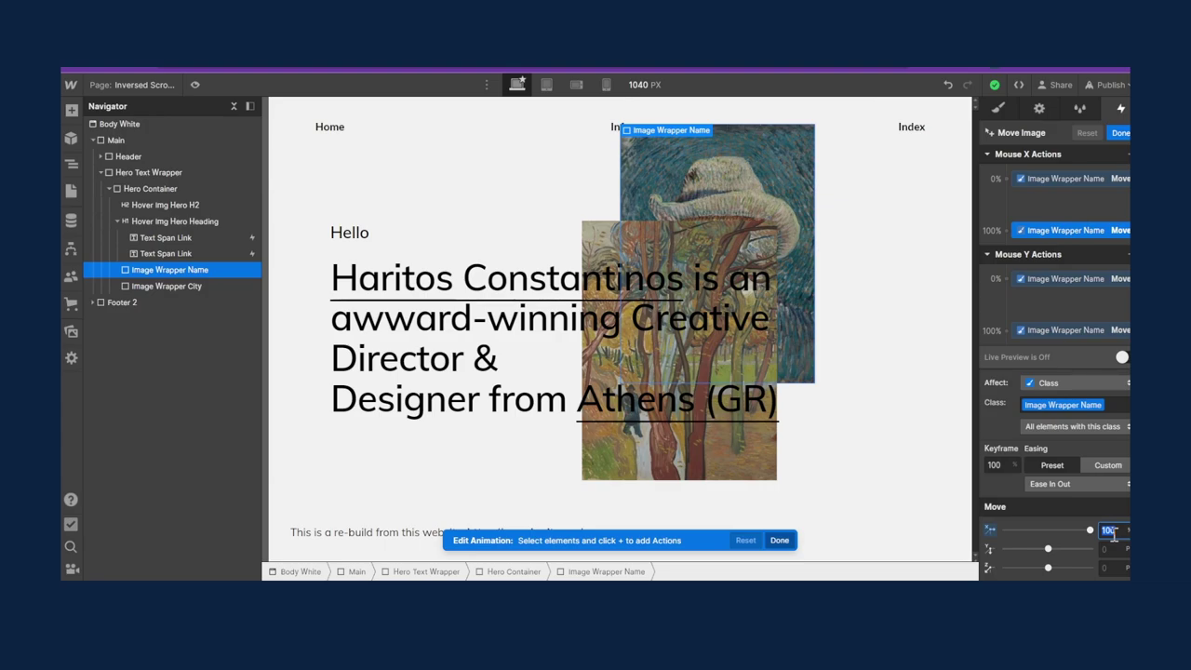
key("shift+Down")
key("shift+Down")
key("shift+Down")
key("shift+Down")
key("shift+Down")
key("shift+Down")
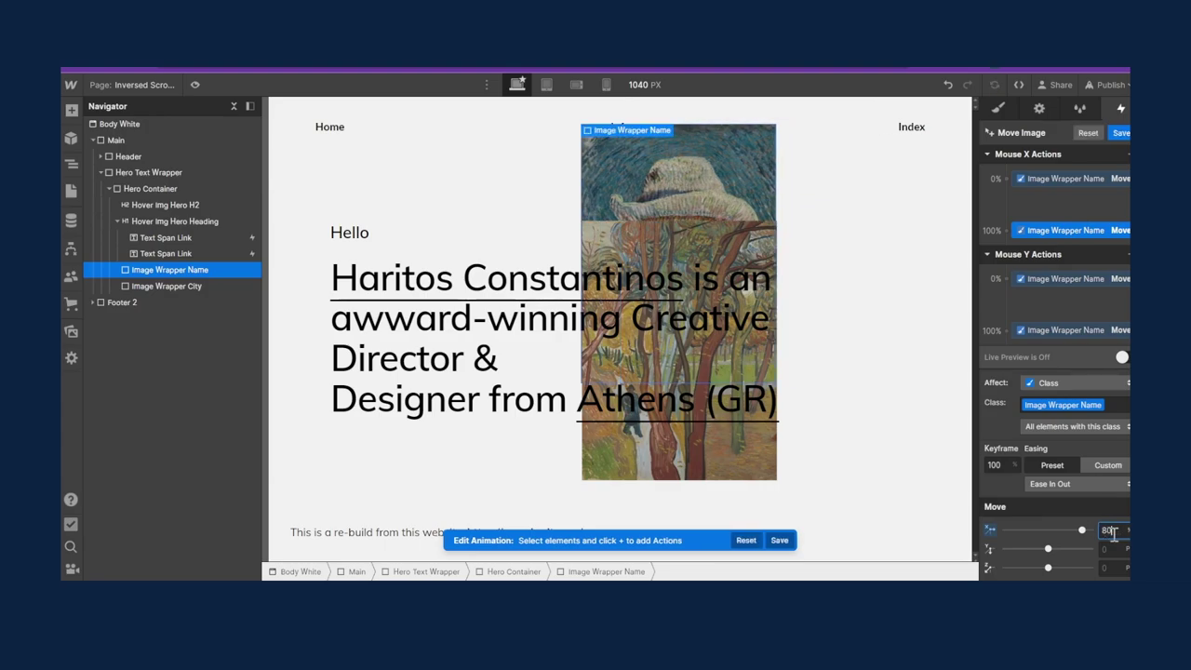
key("shift+Down")
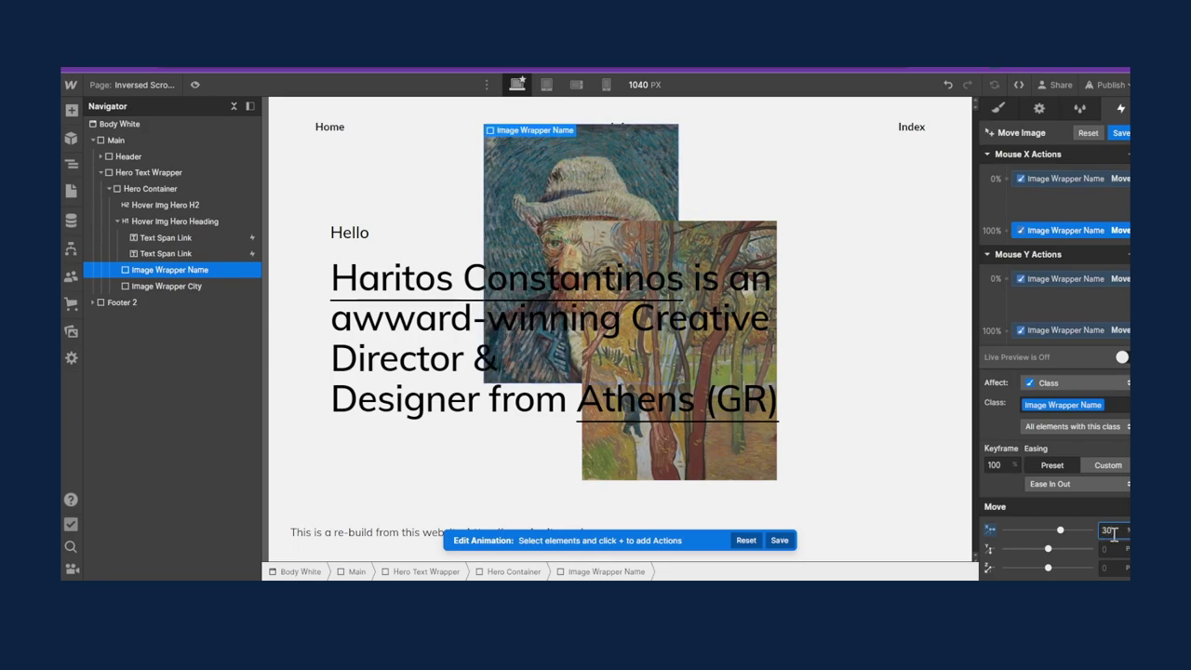
left_click(1056, 282)
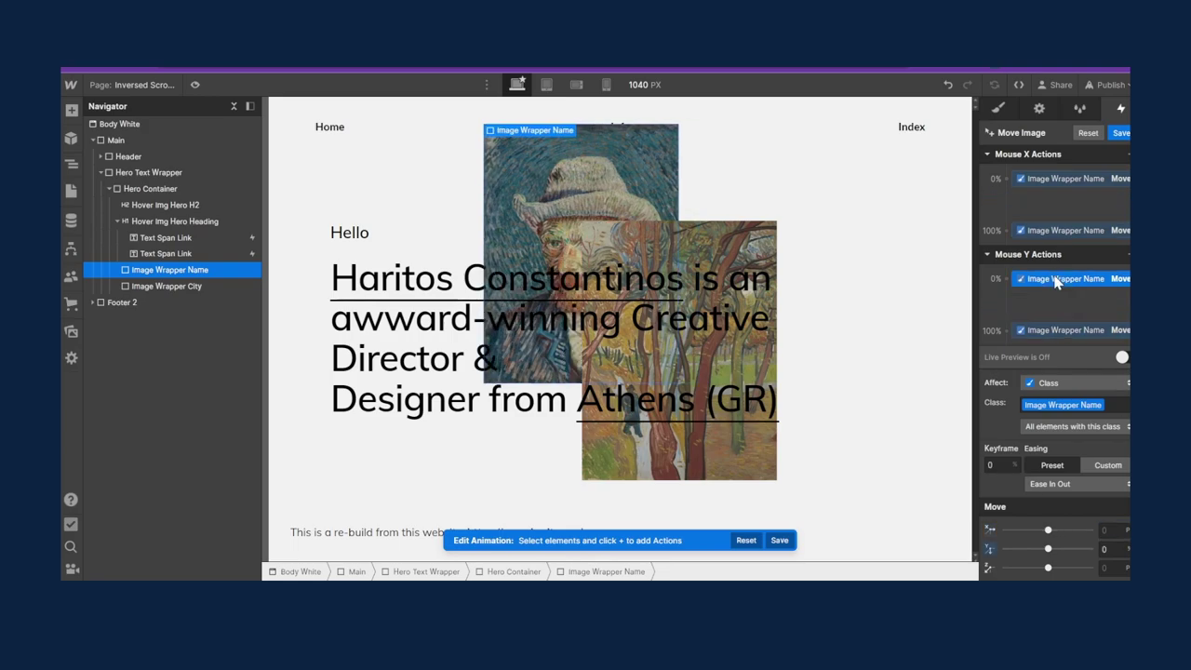
left_click(1056, 332)
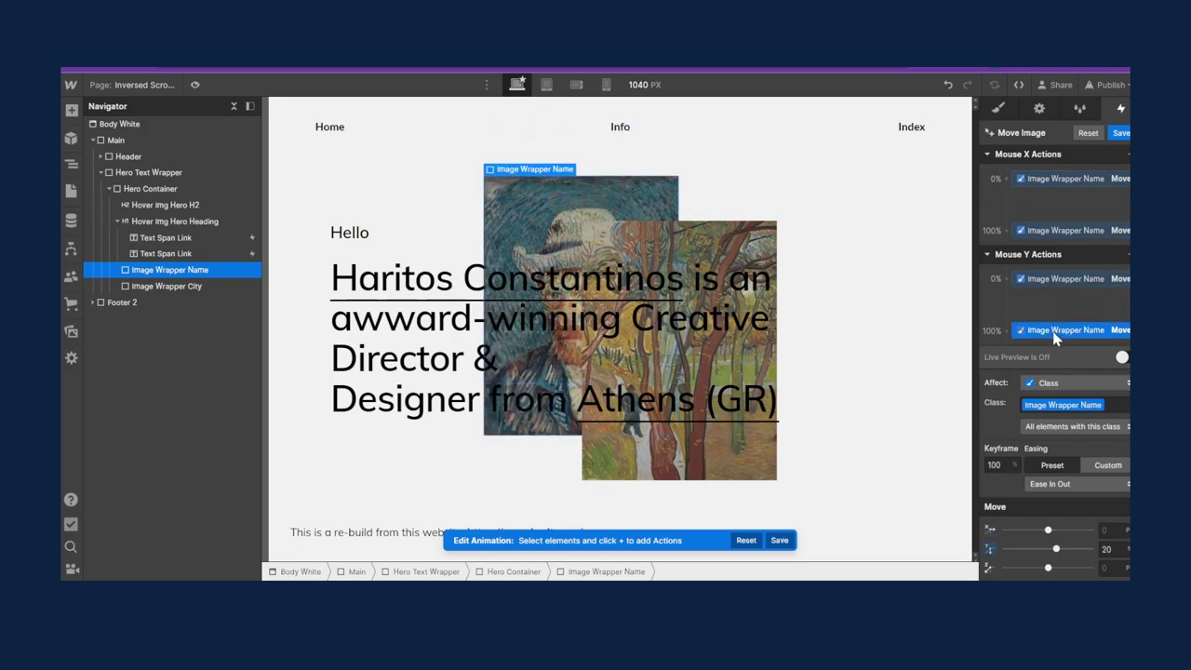
left_click(1121, 133)
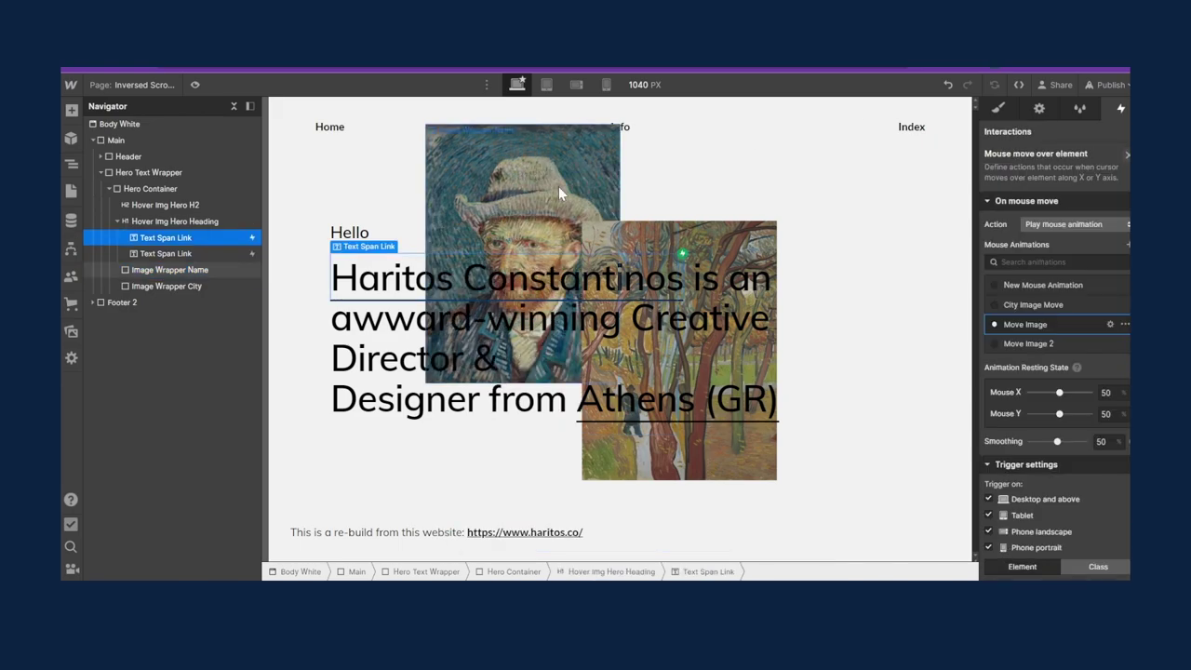
left_click(196, 85)
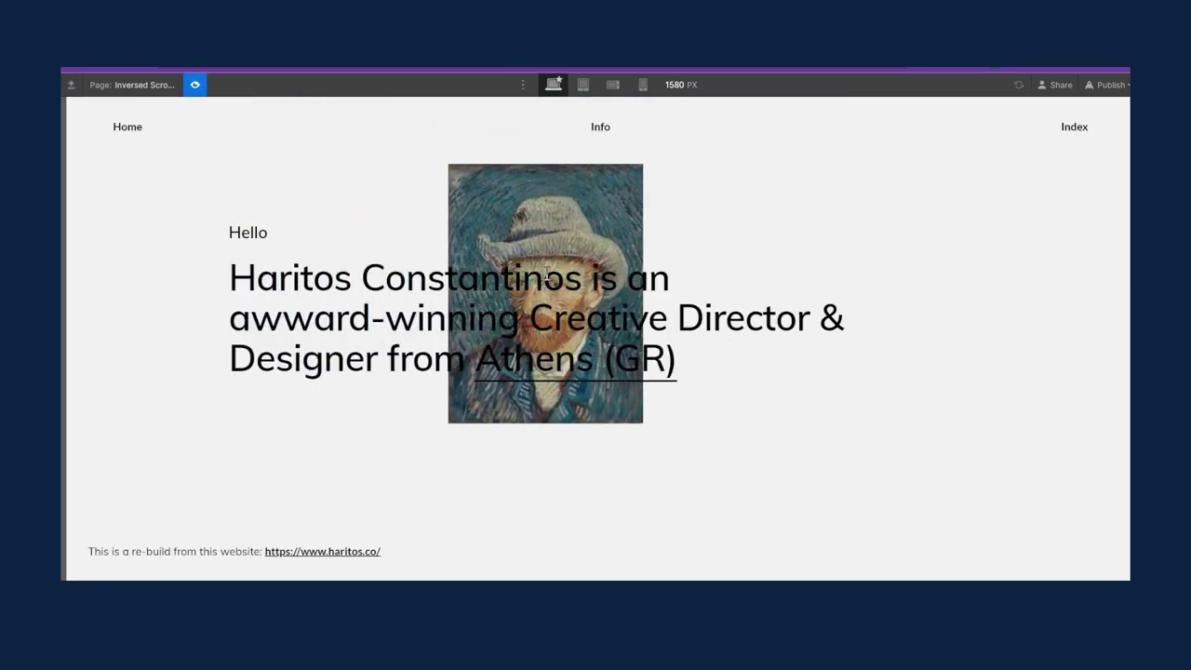